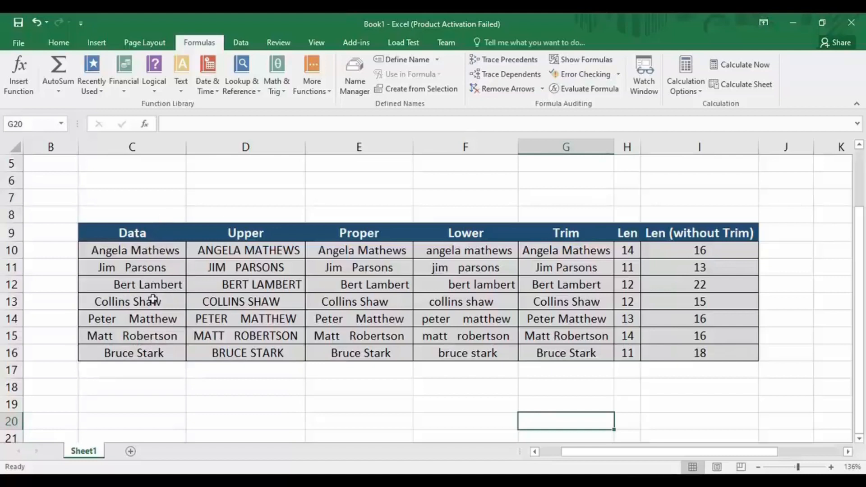
Clear the contents of cells D10:I16, keeping the names in the Data column and the table headers
mouse_move(752, 354)
left_mouse_down()
mouse_move(673, 276)
mouse_move(522, 249)
mouse_move(268, 268)
mouse_move(216, 256)
left_mouse_up()
right_click(217, 257)
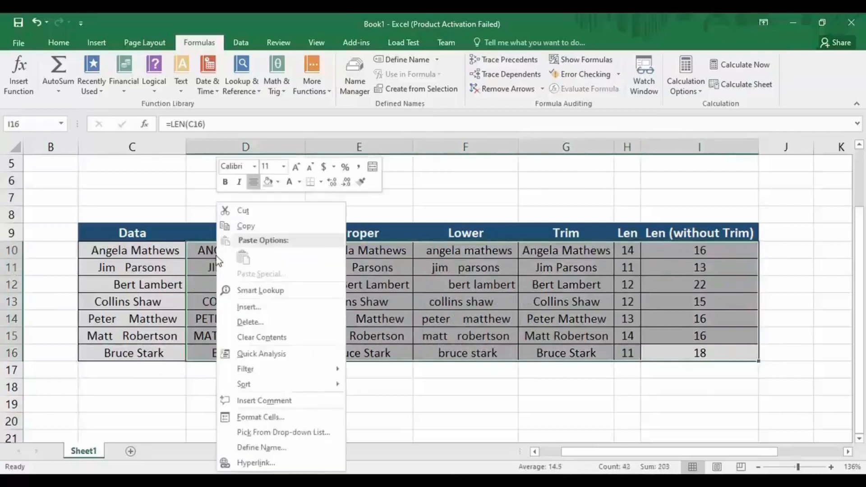
left_click(262, 338)
left_click(410, 301)
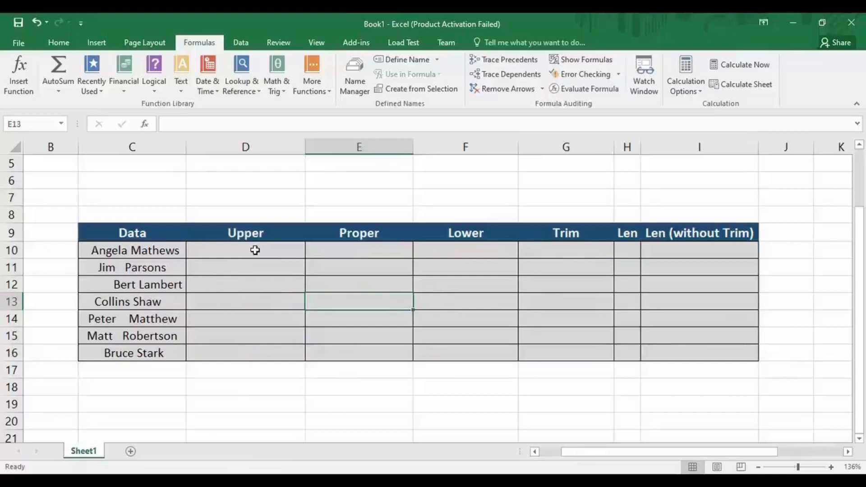
Examine the spacing of the names in cells C10 to C12 of the Data column
left_click(255, 250)
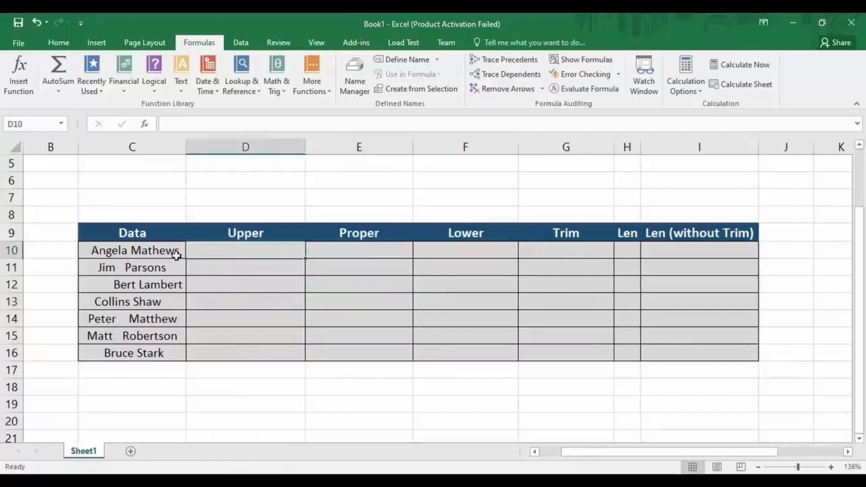
left_click(169, 257)
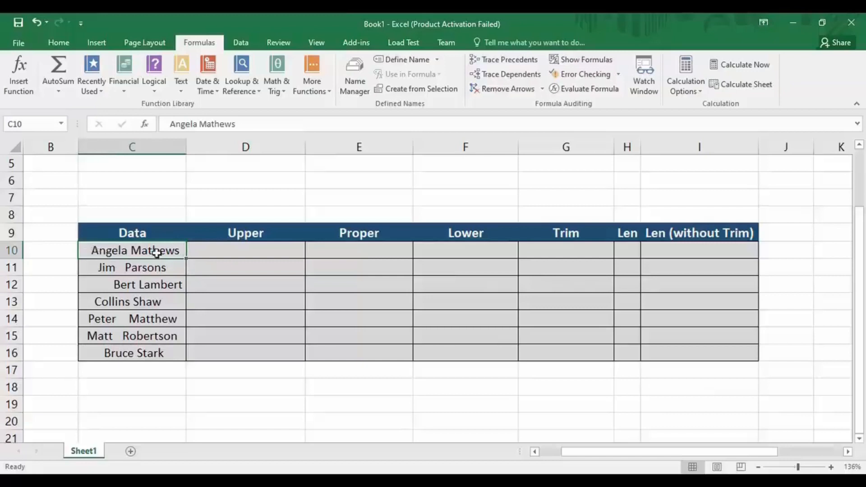
left_click(161, 269)
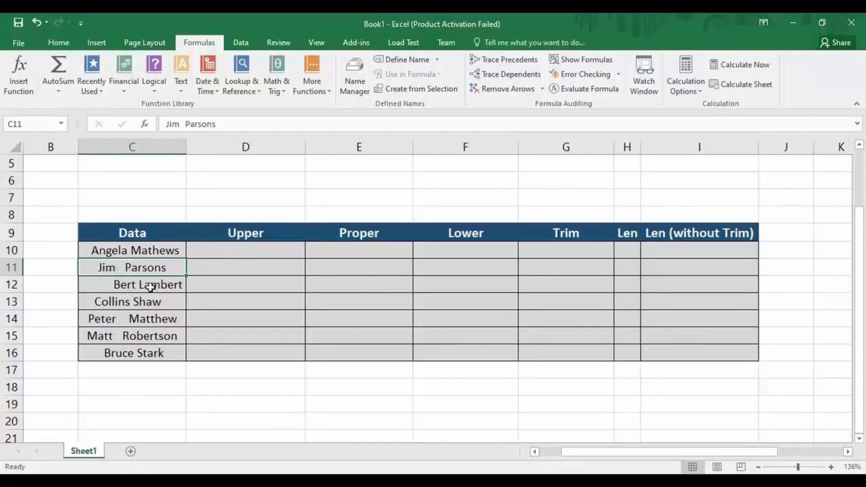
left_click(115, 284)
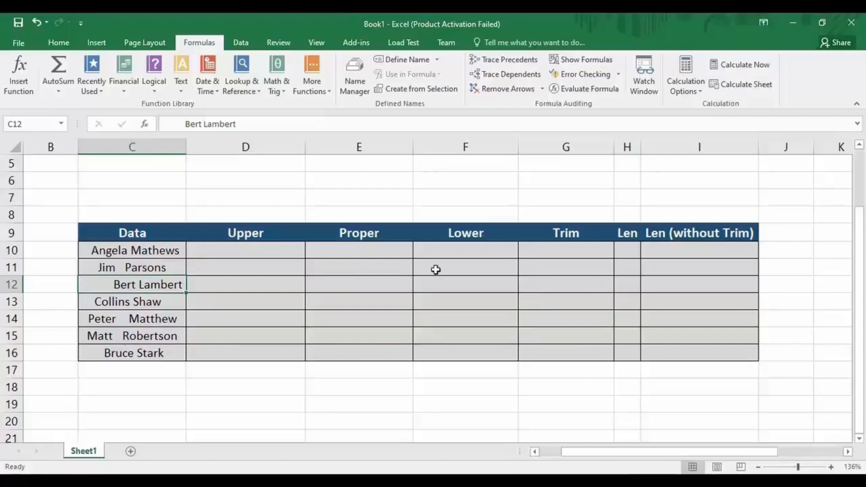
Enter the formula =TRIM(C10) in cell G10 of the Trim column
double_click(560, 250)
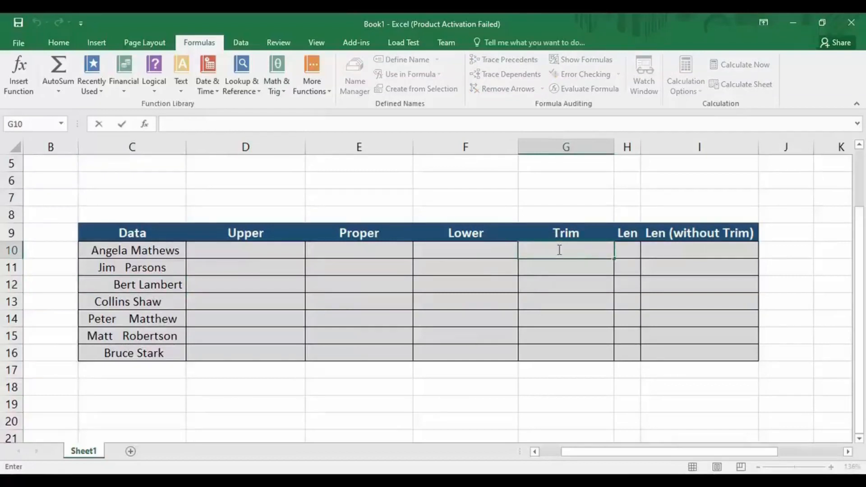
type("=trim")
key("Tab")
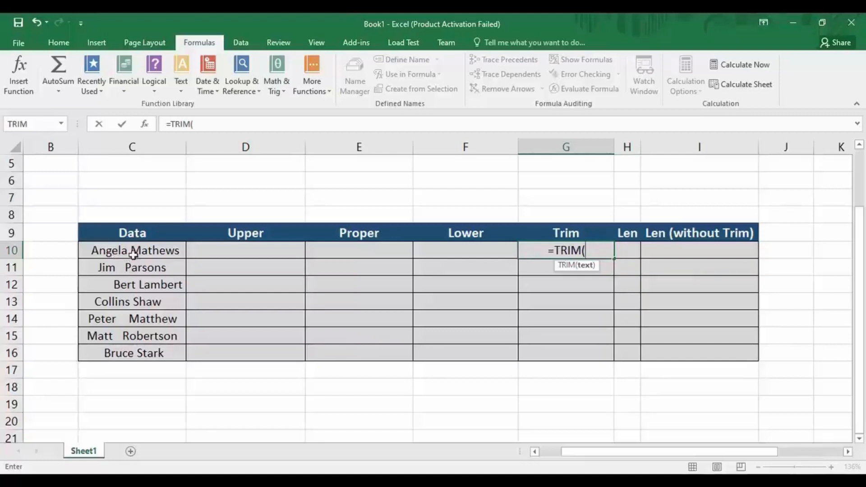
left_click(151, 250)
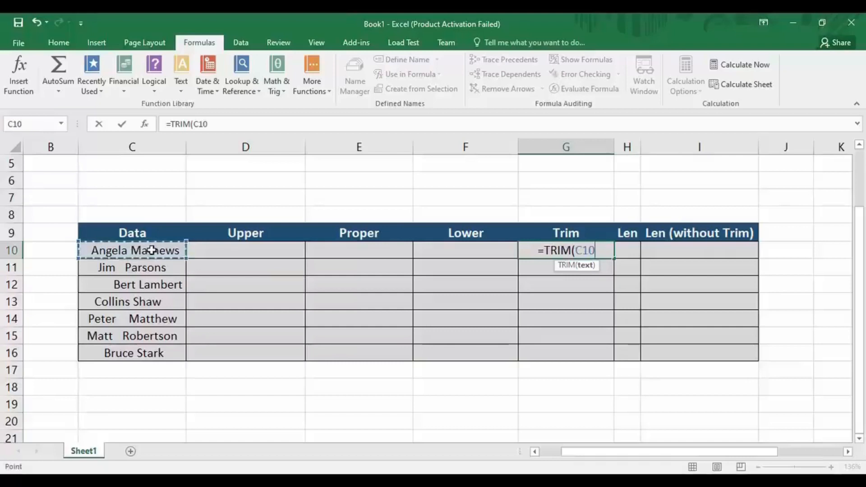
type(")")
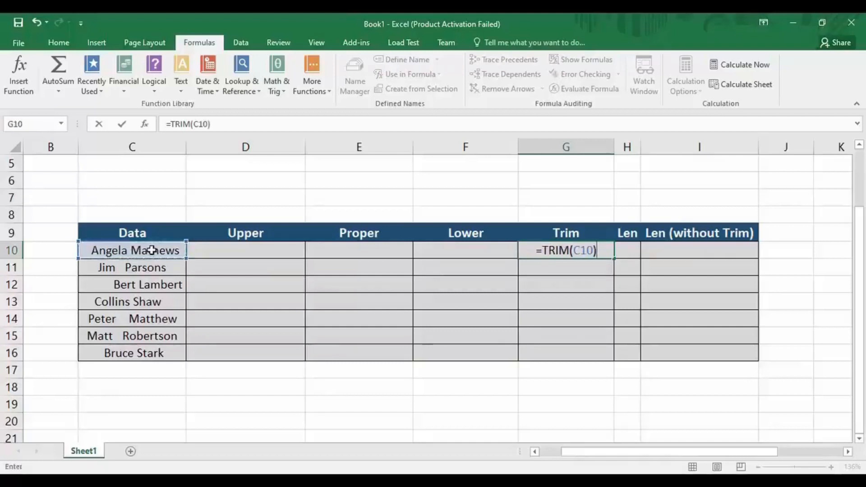
key("Return")
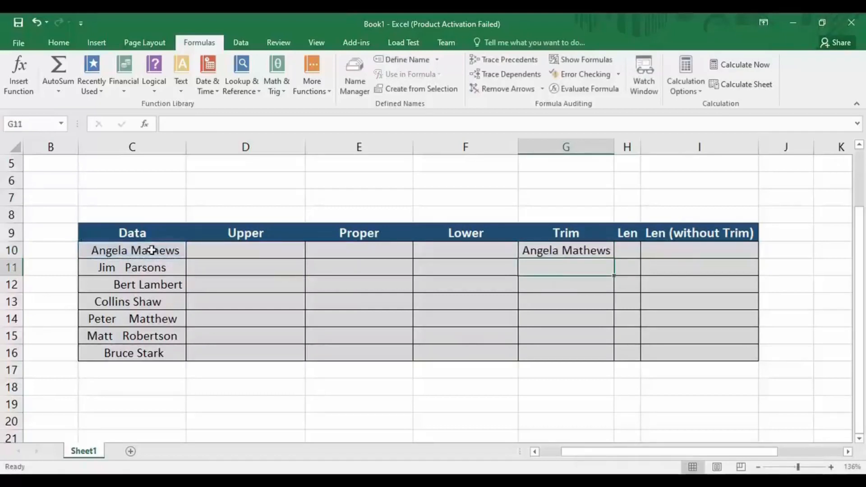
Compare the TRIM result in G10 with the original entries in C10 and C11
left_click(586, 253)
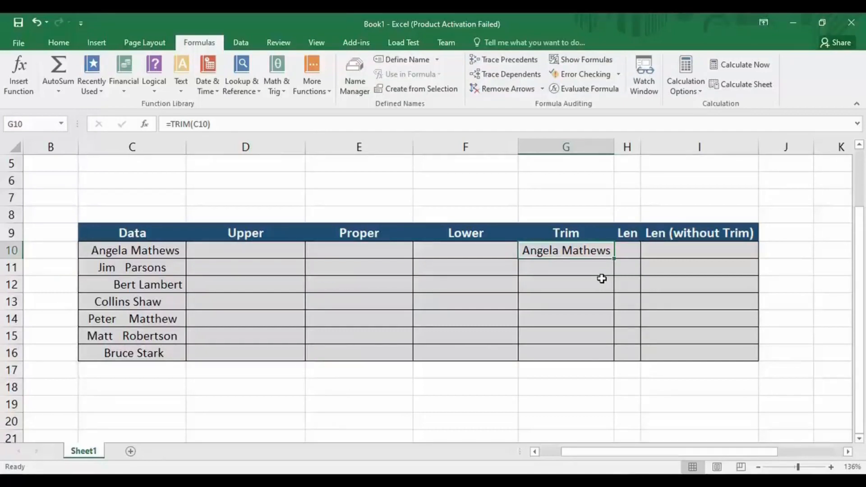
left_click(138, 268)
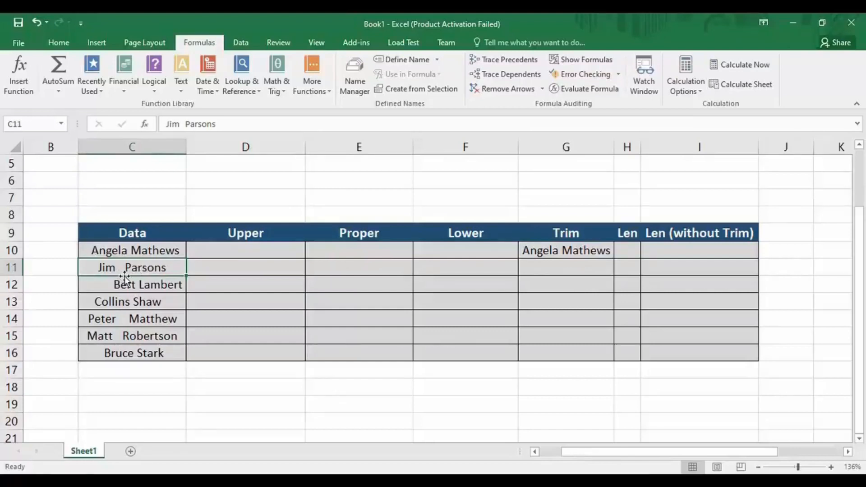
left_click(574, 253)
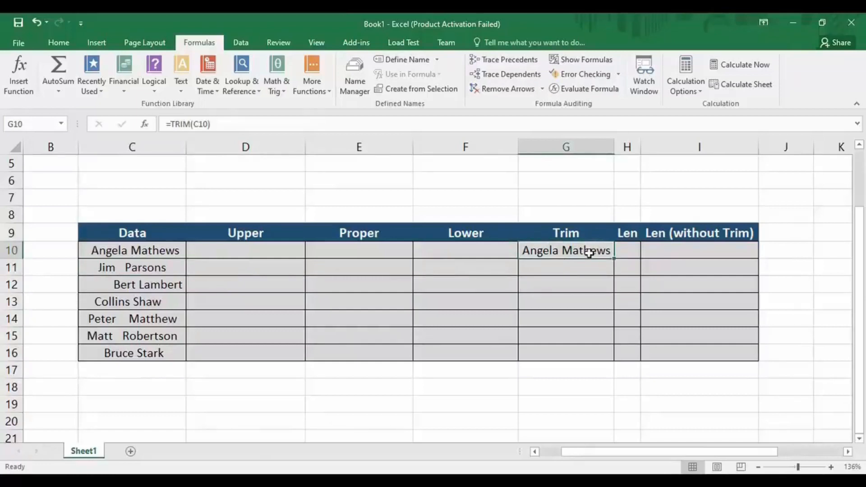
left_click(166, 249)
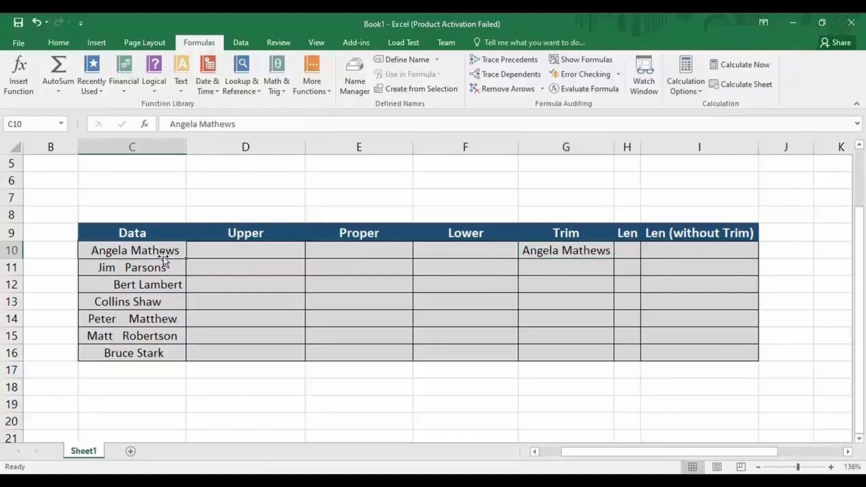
left_click(165, 268)
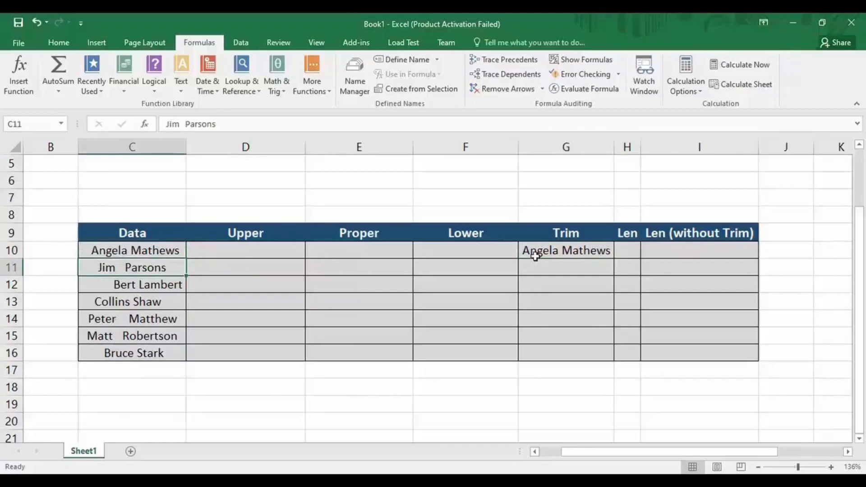
Fill the TRIM formula from G10 down to G16 for the remaining names
left_click(573, 253)
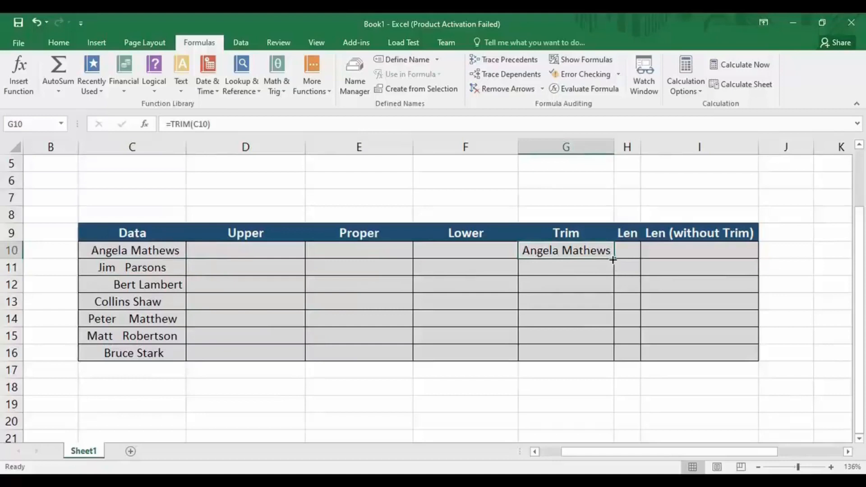
left_click_drag(613, 258, 613, 360)
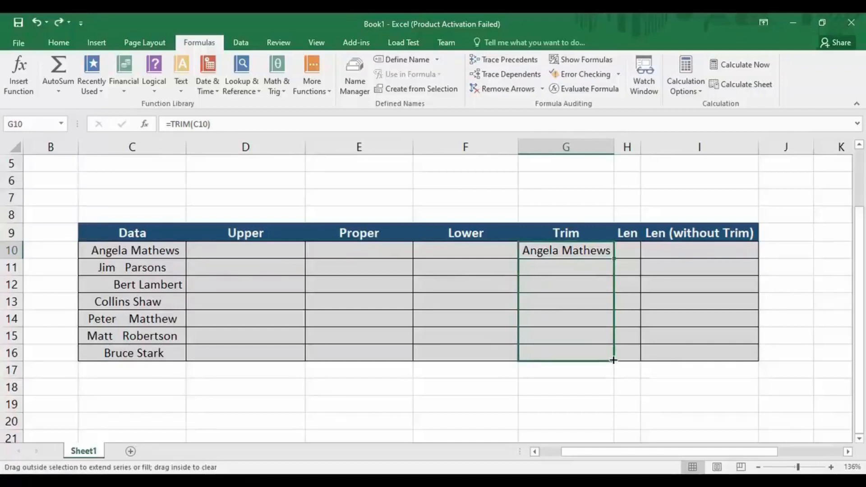
left_click_drag(613, 360, 613, 360)
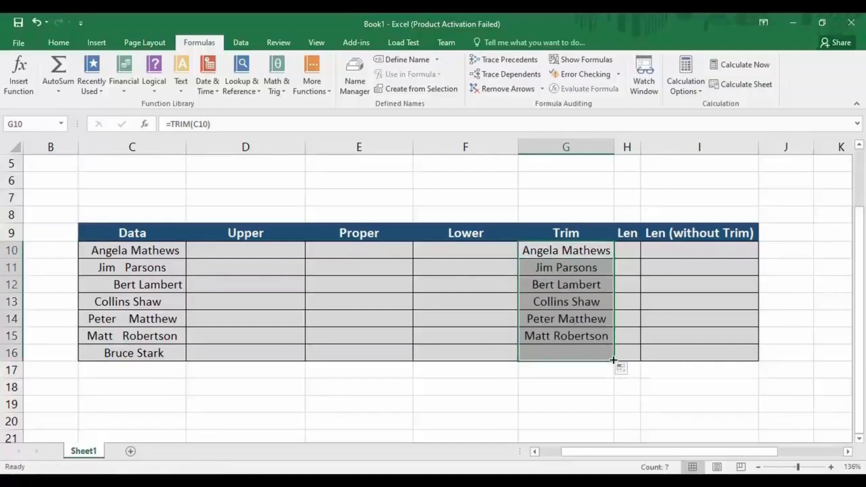
left_click(624, 330)
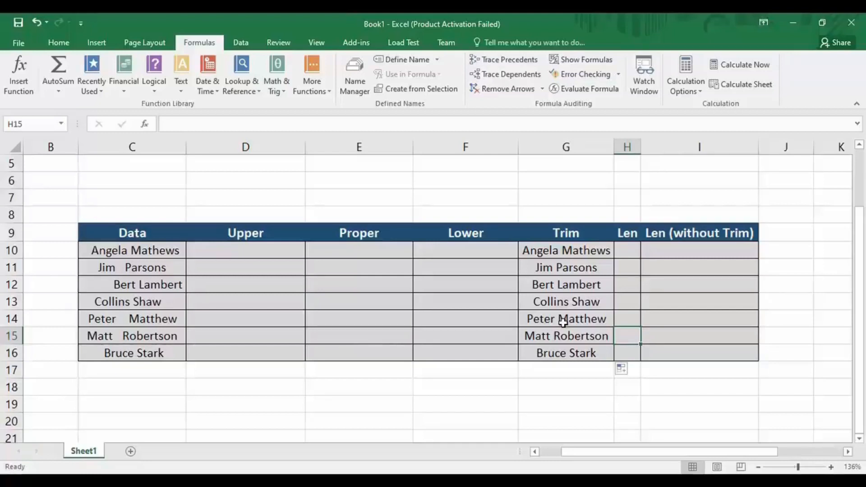
Enter =LEN(G10) in H10 to count the trimmed name's characters, and fill the formula down to H16
left_click(630, 251)
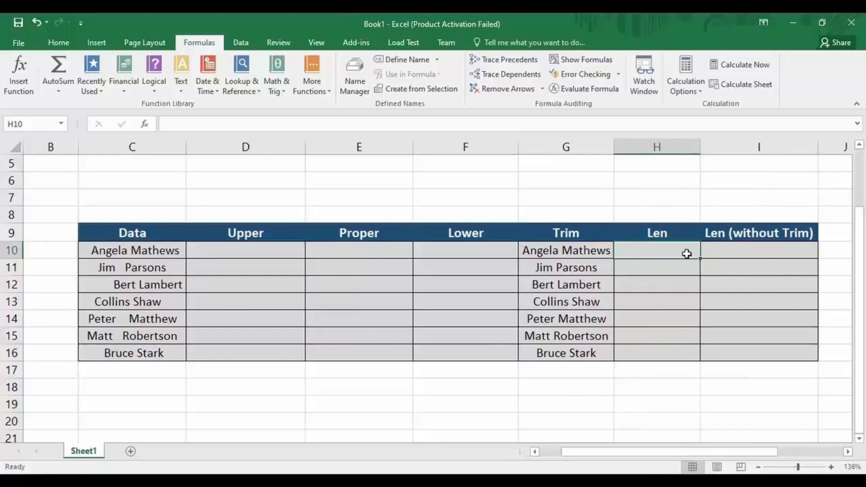
type("=")
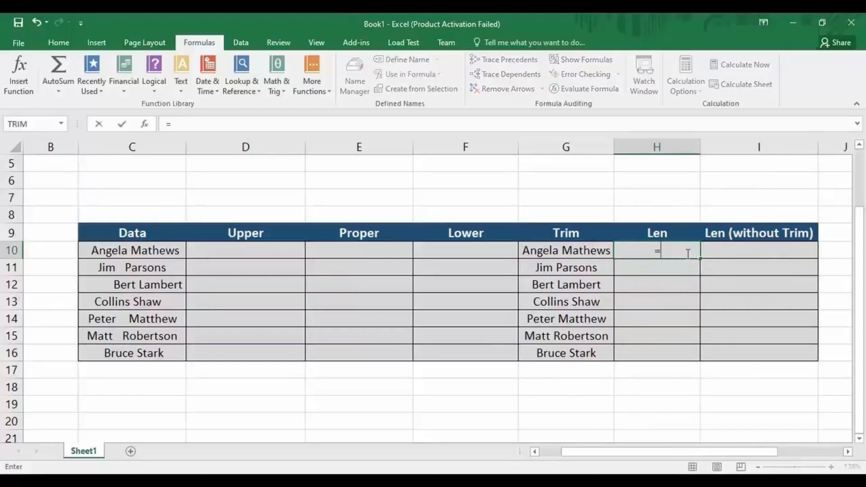
type("len")
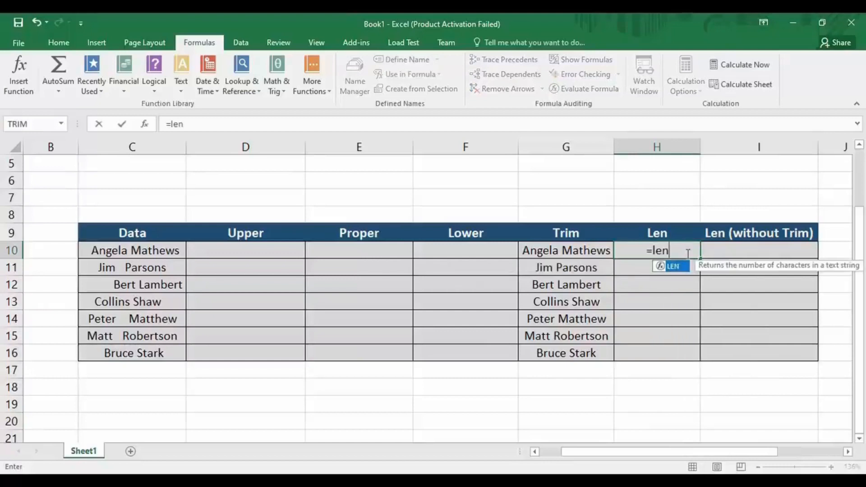
type("(")
left_click(572, 251)
type(")")
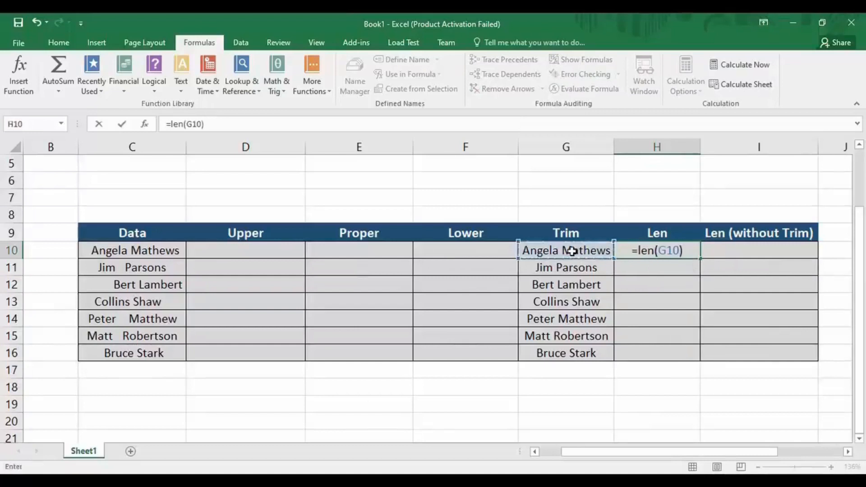
key("Return")
left_click(666, 250)
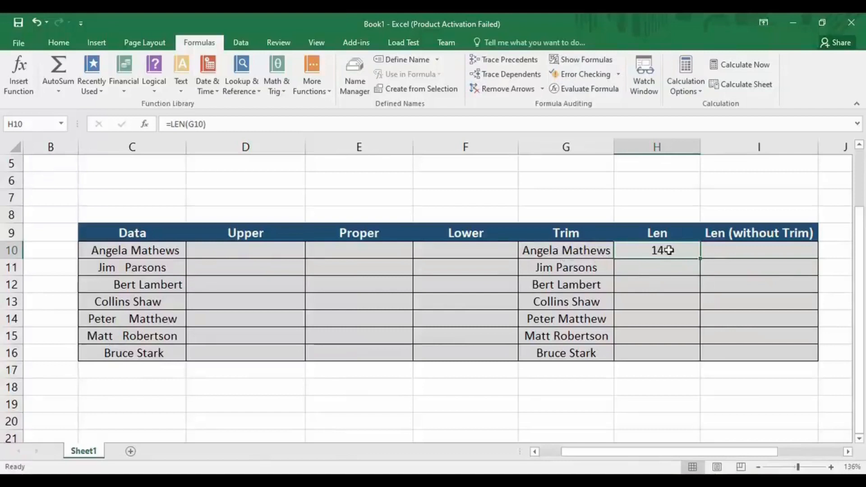
left_click_drag(700, 259, 695, 363)
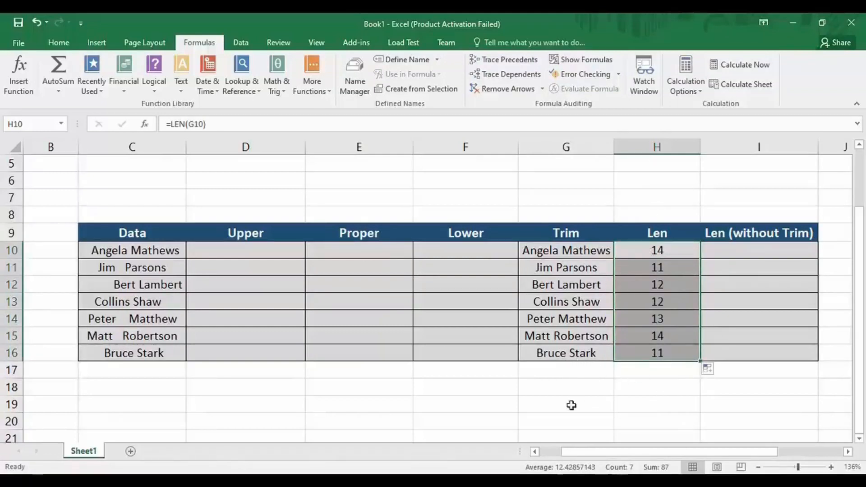
Enter =LEN(C10) in I10 to count the untrimmed name's characters, and fill the formula down to I16
left_click(781, 255)
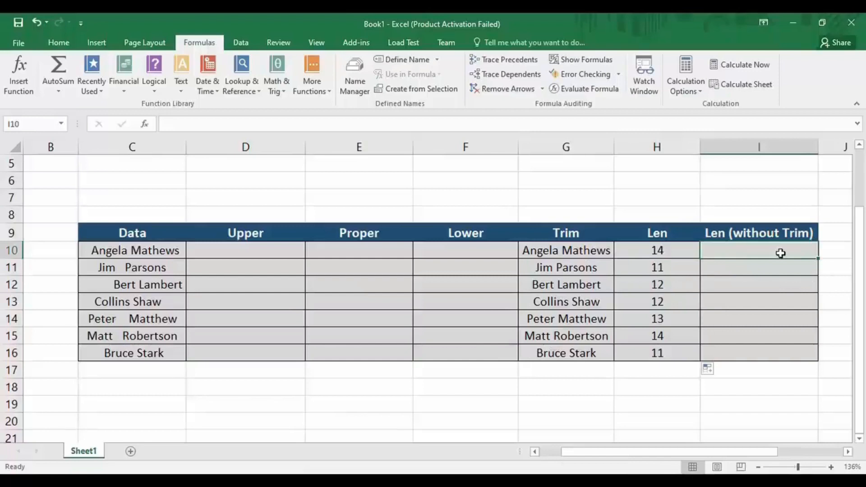
type("=len(")
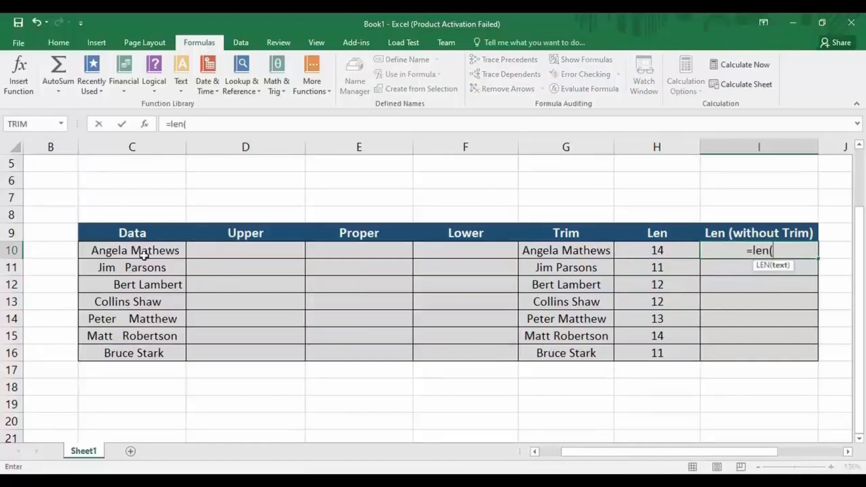
left_click(144, 255)
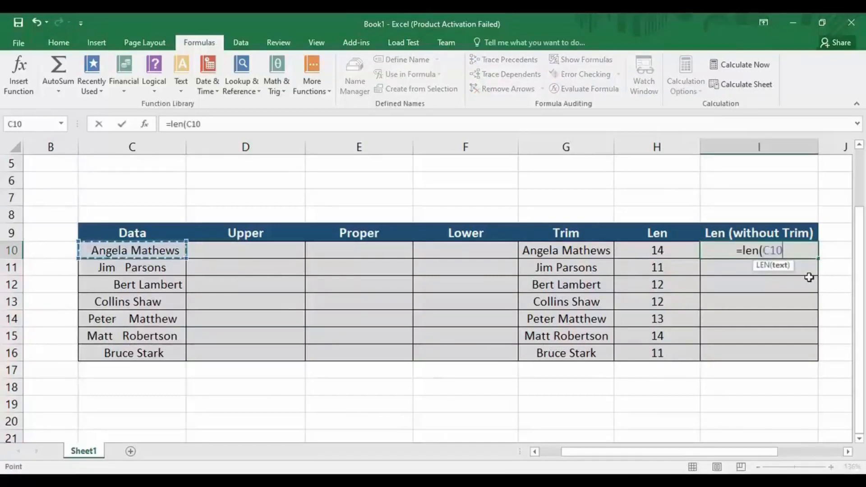
type(")")
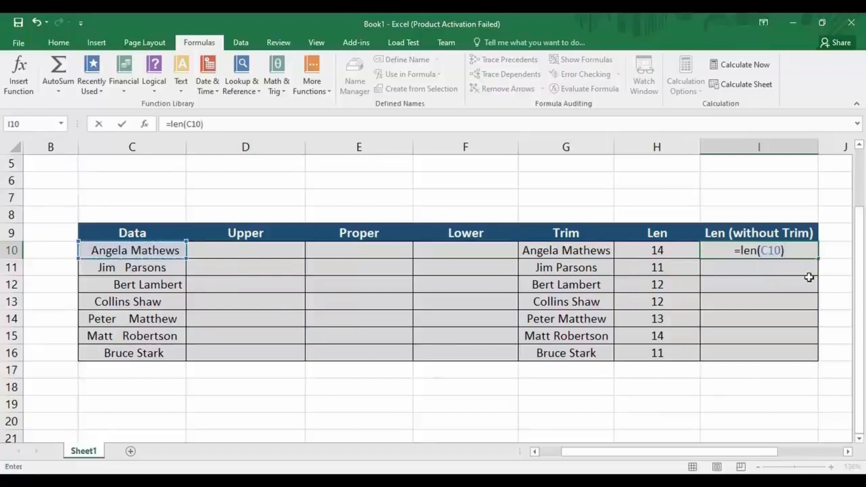
key("Return")
left_click(799, 254)
left_click_drag(818, 260, 819, 358)
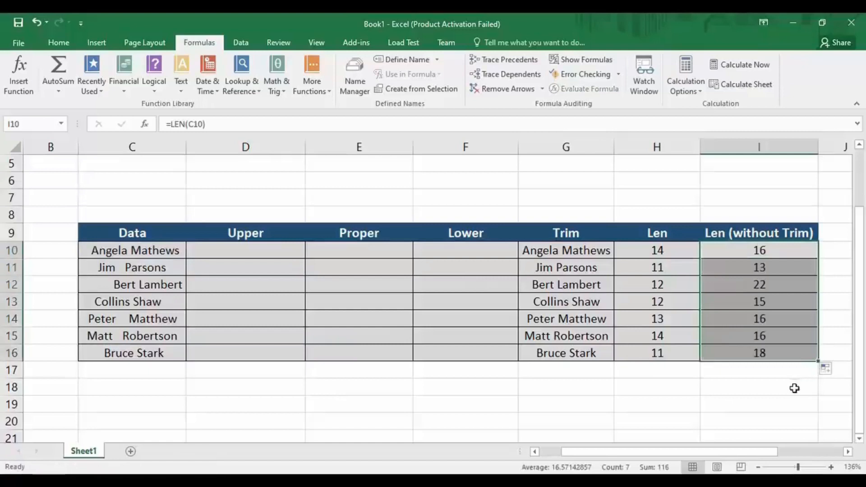
left_click(795, 389)
left_click(767, 267)
left_click(768, 251)
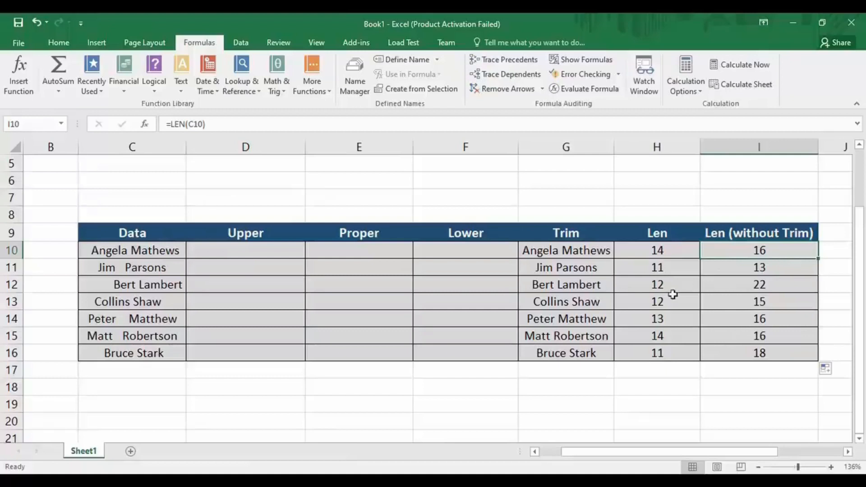
Enter =UPPER(C10) in D10 to capitalise the first name, and fill the formula down to D16
left_click(261, 253)
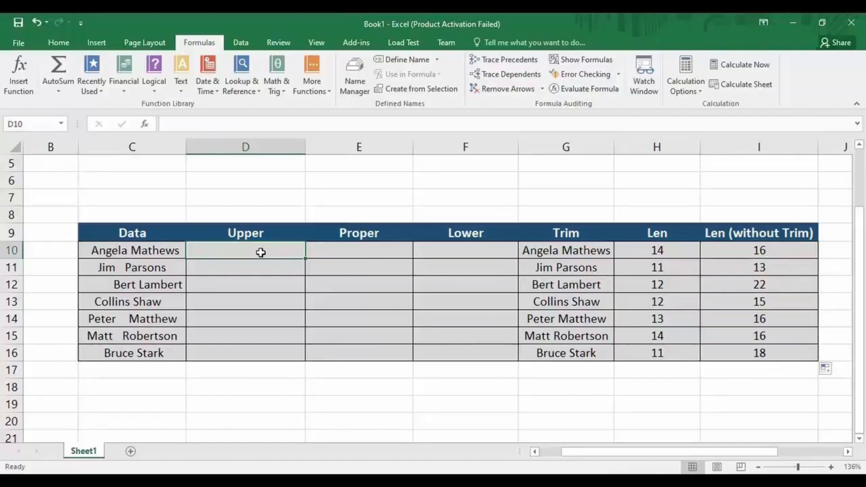
type("=")
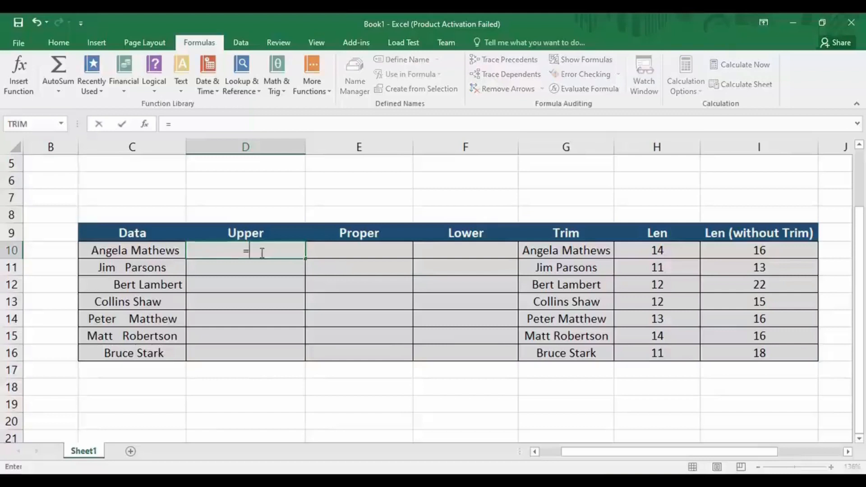
type("upper(")
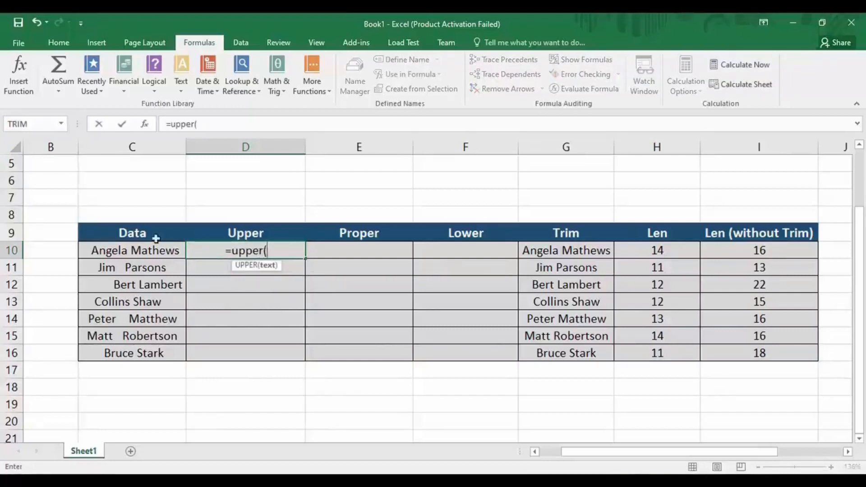
left_click(129, 250)
type(")")
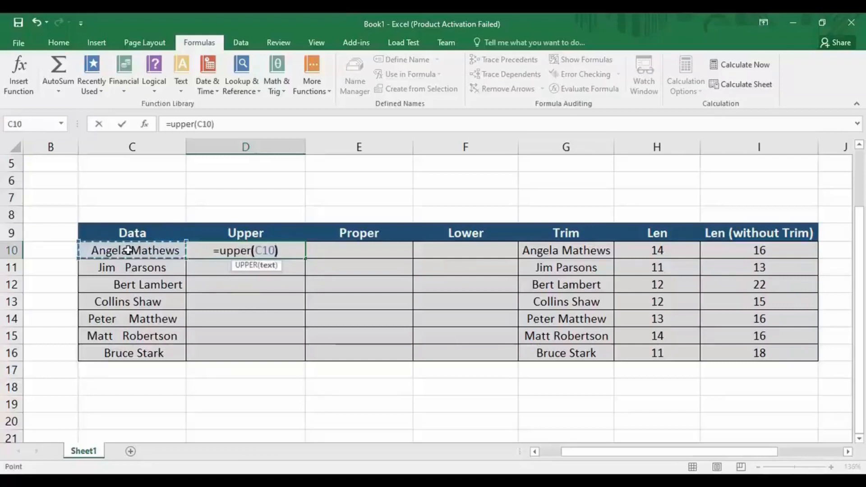
key("Return")
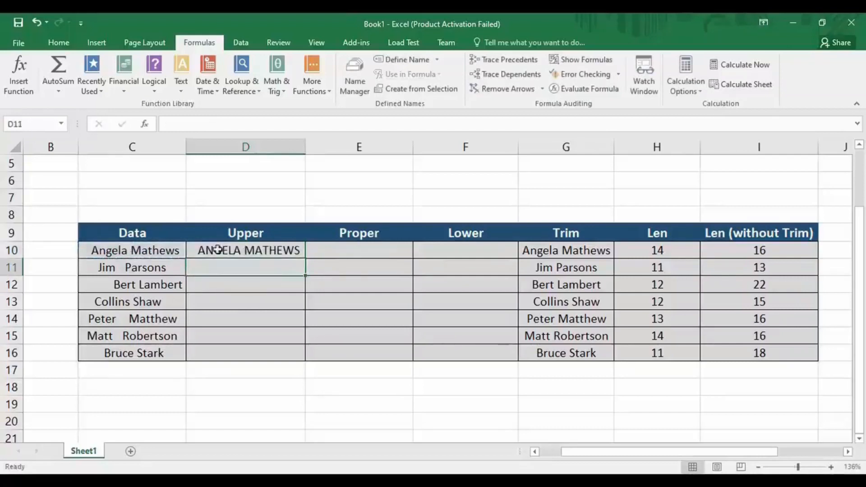
left_click(269, 250)
left_click_drag(307, 257, 299, 364)
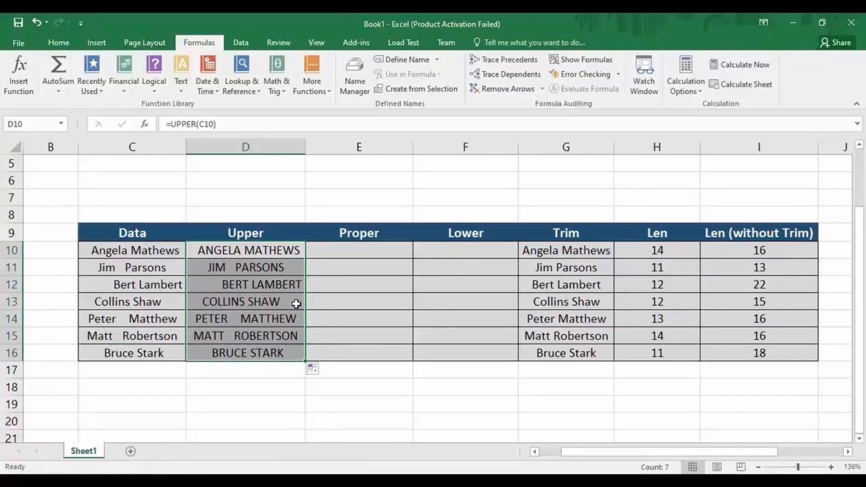
Enter =LOWER(G10) in F10 to convert the trimmed name to lowercase, and fill the formula down to F16
left_click(436, 255)
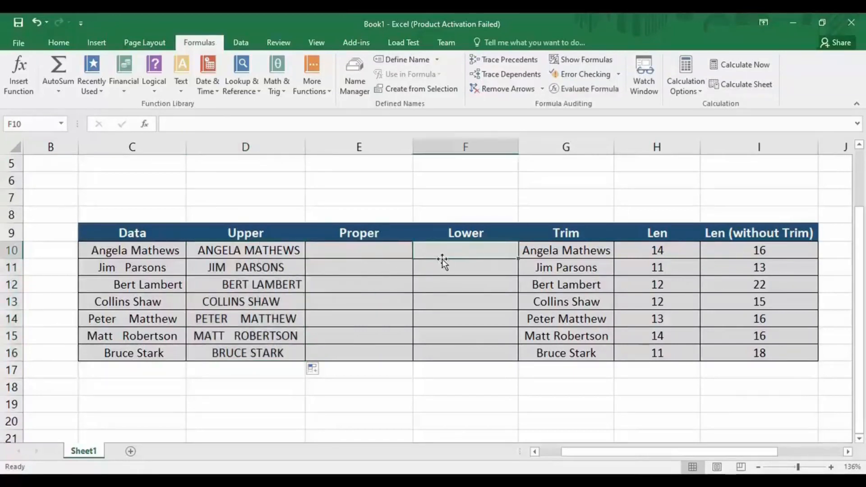
type("=lo")
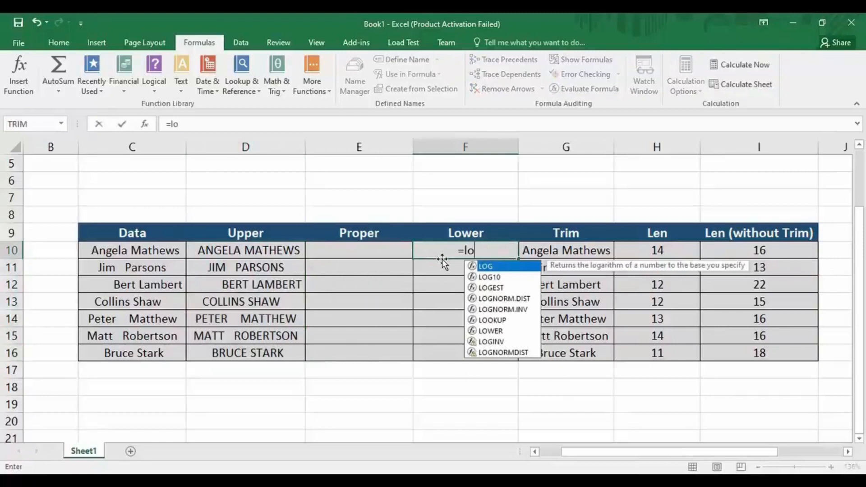
type("wer(")
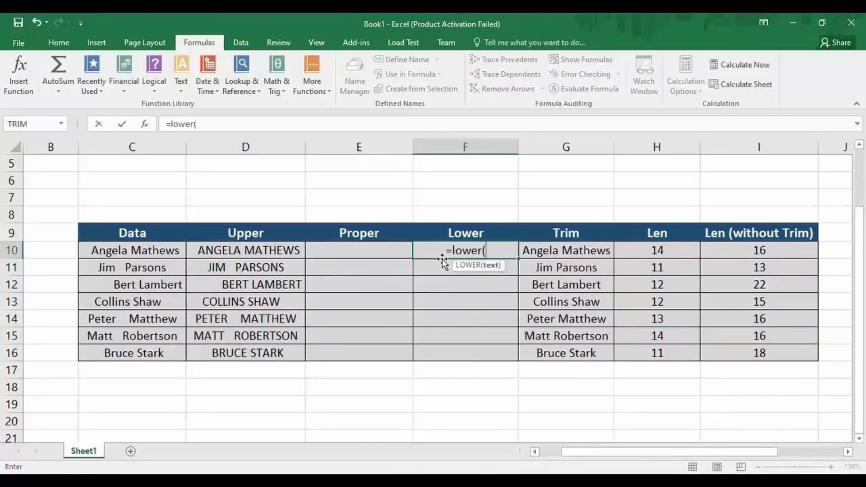
left_click(541, 256)
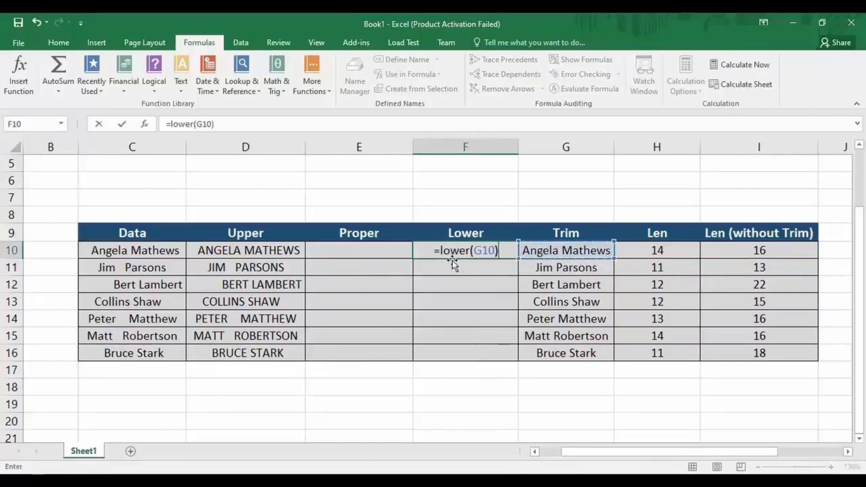
key("Return")
left_click(468, 252)
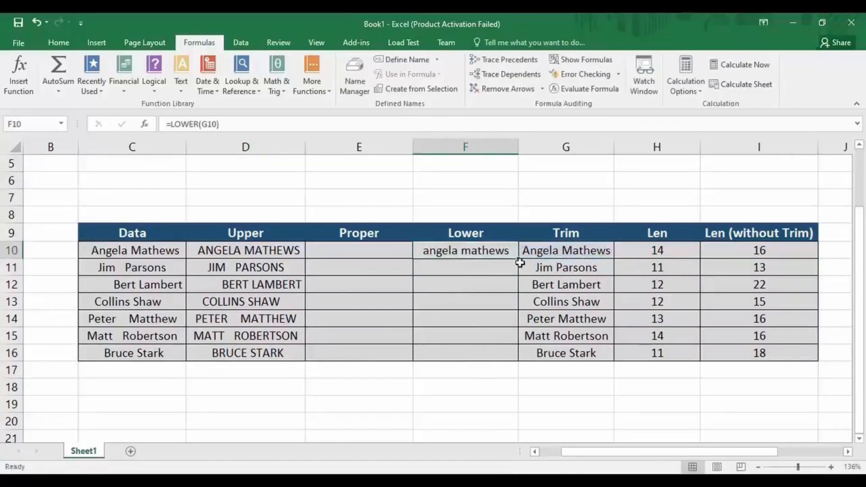
left_click_drag(519, 259, 520, 361)
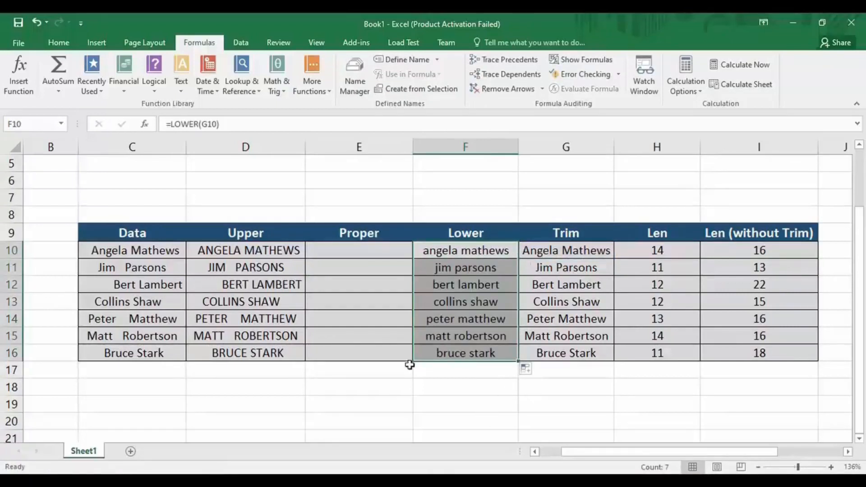
Enter =PROPER(F10) in E10 to capitalise each word of the lowercase name, and fill the formula down to E16
left_click(389, 244)
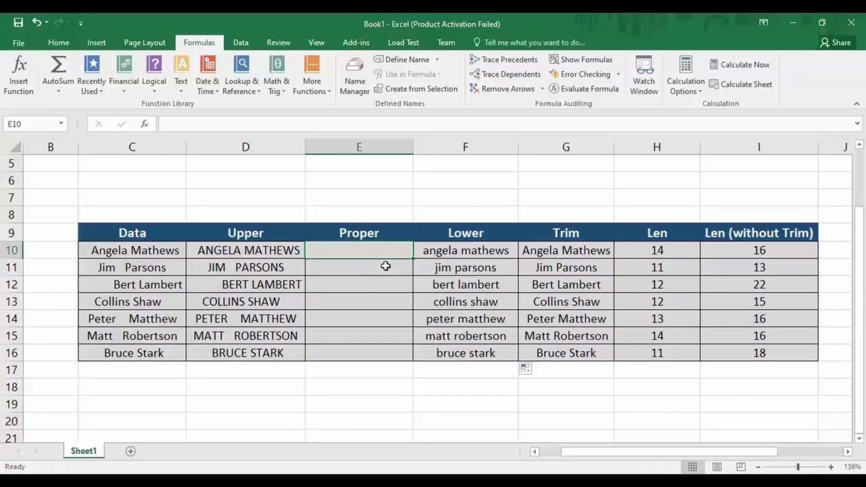
type("=proper")
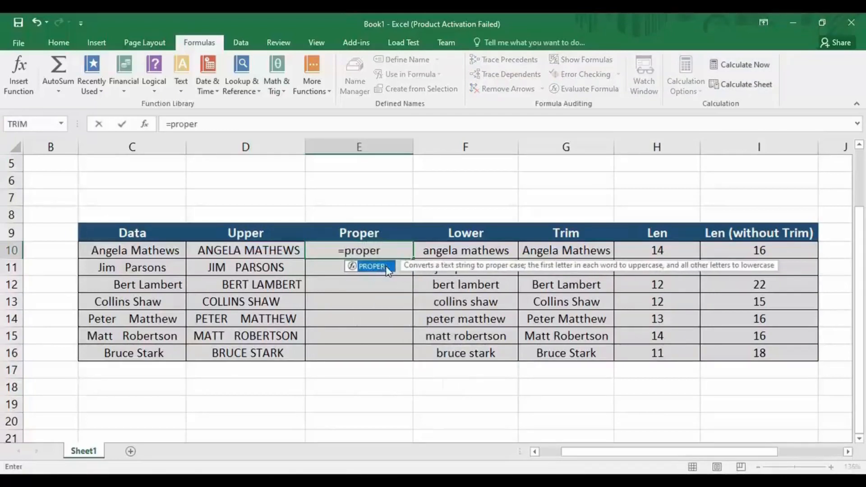
type("(")
left_click(491, 251)
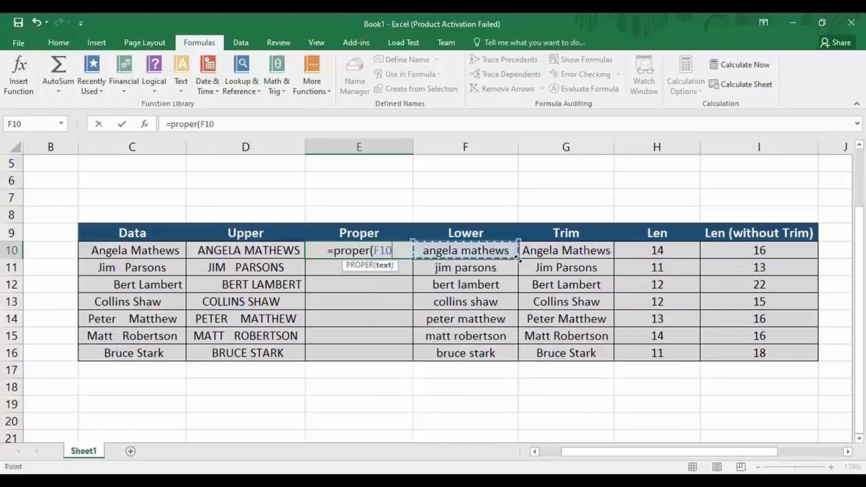
type(")")
key("Return")
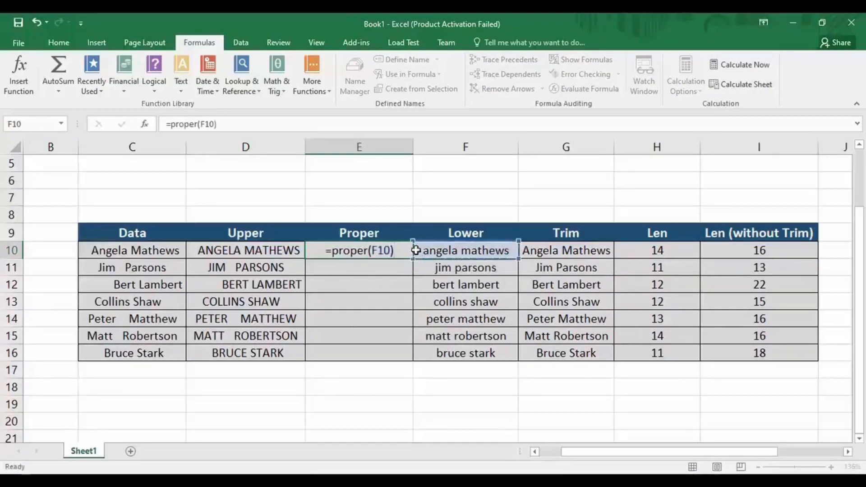
left_click(396, 250)
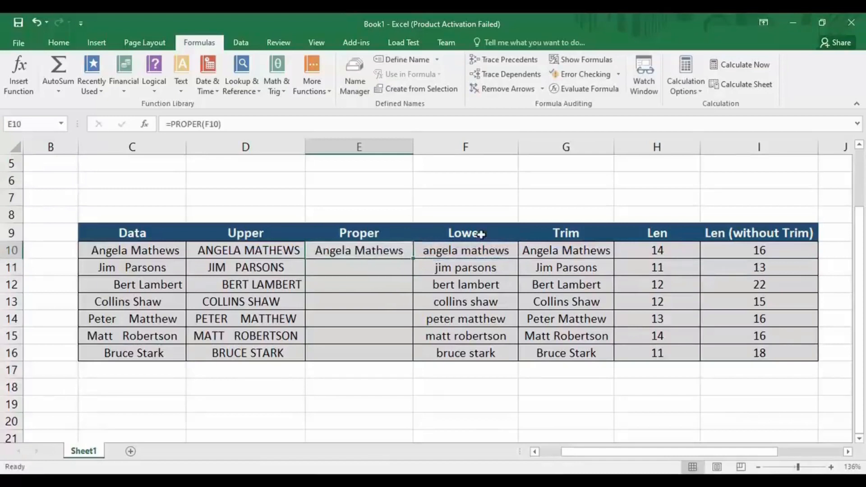
left_click(448, 253)
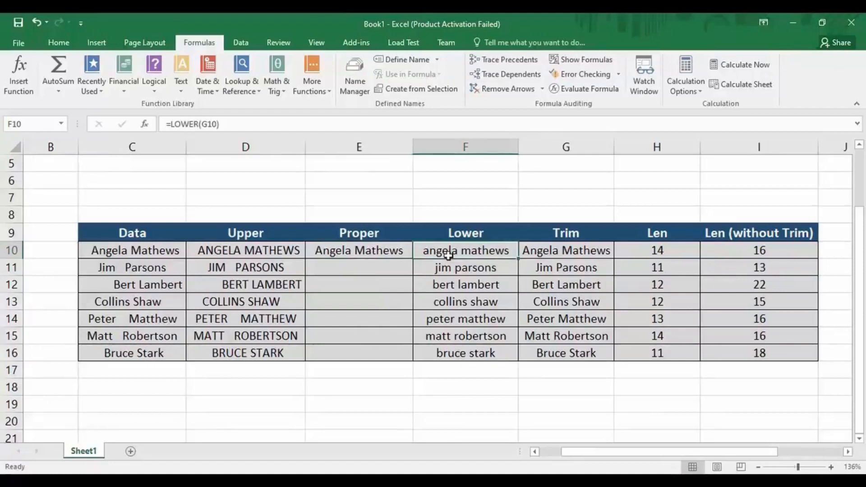
left_click(371, 250)
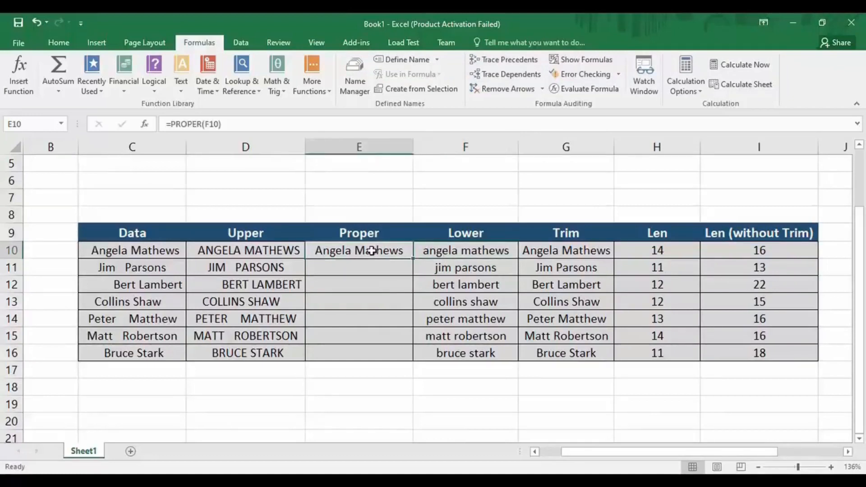
left_click_drag(414, 259, 414, 363)
Enter the sample words Programming in E19 and Knowledge in F19, below the table
left_click(393, 385)
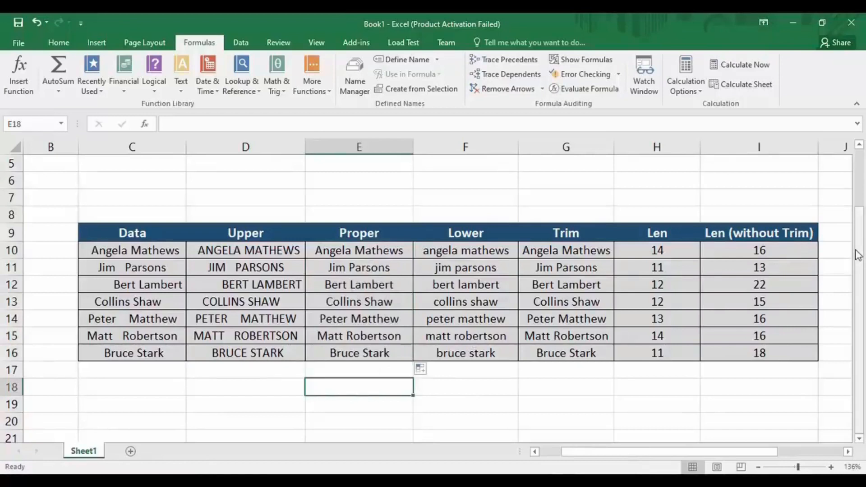
left_click_drag(859, 249, 857, 304)
left_click(356, 404)
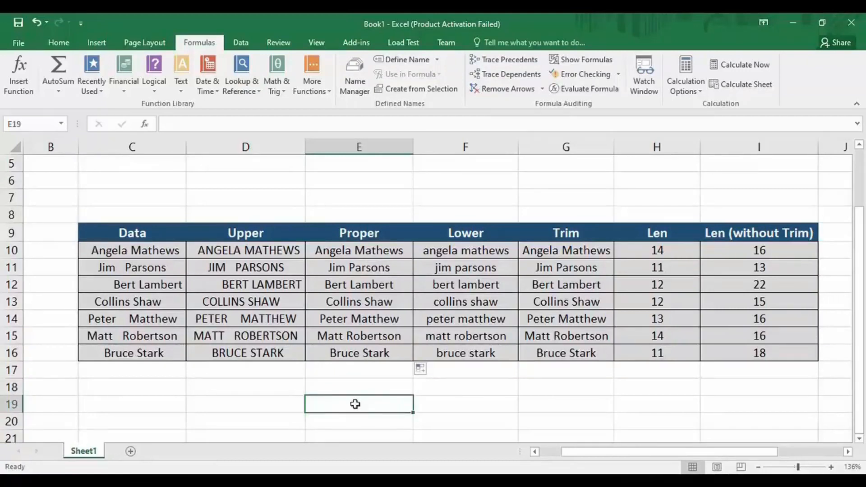
Join the two sample words in G19 with =CONCATENATE(E19,F19), and widen column G to fit the joined text
left_click(594, 403)
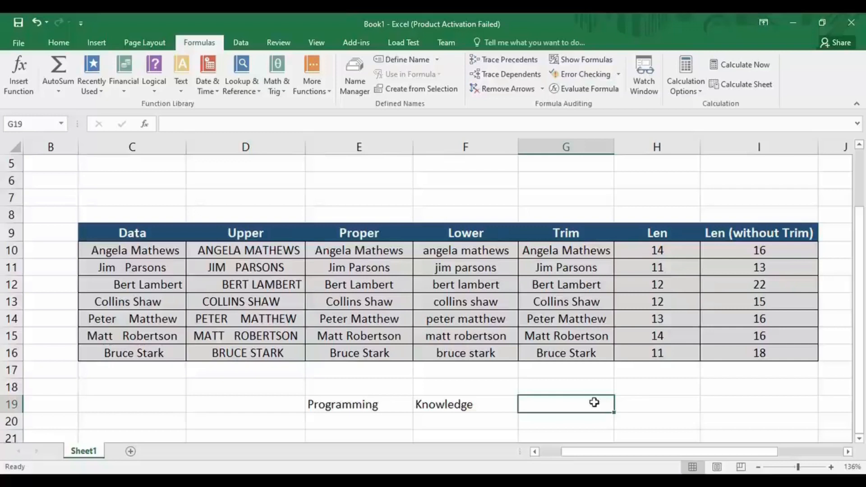
double_click(595, 402)
type("=")
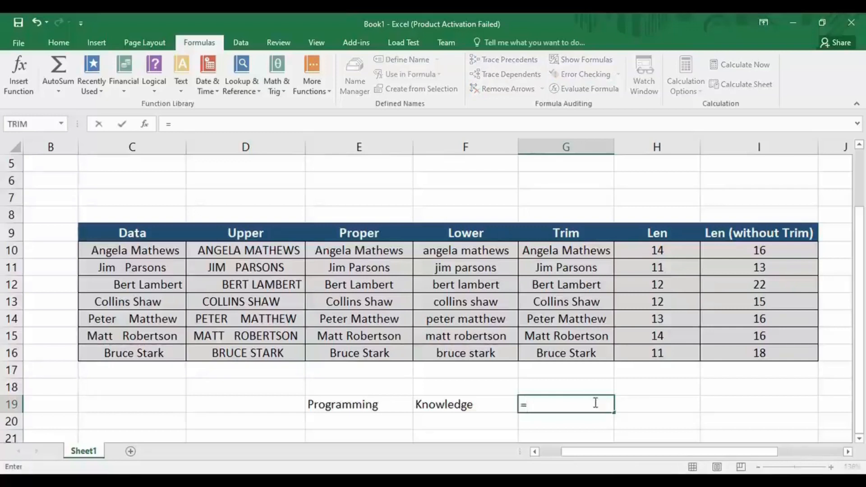
type("conca")
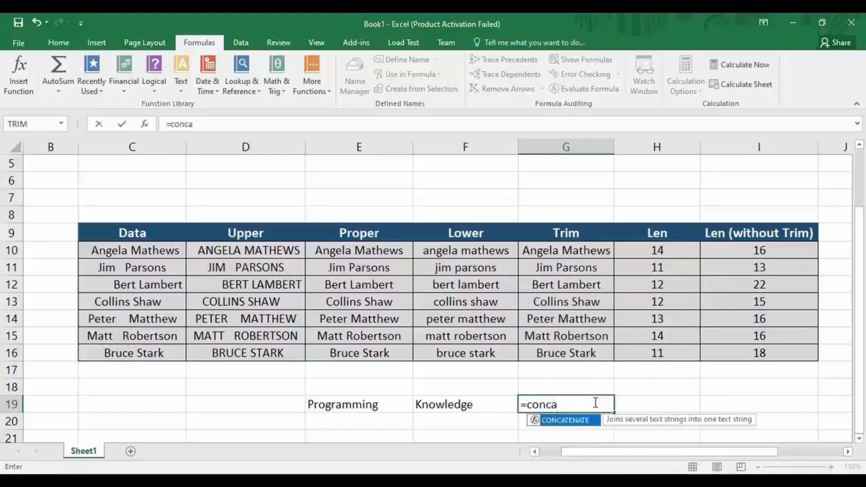
key("Tab")
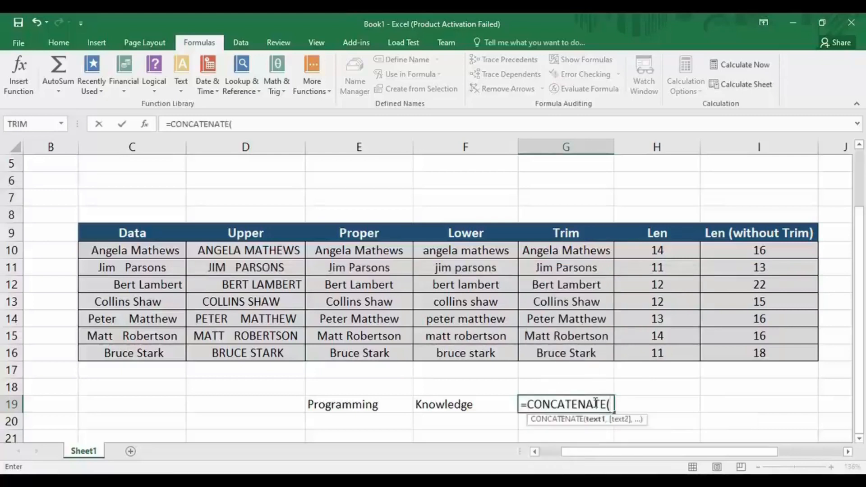
left_click(375, 411)
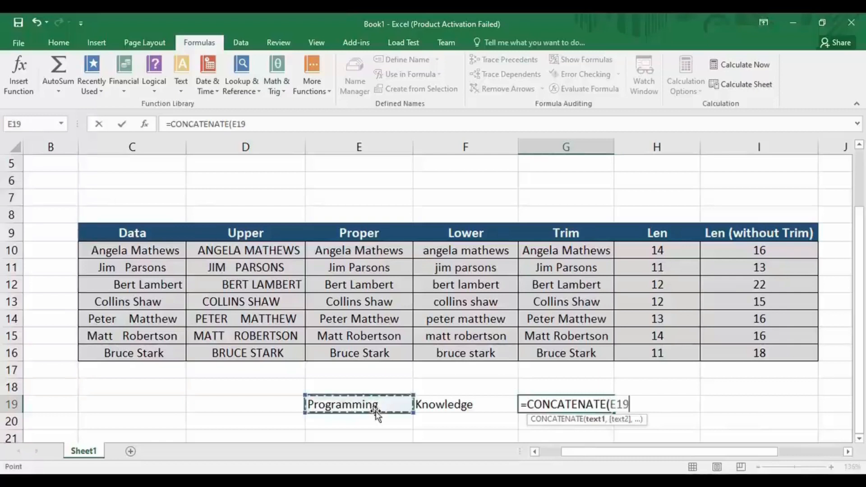
type(",")
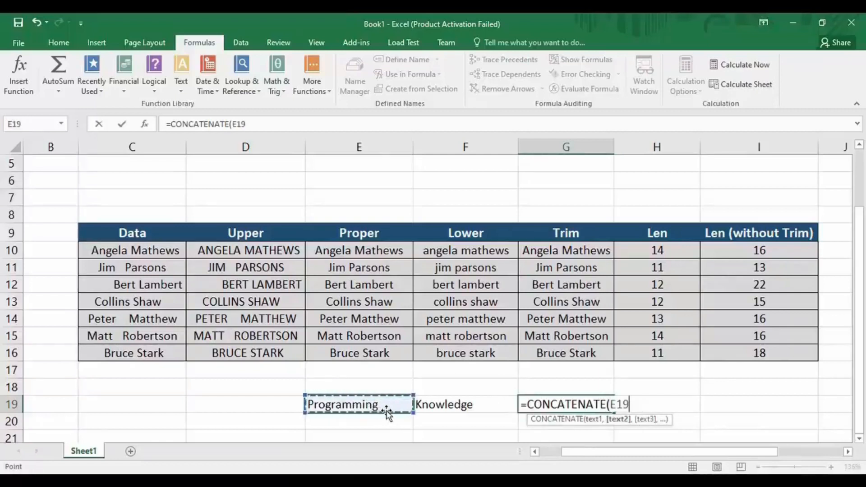
left_click(447, 404)
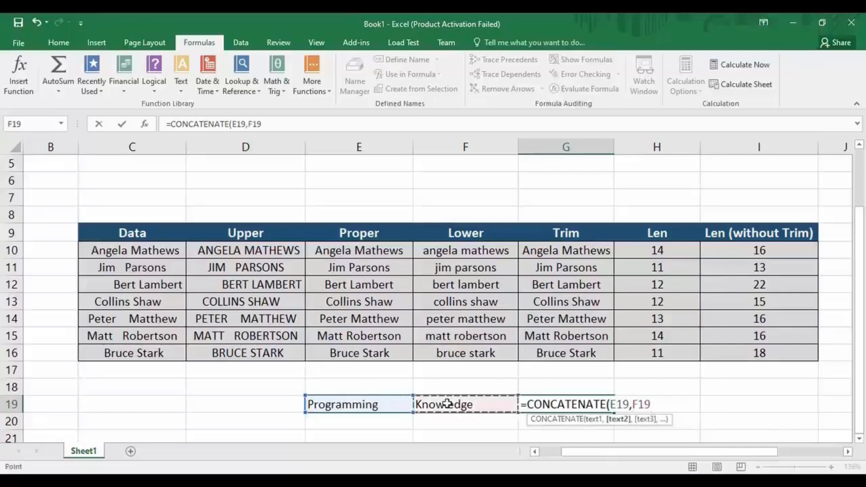
type(")")
key("Return")
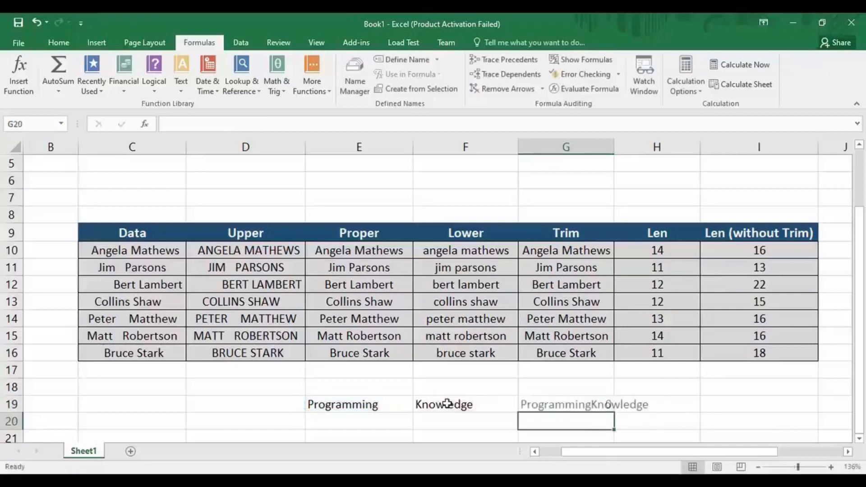
left_click_drag(614, 145, 660, 146)
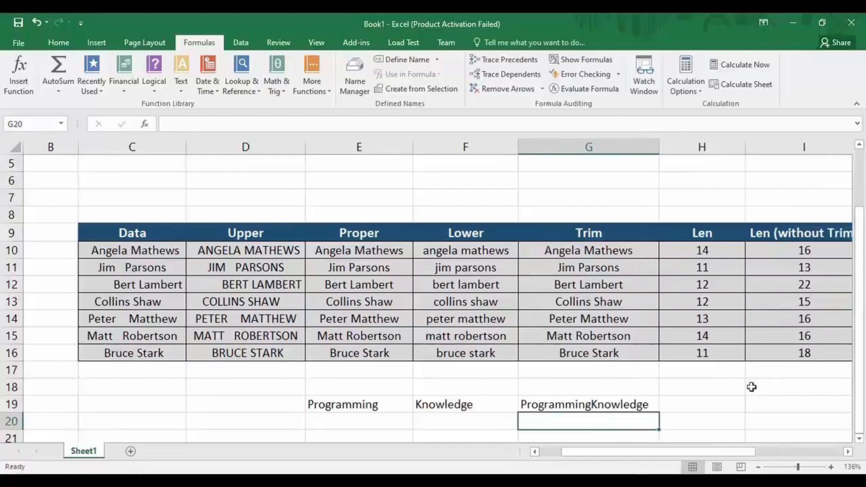
left_click(628, 406)
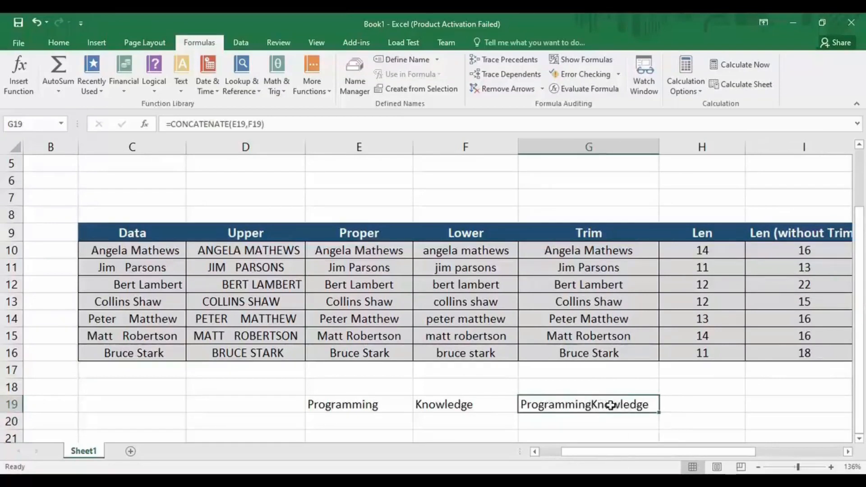
Join the sample words with a space in H19 using =CONCATENATE(E19," ",F19), and autofit column H to the joined text
left_click(707, 406)
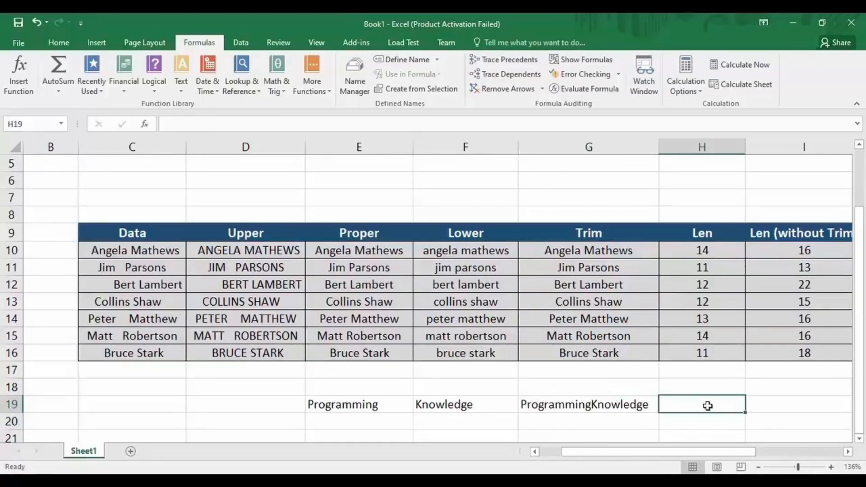
type("=conc")
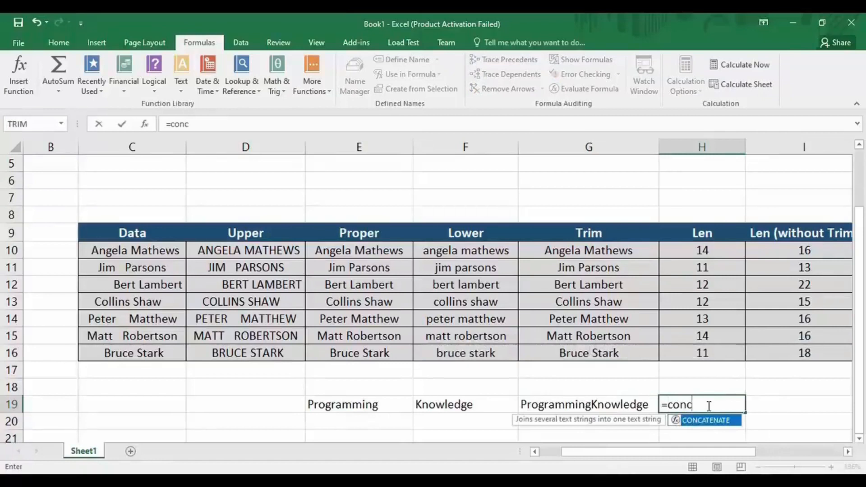
key("Tab")
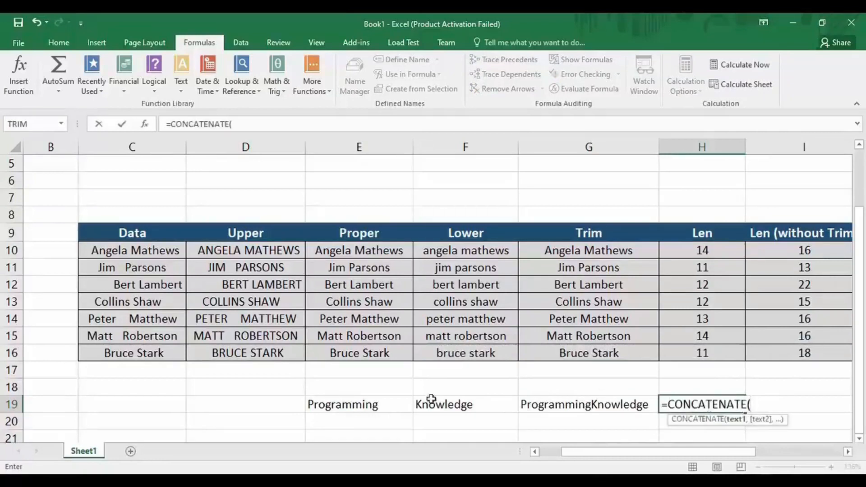
left_click(379, 410)
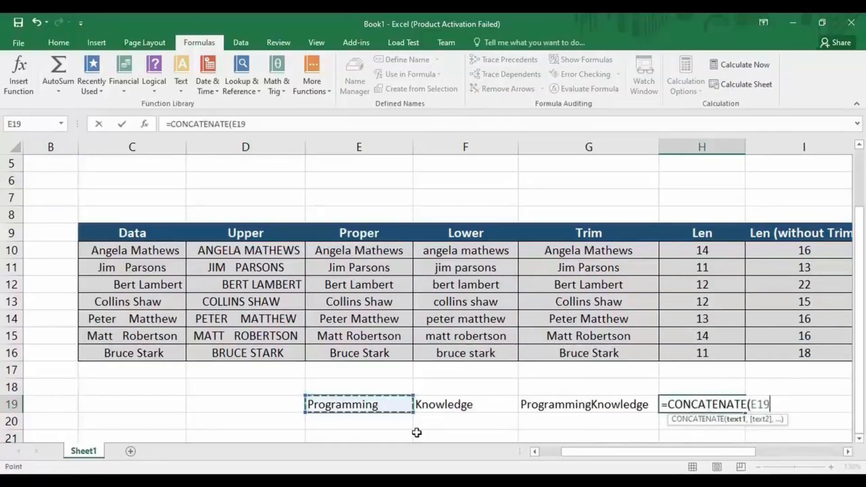
type(",\" \"")
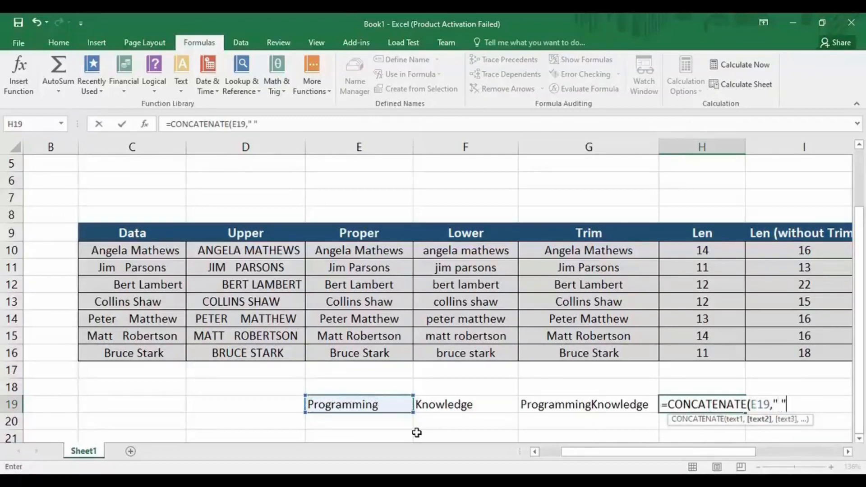
type(",")
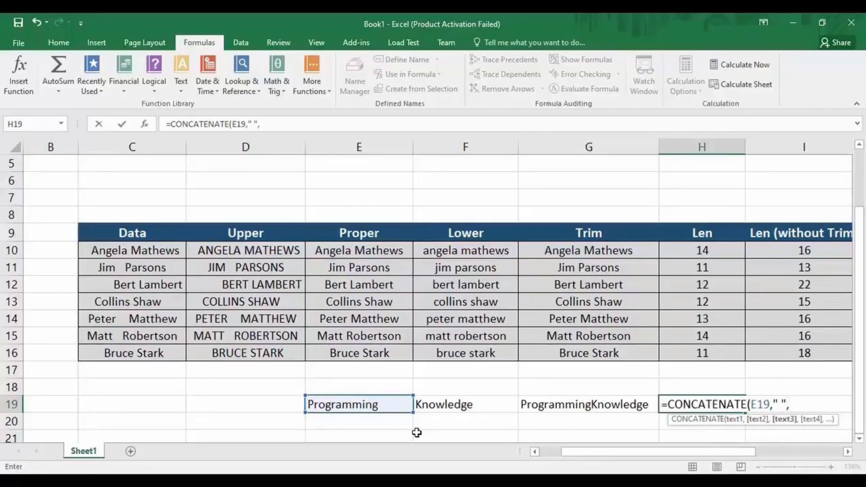
left_click(426, 408)
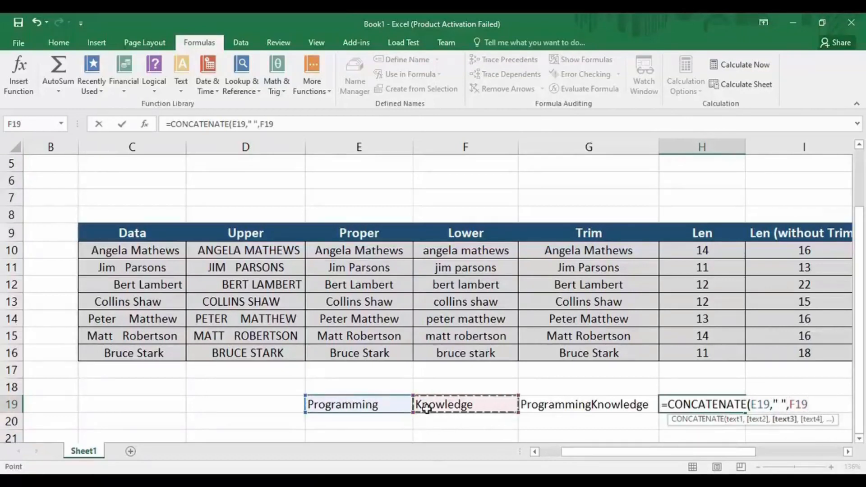
type(")")
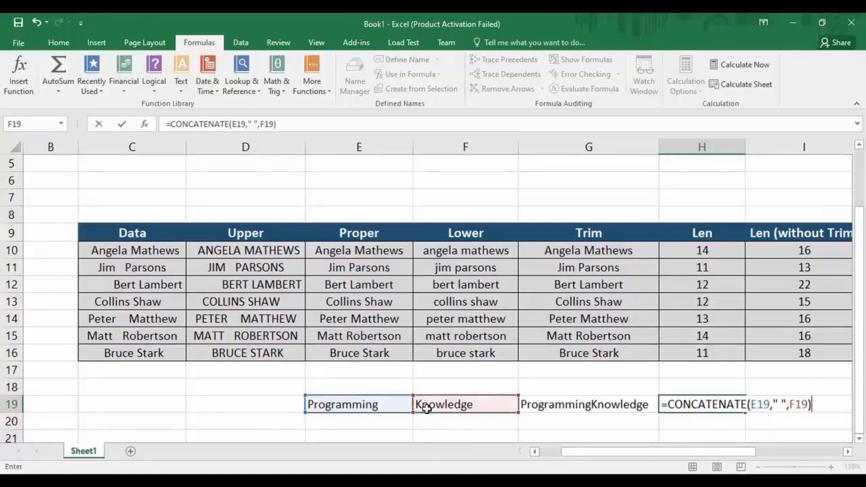
key("Return")
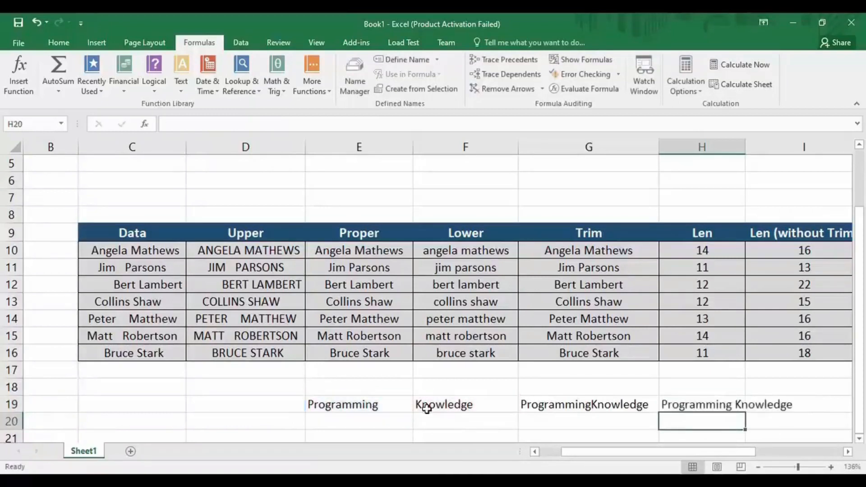
double_click(747, 147)
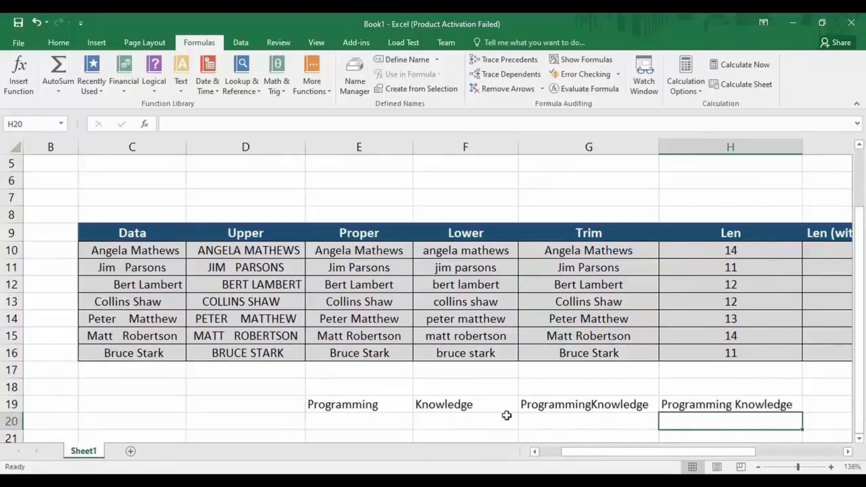
Insert several leading spaces before Knowledge in F19, and check the joined text in G19
left_click(416, 405)
double_click(416, 405)
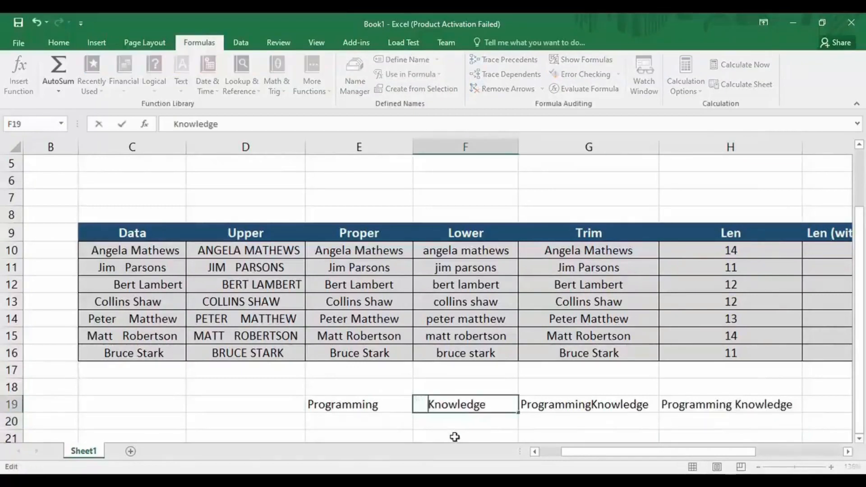
key("Return")
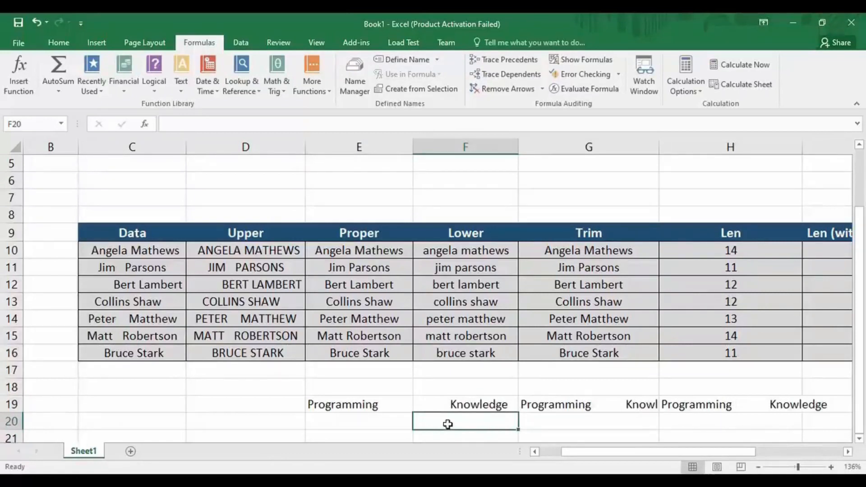
left_click(577, 400)
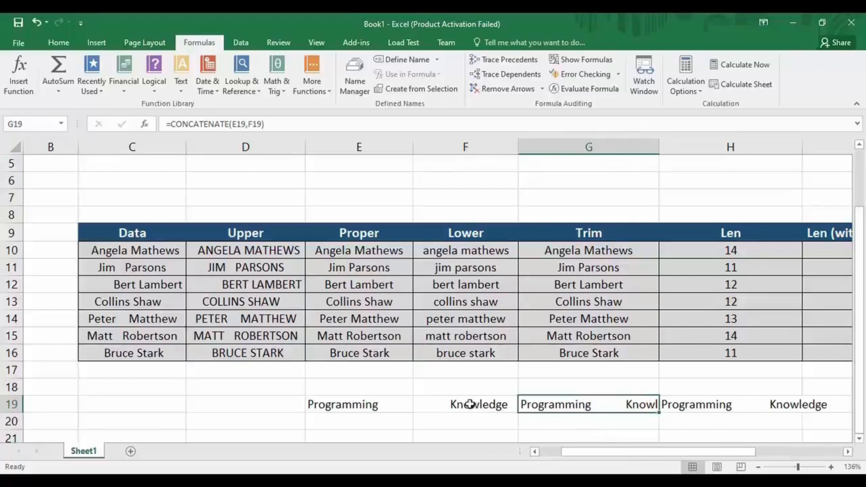
Enter =CONCATENATE(E19,TRIM(F19)) in G20 to join the words without the leading spaces
left_click(591, 427)
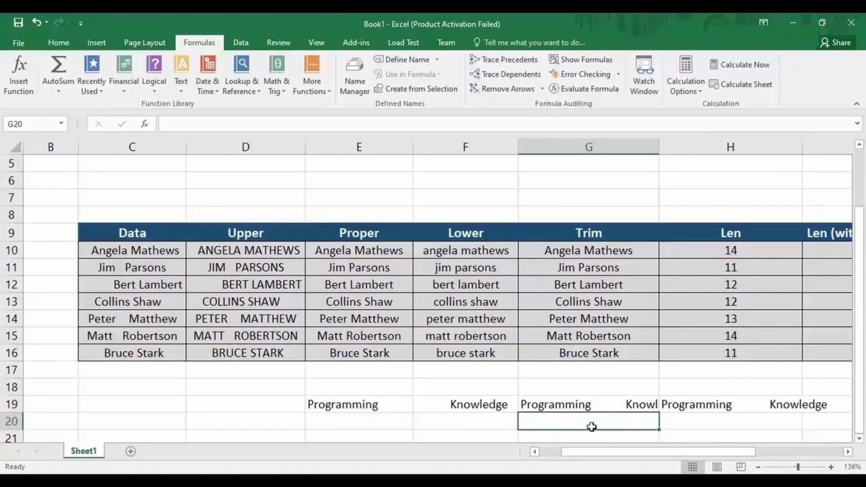
type("=con")
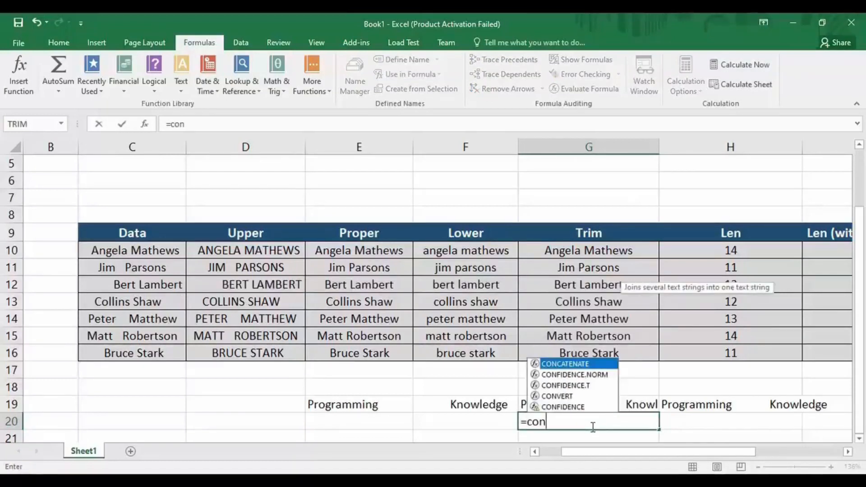
key("Tab")
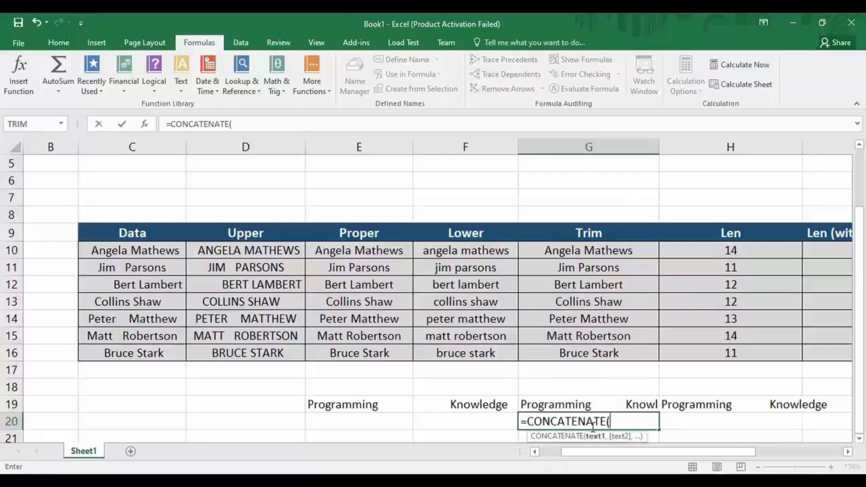
left_click(364, 404)
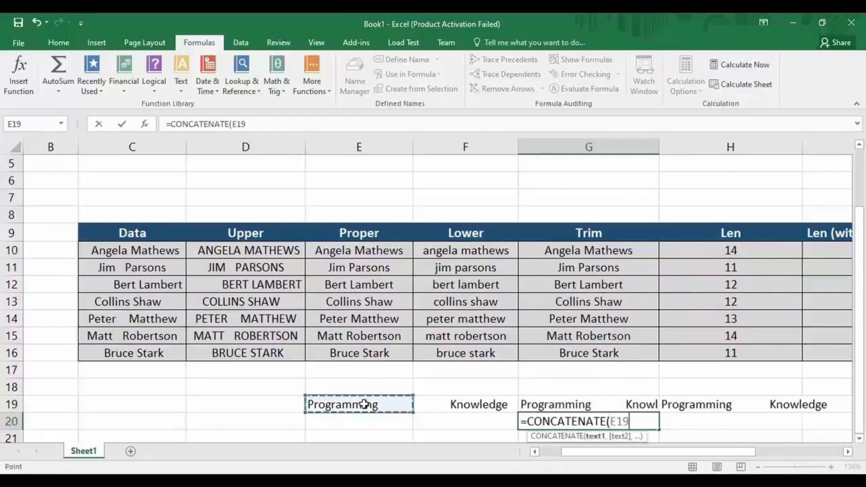
type(",")
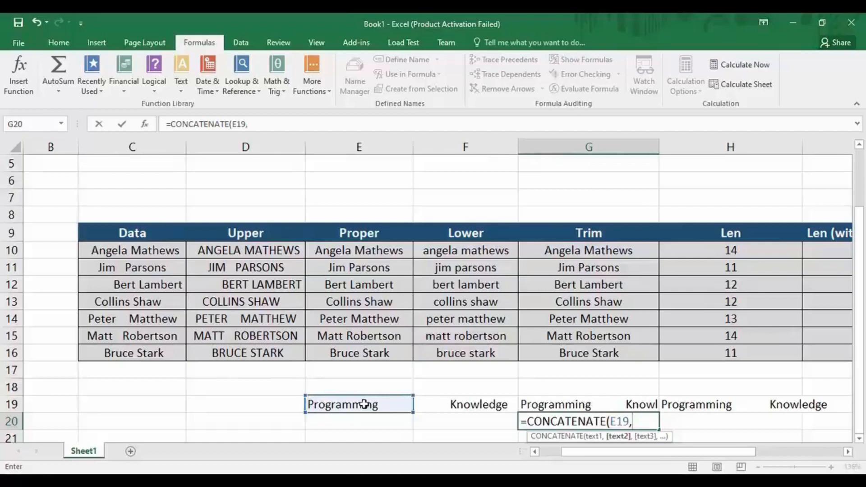
type("tr")
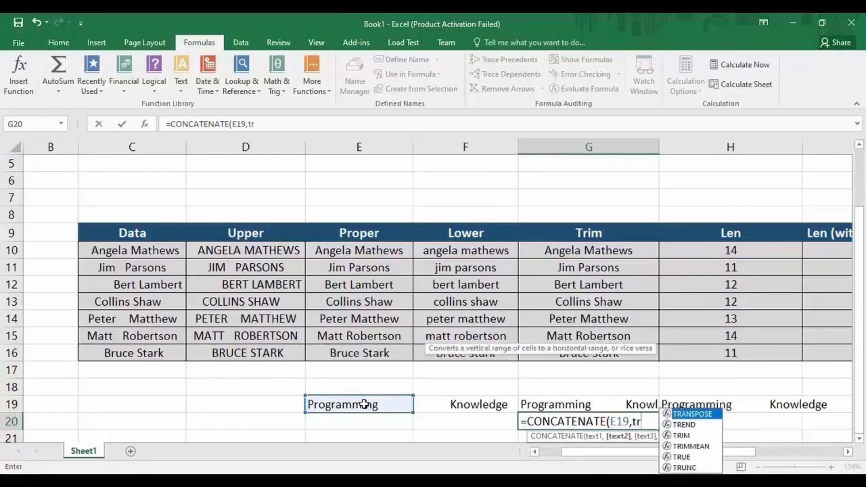
type("im(")
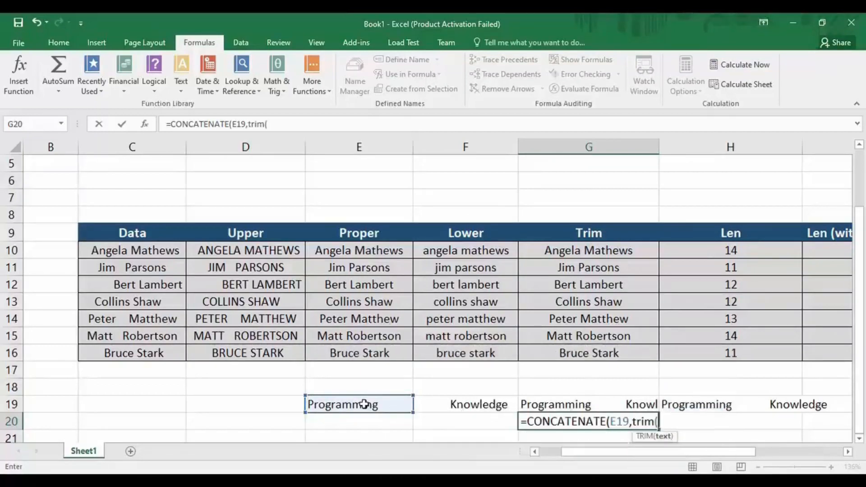
left_click(476, 405)
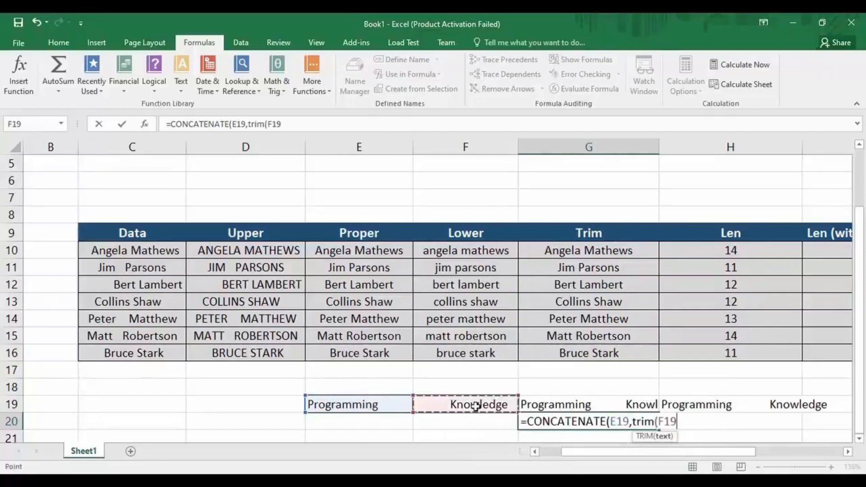
type(")")
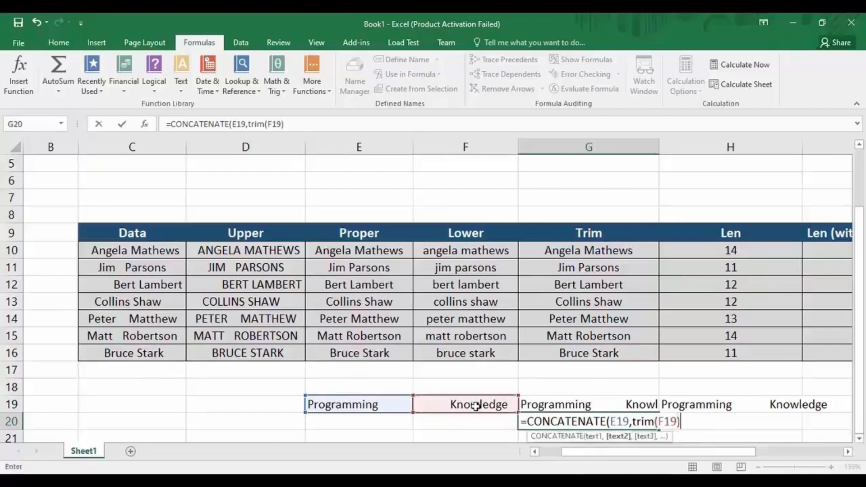
type(")")
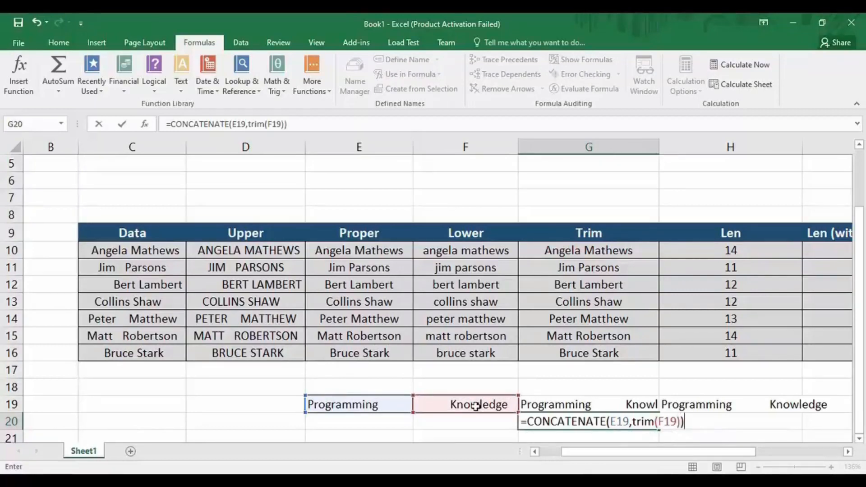
key("Return")
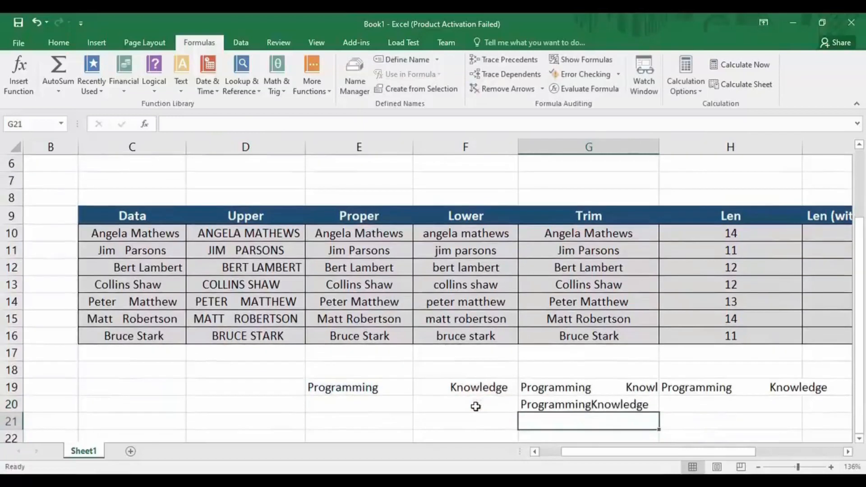
left_click(616, 405)
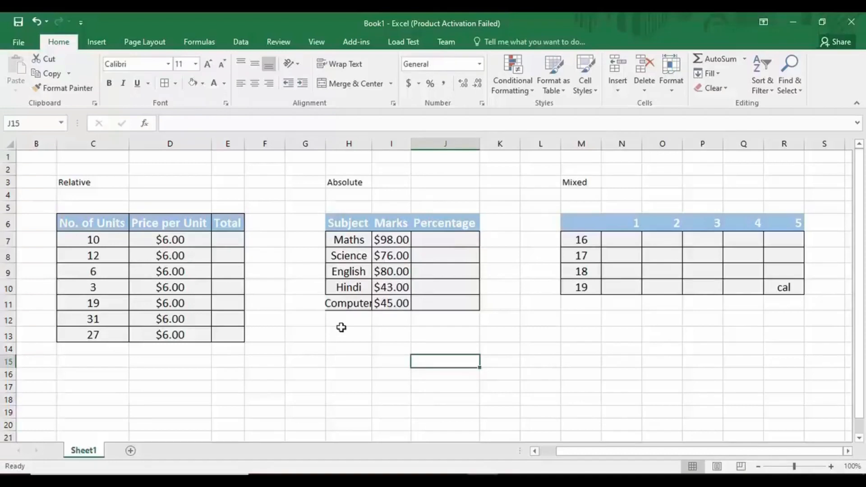
Autofit column H so the subject names in the Absolute table fit the column width
left_click(347, 143)
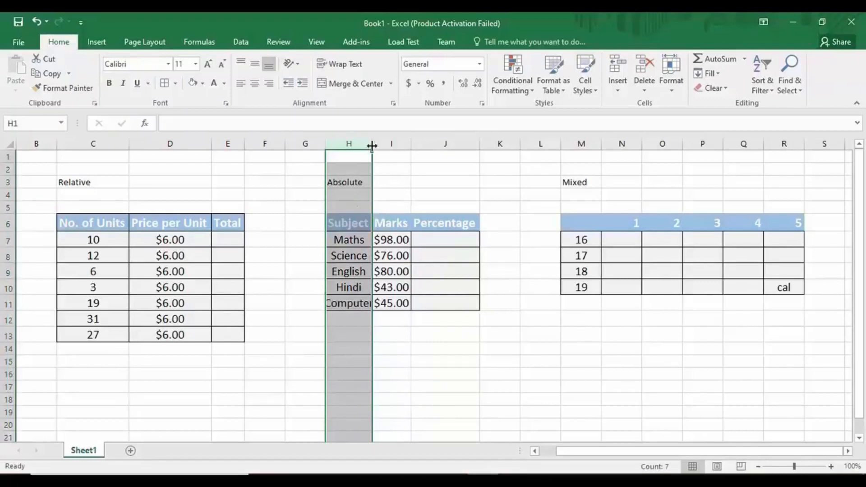
double_click(372, 145)
left_click(438, 182)
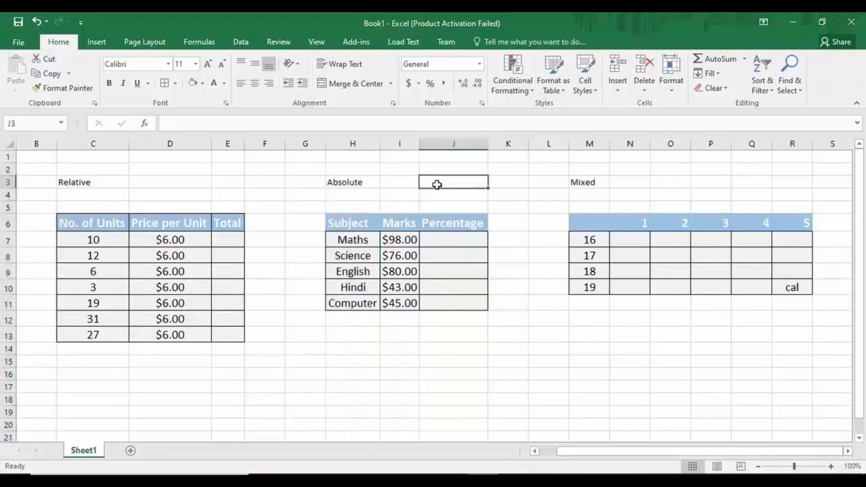
Clear the stray text cal from cell R10 in the Mixed table
left_click(792, 285)
right_click(793, 286)
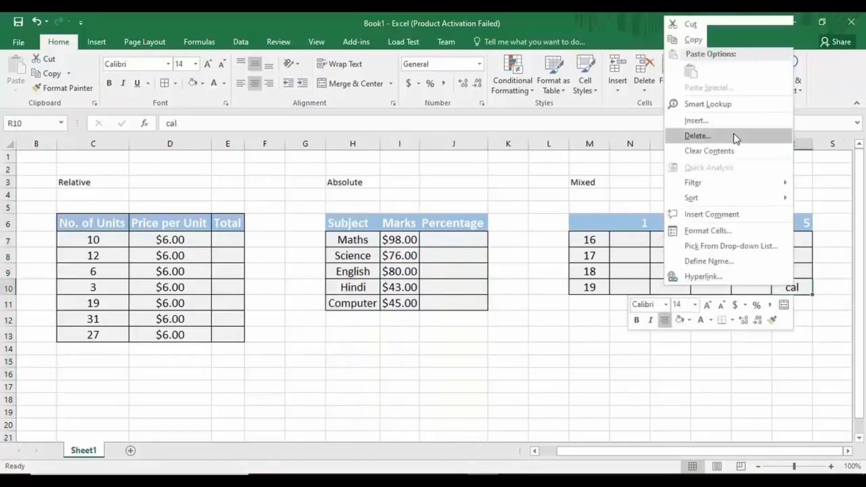
left_click(727, 156)
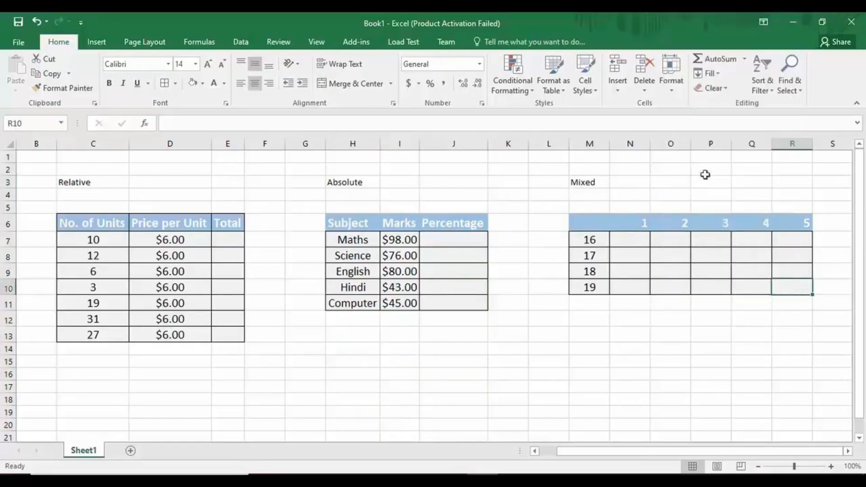
left_click(586, 318)
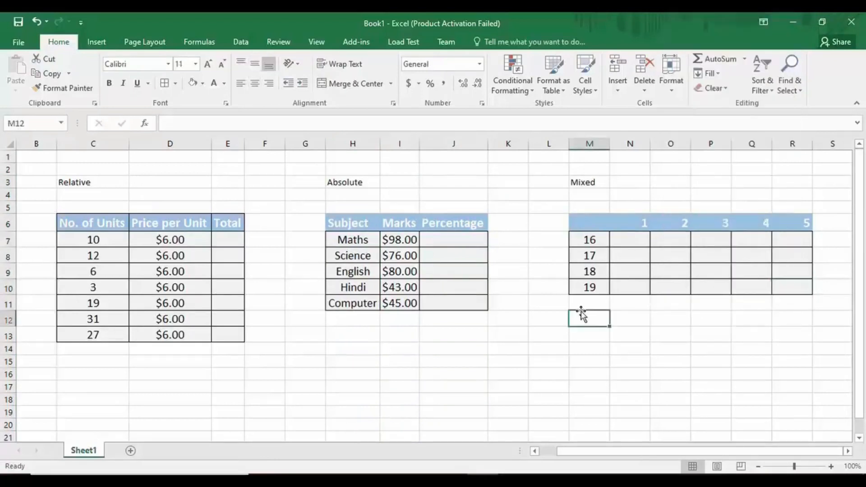
left_click(476, 365)
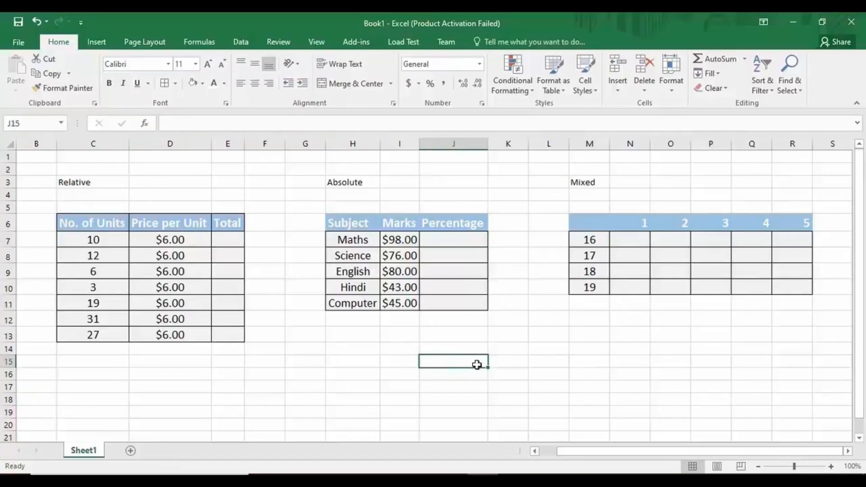
left_click(95, 185)
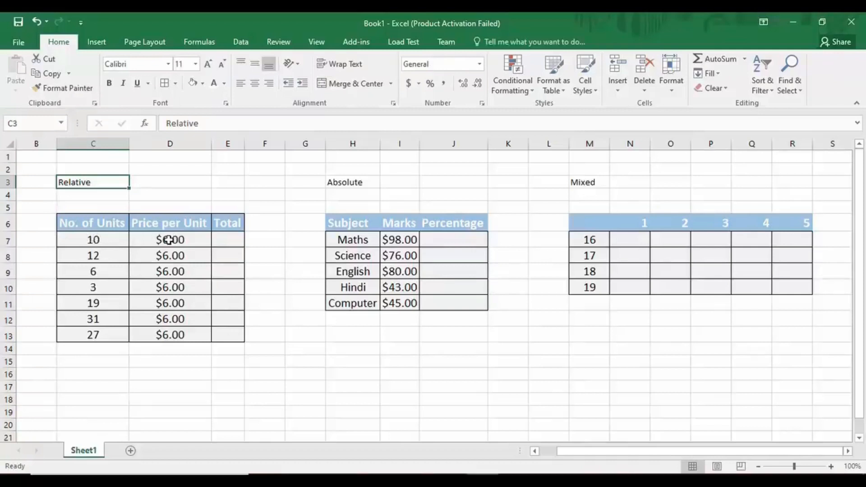
left_click(235, 245)
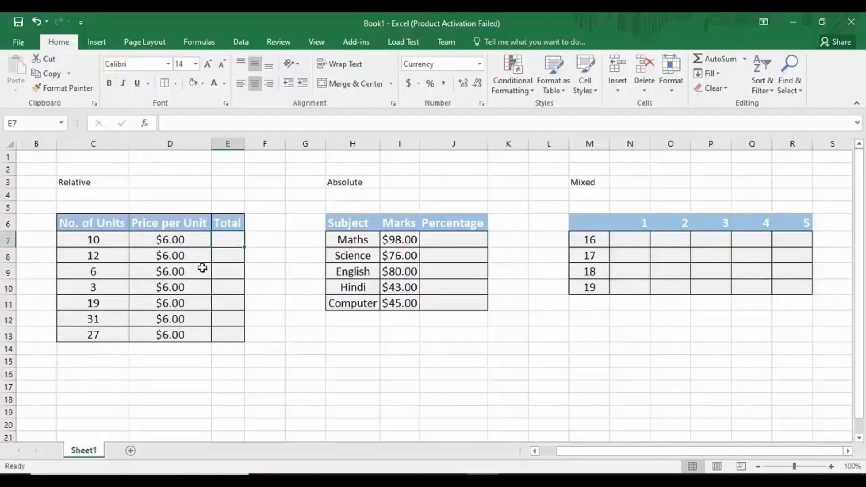
left_click(229, 257)
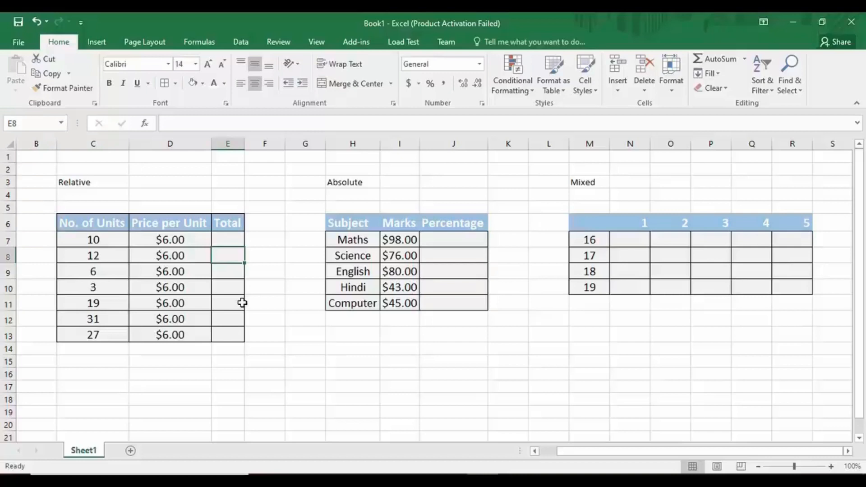
Enter =C7*D7 in E7 to calculate the first row's total in the Relative table
left_click(231, 242)
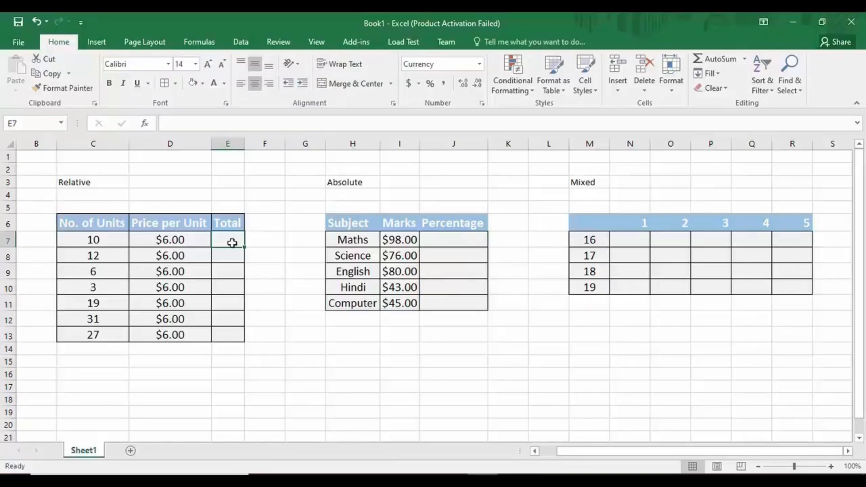
type("=")
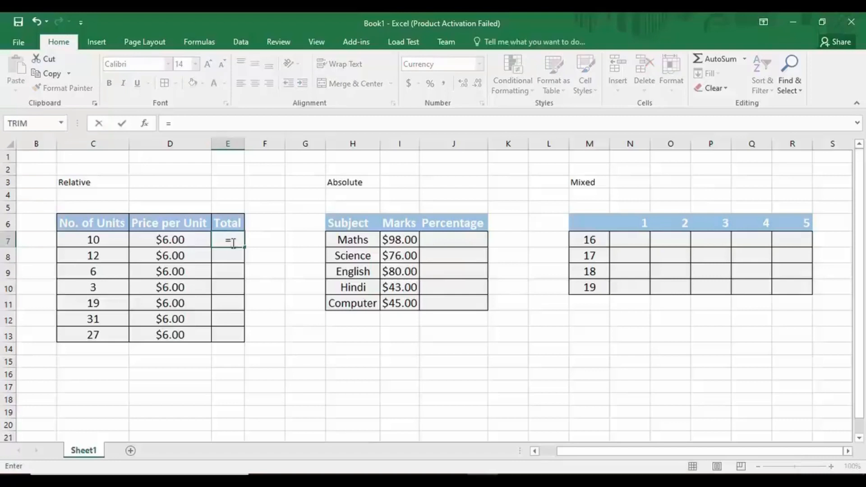
left_click(115, 239)
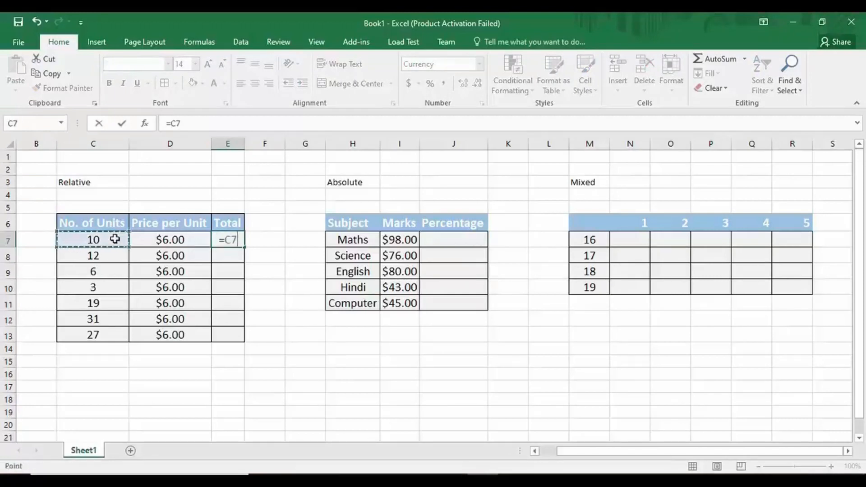
type("*")
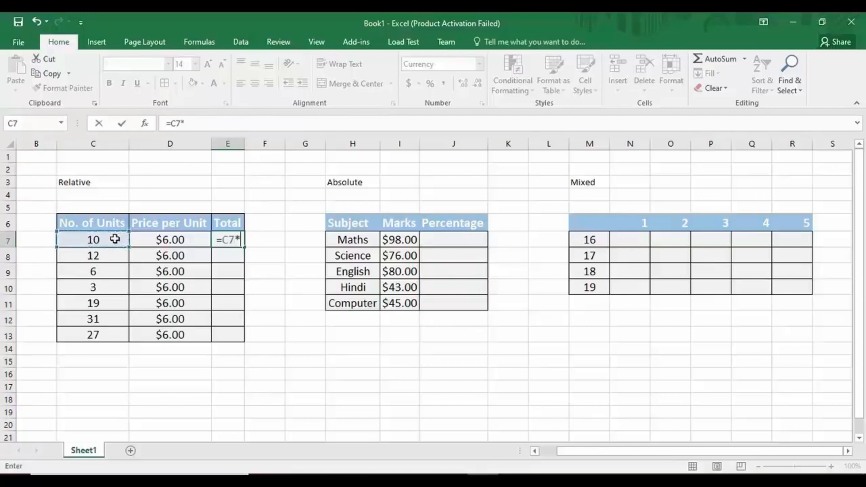
left_click(166, 239)
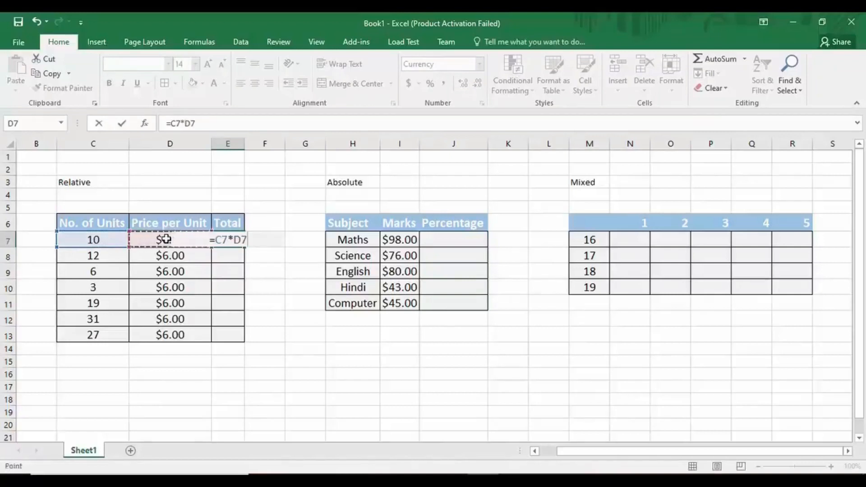
key("Return")
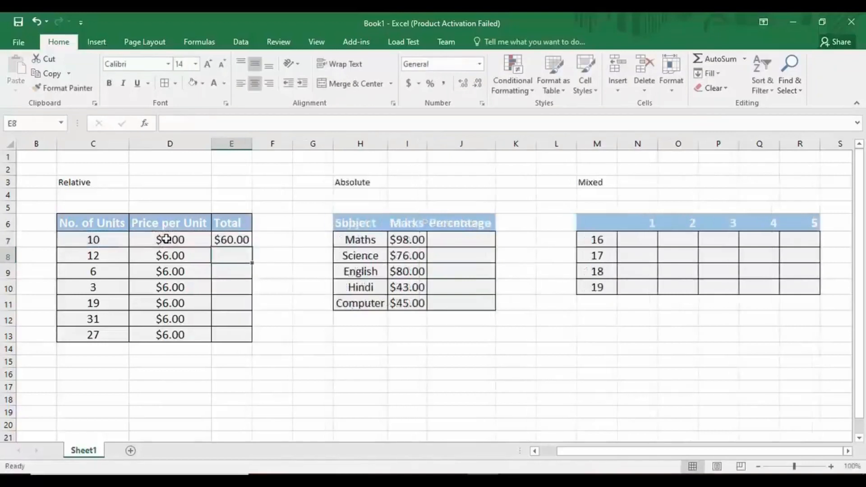
Fill the E7 total formula down through E13, and check the copied formula in E11
left_click(245, 241)
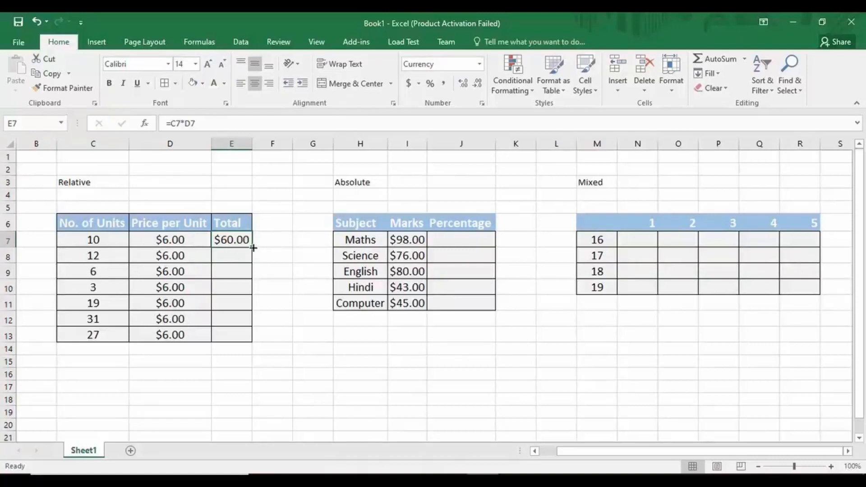
left_click_drag(252, 248, 247, 337)
left_click(236, 305)
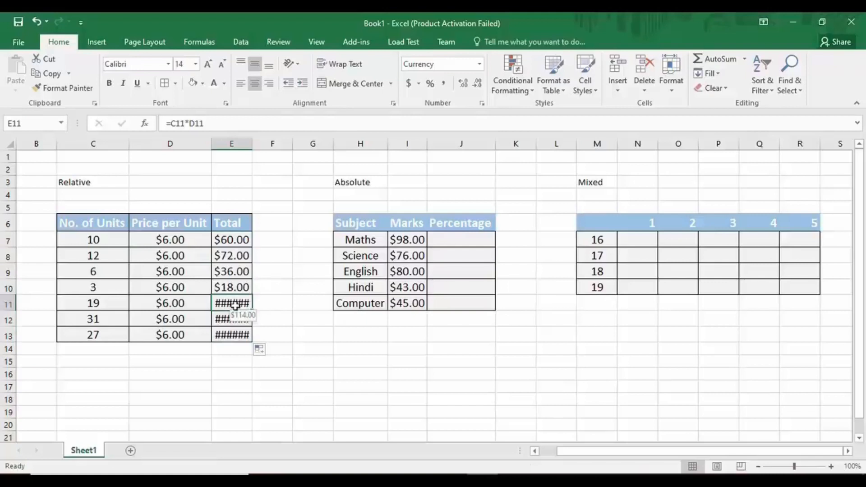
Autofit column E so the Total amounts in the Relative table fit the column width
left_click(248, 144)
double_click(253, 144)
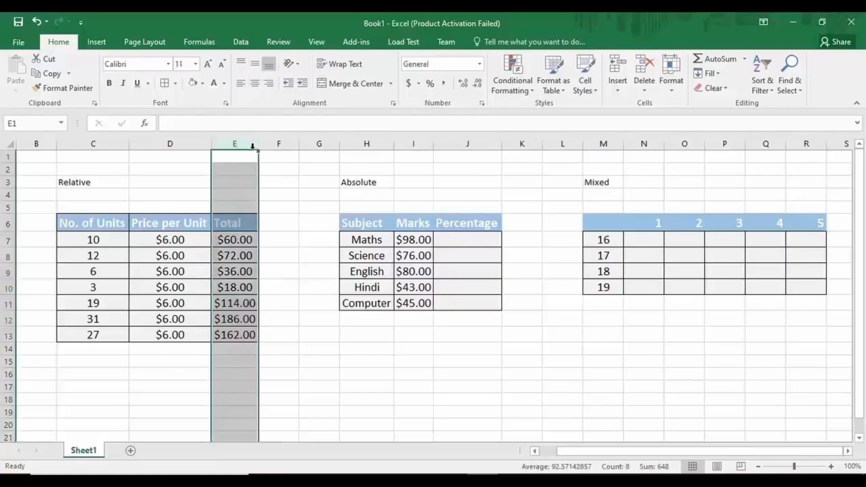
left_click(262, 293)
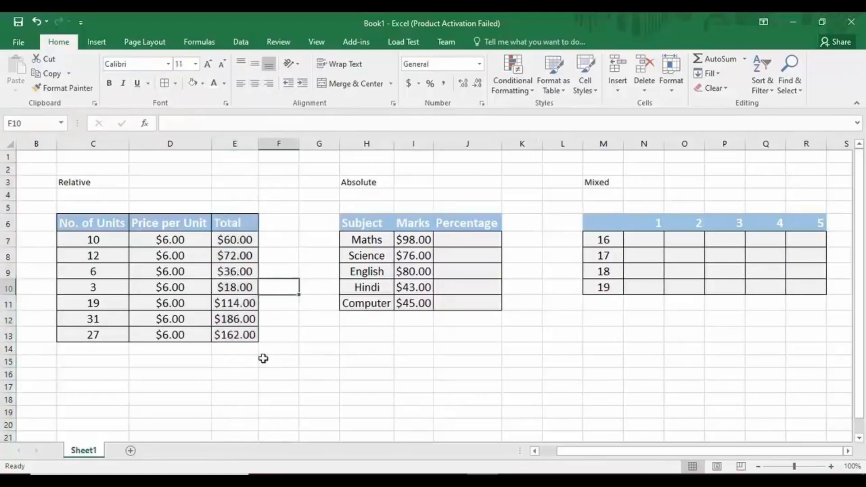
left_click(245, 307)
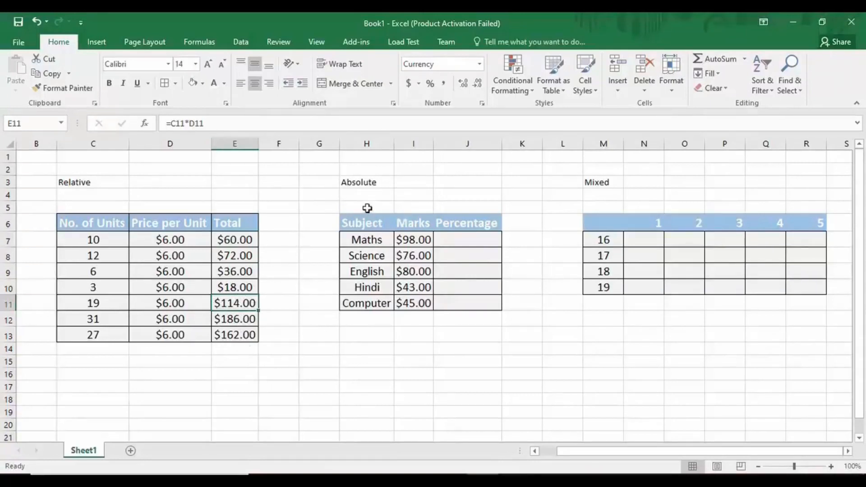
Change the number format of the whole Marks column in the Absolute table to Number
left_click(412, 235)
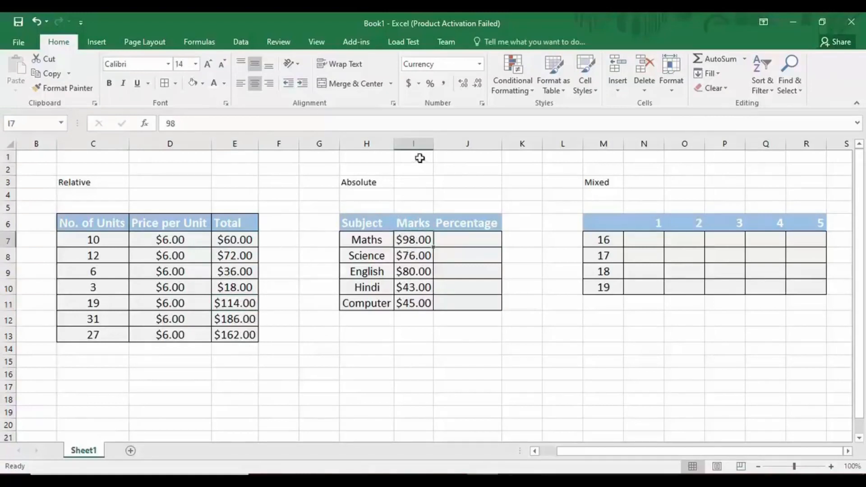
left_click(414, 143)
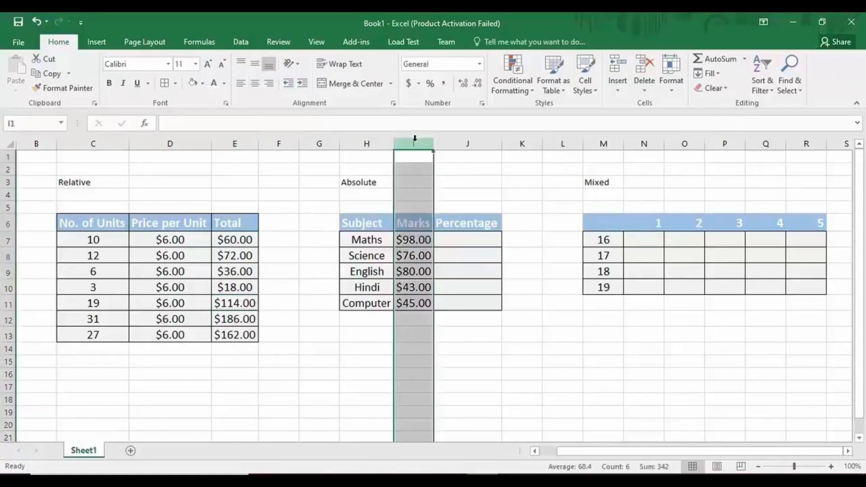
left_click(481, 66)
left_click(459, 113)
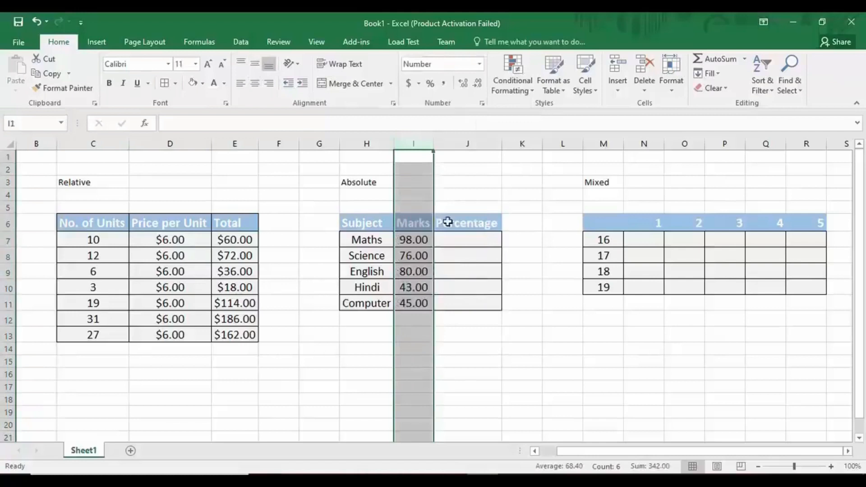
Examine the subjects, the marks and the empty Percentage cells of the Absolute table
left_click(445, 238)
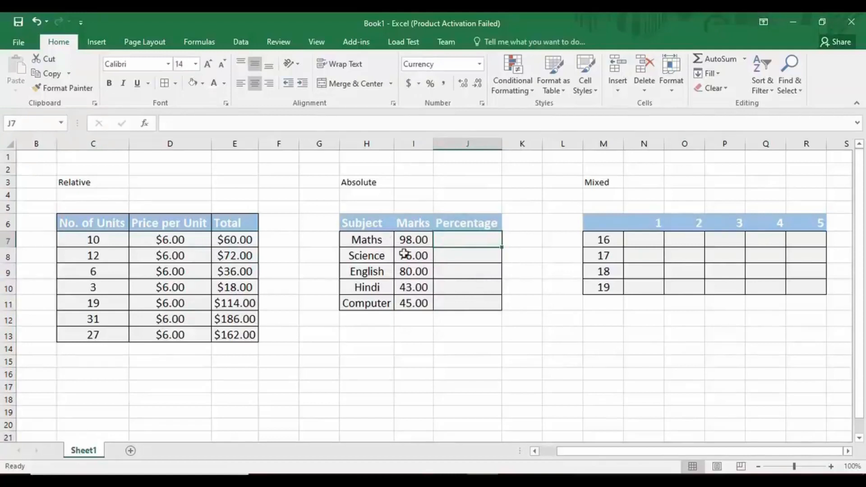
left_click(374, 242)
left_click(376, 257)
left_click(373, 272)
left_click(372, 291)
left_click(373, 303)
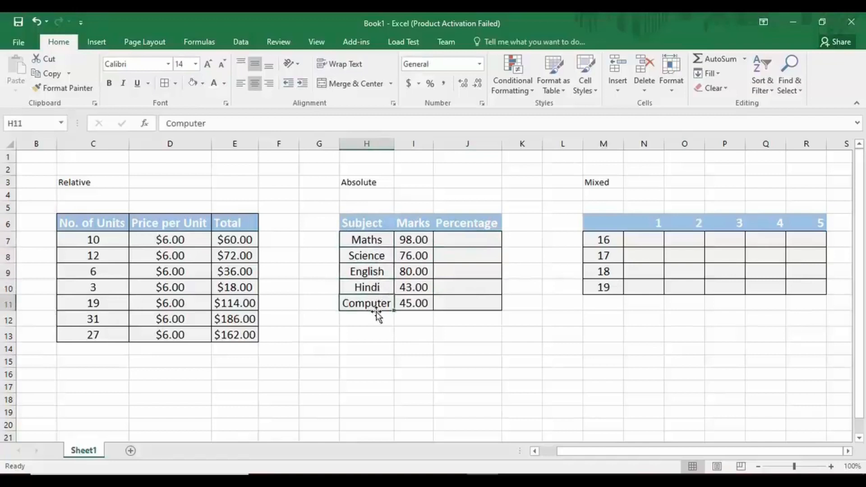
left_click(418, 305)
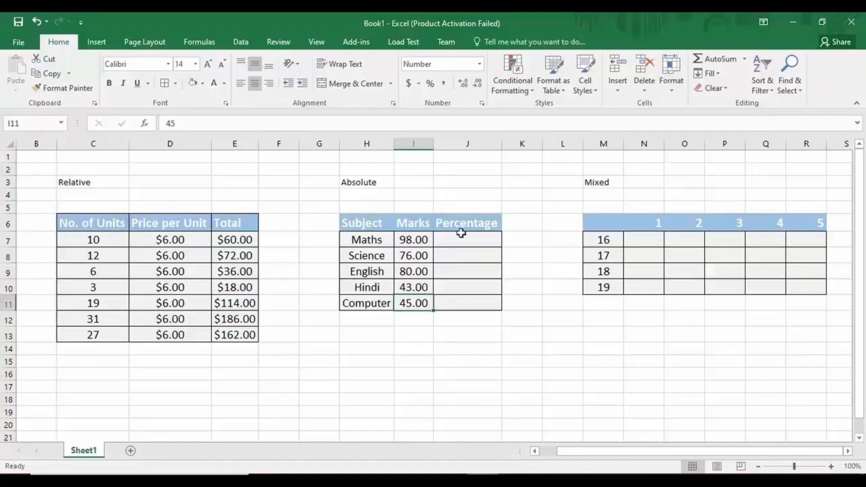
left_click(460, 237)
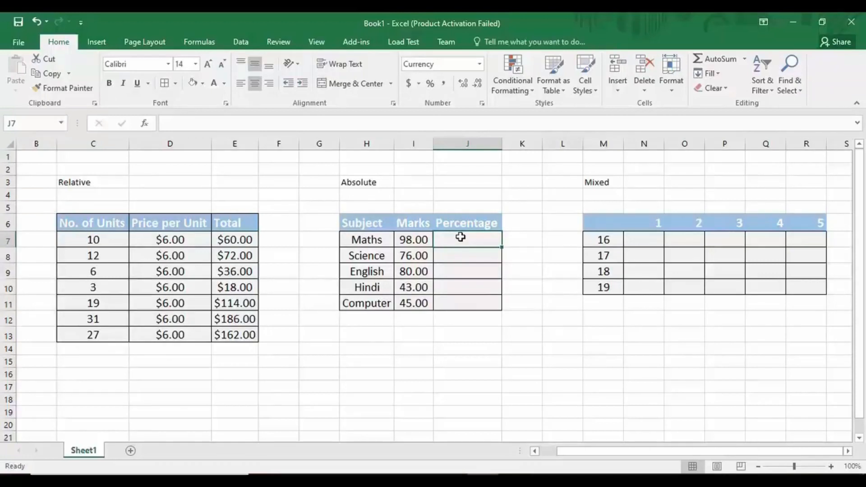
left_click(414, 198)
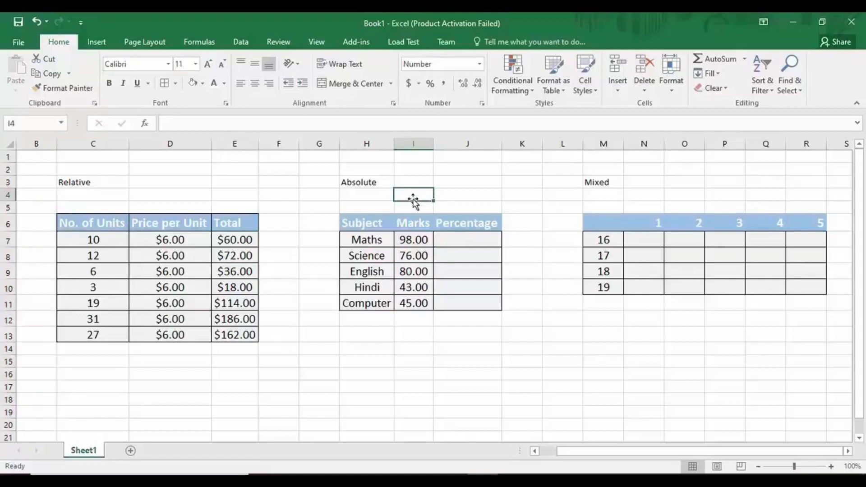
left_click(473, 253)
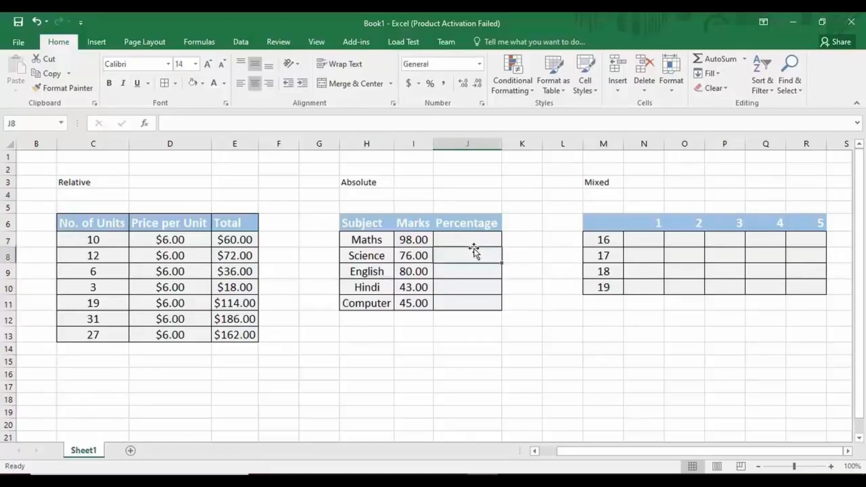
Enter =I7/100 in J7 to calculate the Maths percentage in the Absolute table
left_click(474, 241)
type("=")
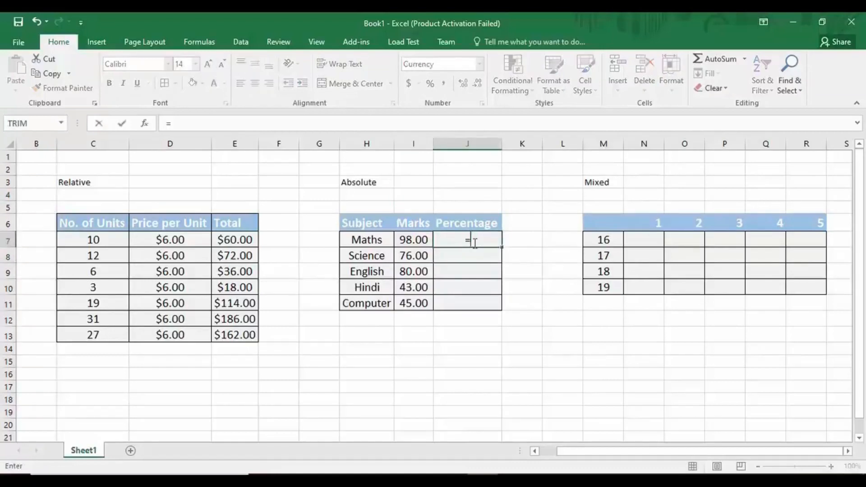
left_click(411, 240)
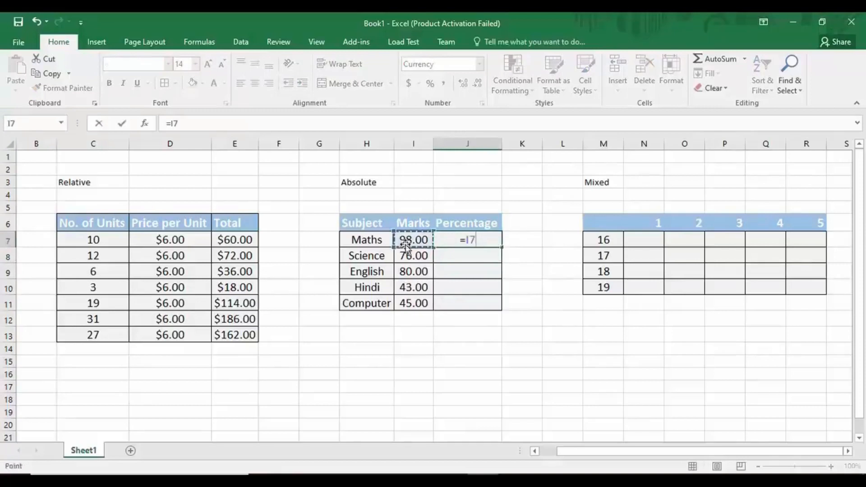
type("/100")
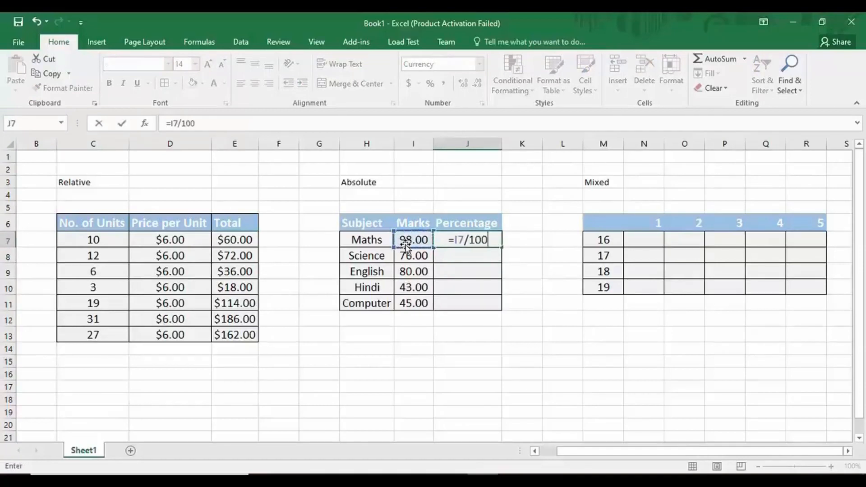
key("Return")
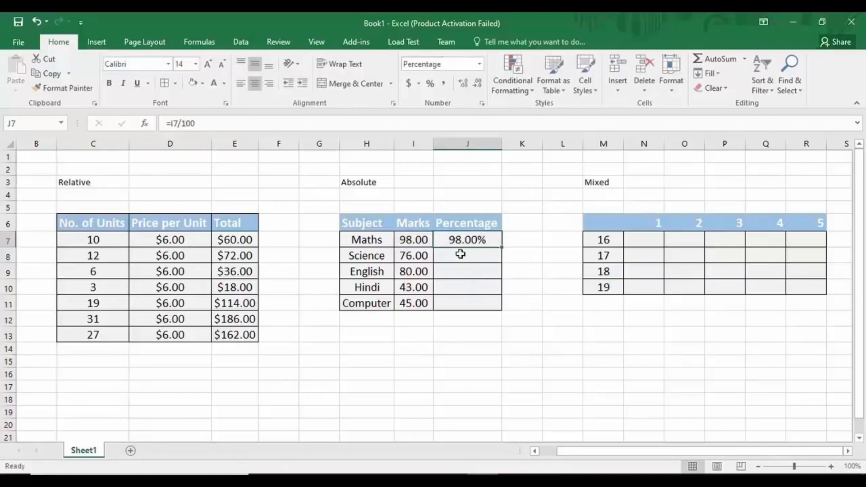
left_click(479, 260)
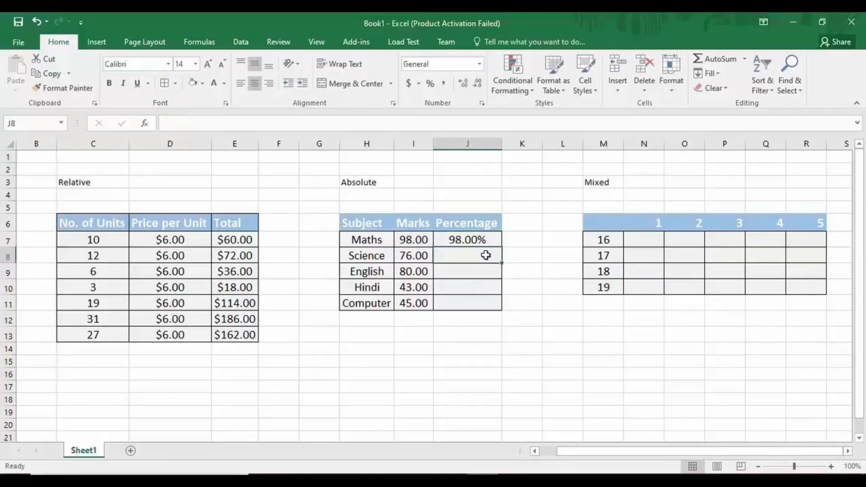
left_click(488, 243)
left_click(492, 260)
left_click(494, 243)
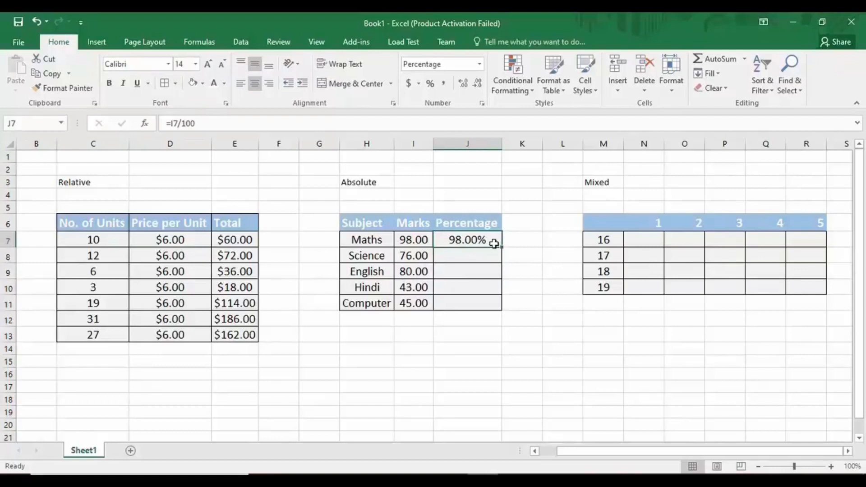
Enter 100 in I4 above the Marks column, and compare it with the formula in J7
left_click(421, 200)
type("1")
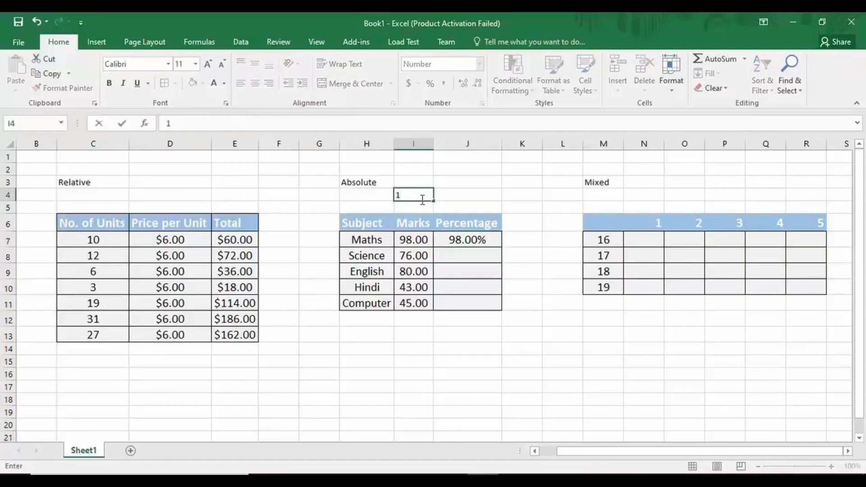
type("00")
left_click(472, 190)
left_click(423, 199)
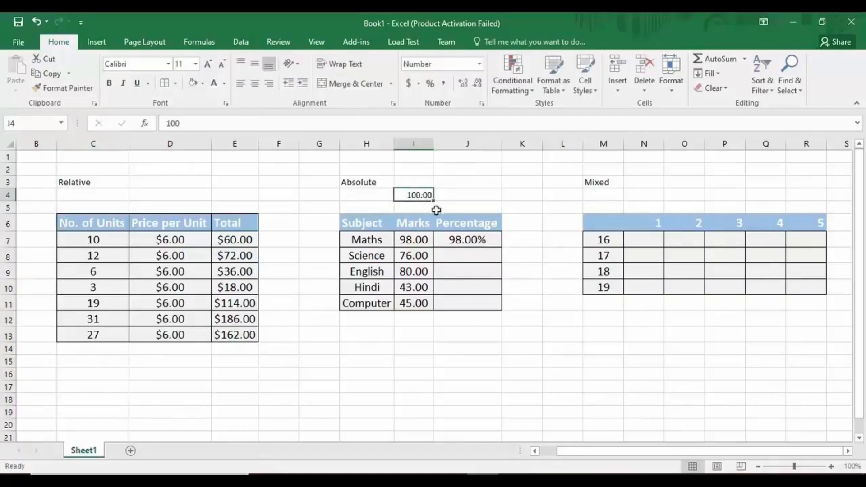
left_click(459, 239)
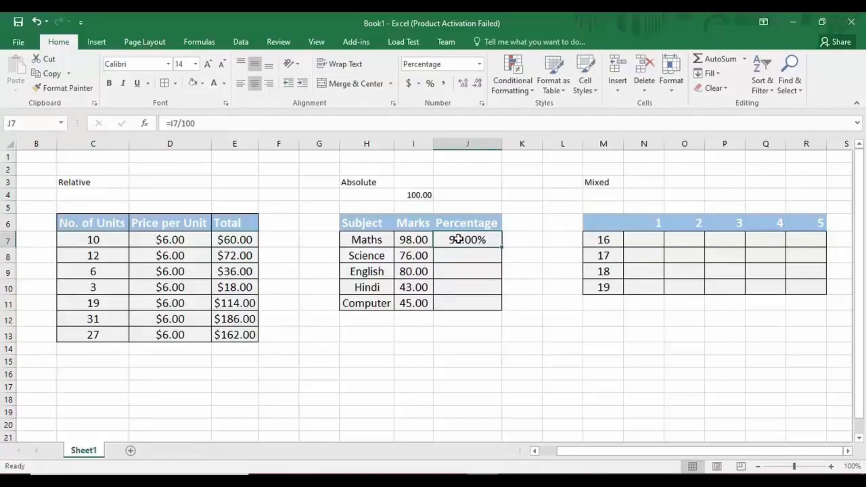
left_click(427, 194)
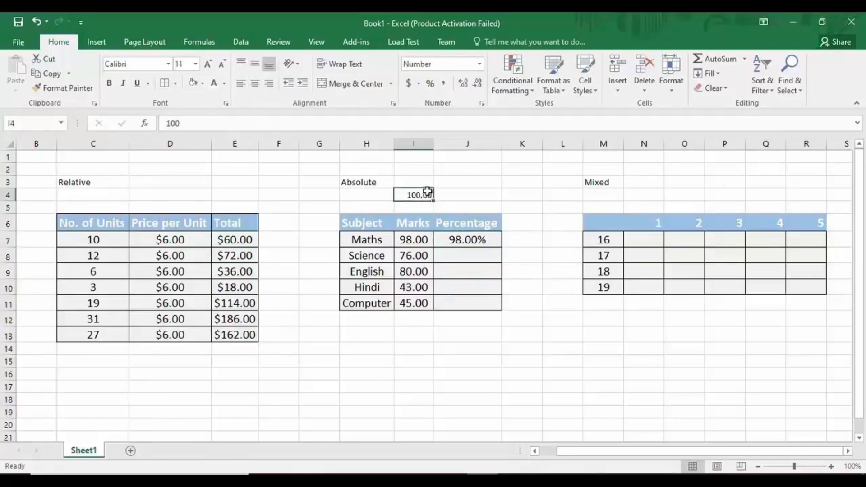
Enter 100 in I5 directly above the Marks header and clear the value in I4
left_click(417, 205)
type("1")
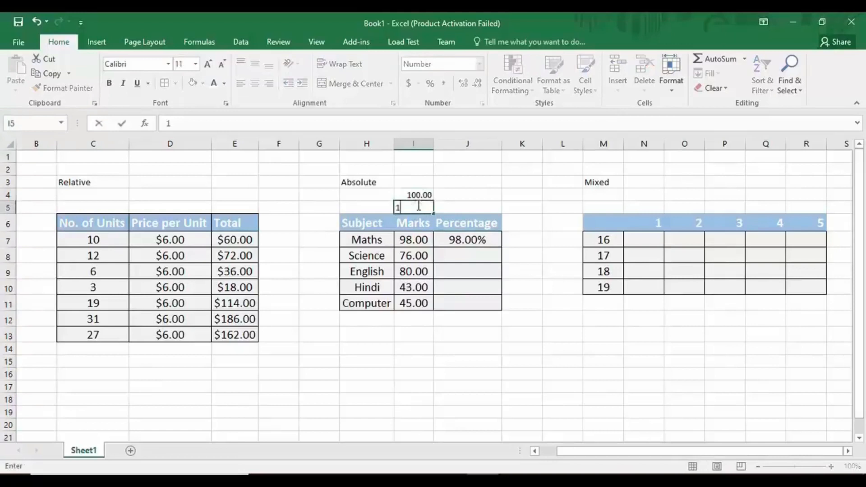
type("00")
left_click(428, 195)
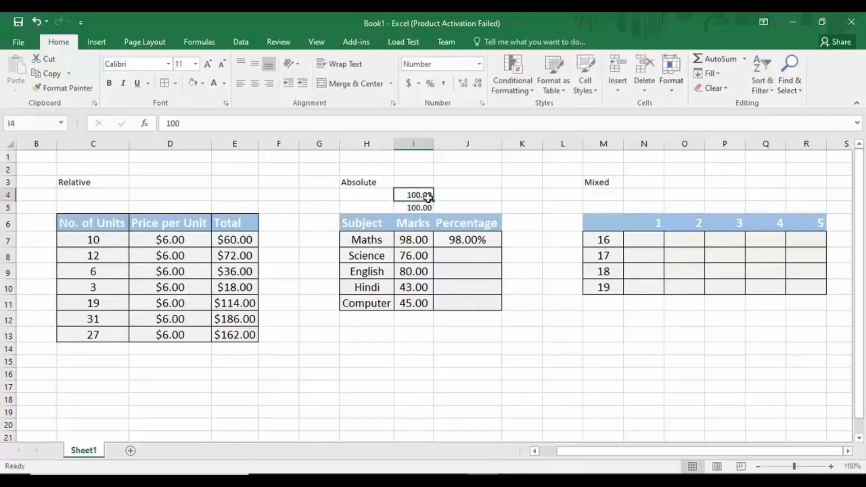
key("Delete")
Replace the Maths percentage formula in J7 with =I7/I5
left_click(475, 240)
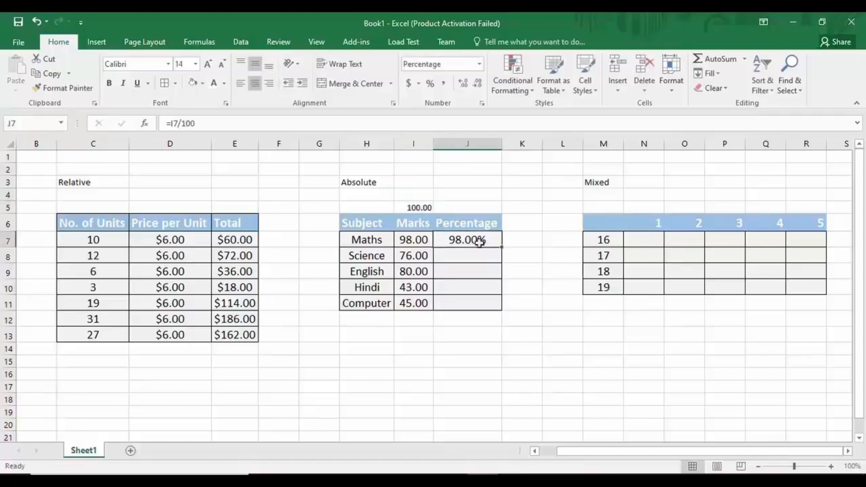
type("=")
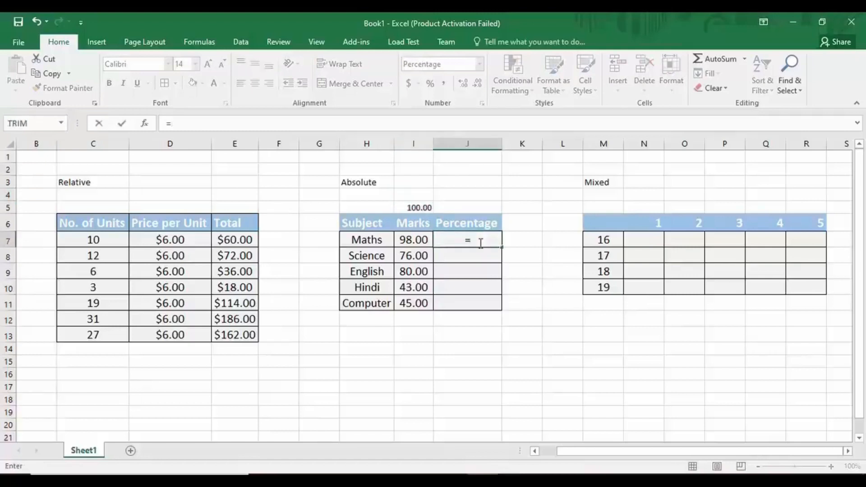
left_click(407, 240)
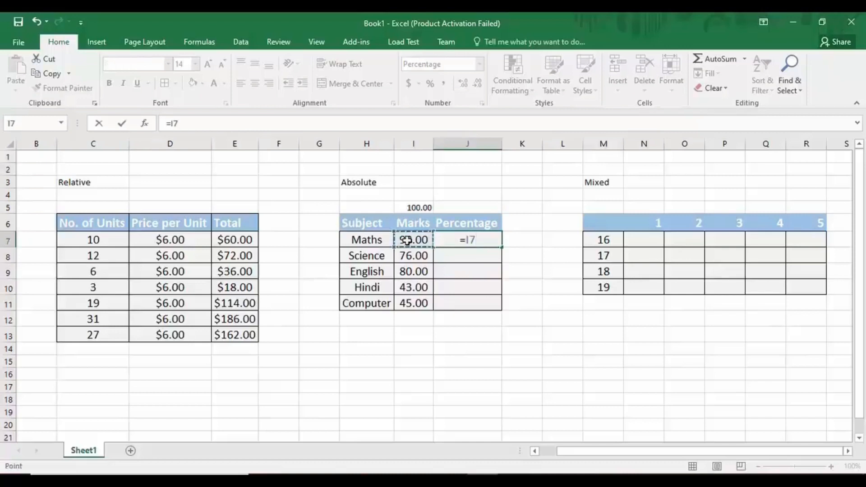
type("/")
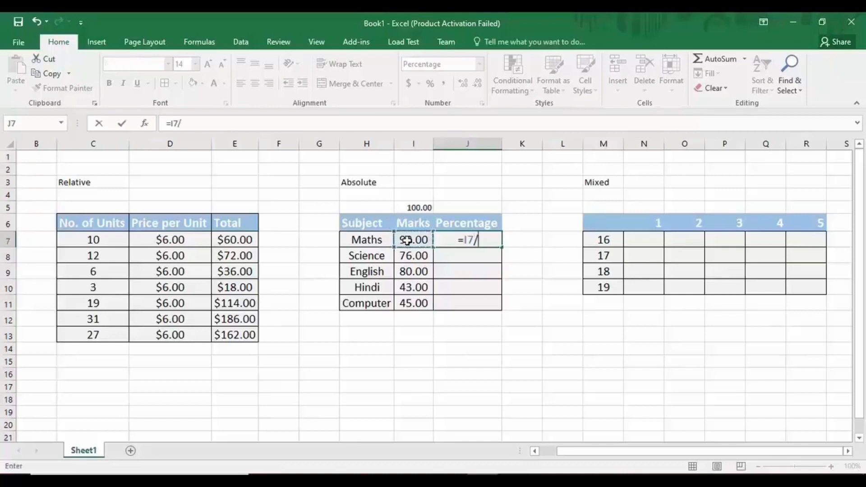
left_click(414, 208)
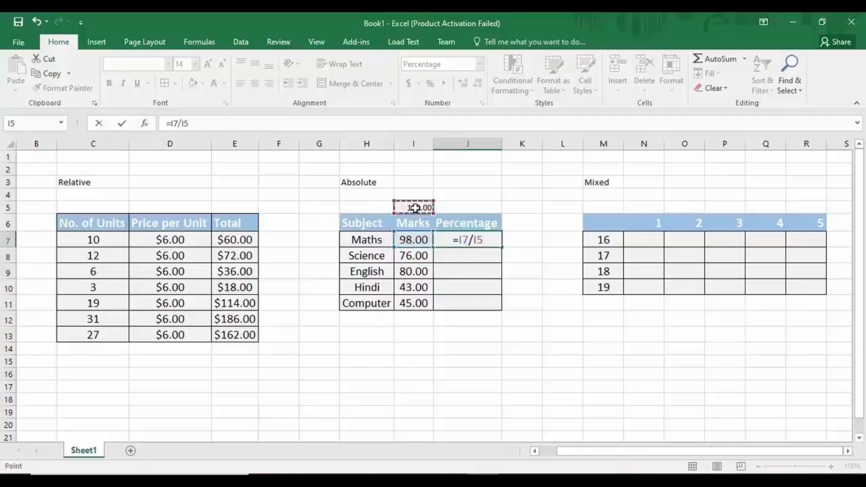
key("Return")
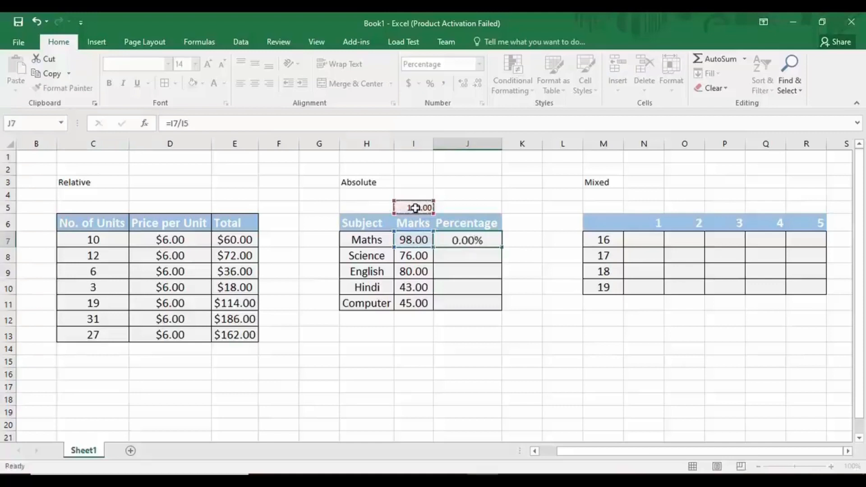
Copy the =I7/I5 formula from J7 down the Percentage column through J11
left_click(468, 243)
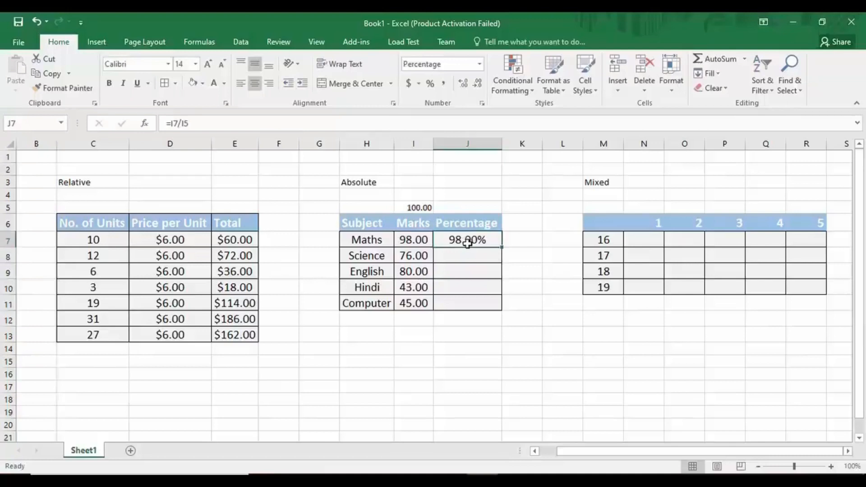
left_click_drag(496, 248, 500, 312)
left_click(496, 336)
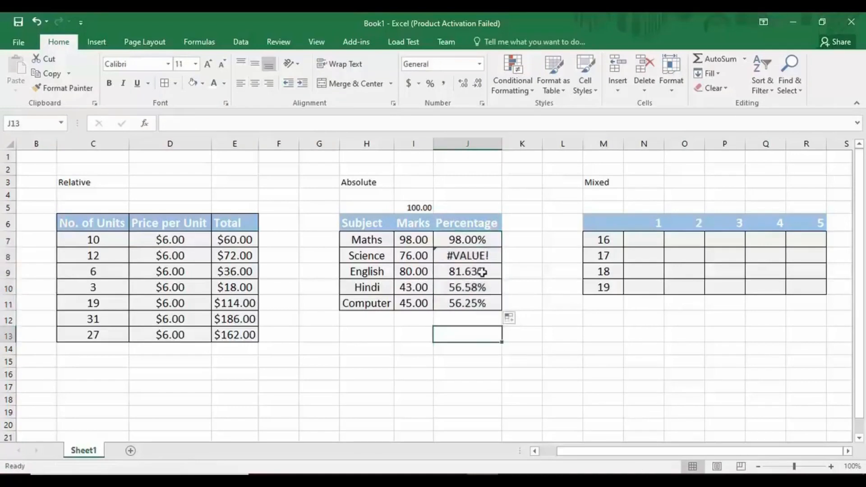
Examine the copied Percentage formulas in J8, J9 and J10, and compare the references in J8 with cells I5 and I8
left_click(481, 257)
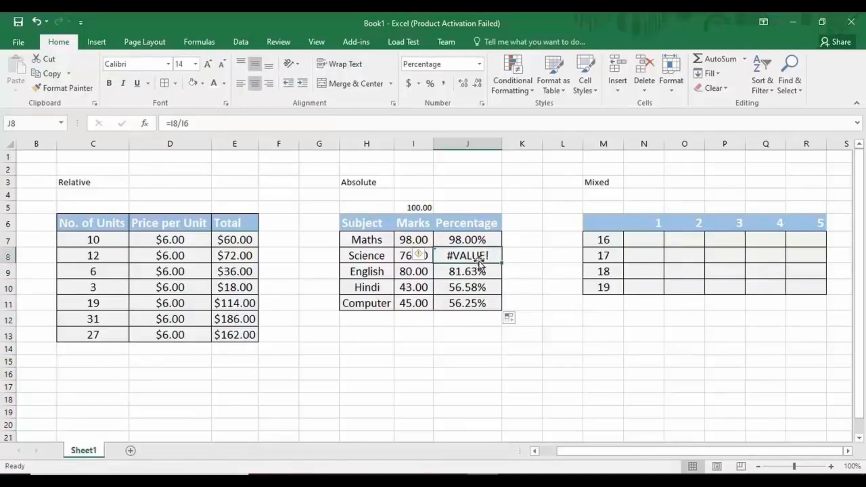
left_click(478, 271)
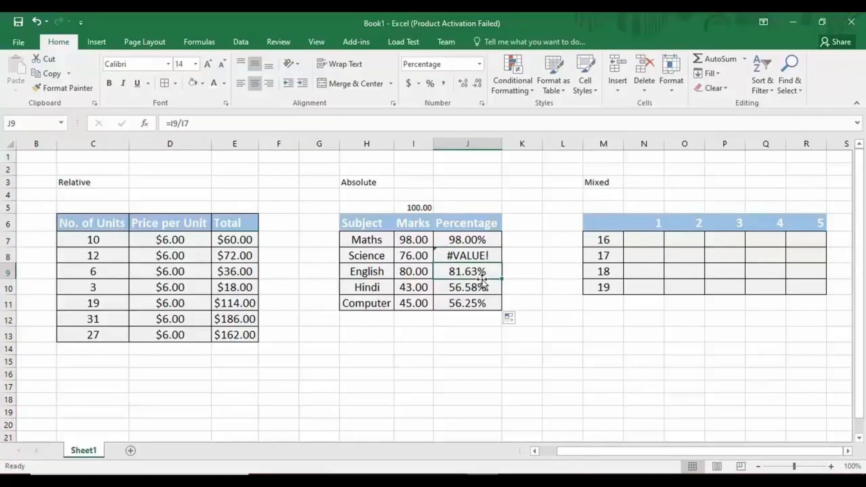
left_click(481, 289)
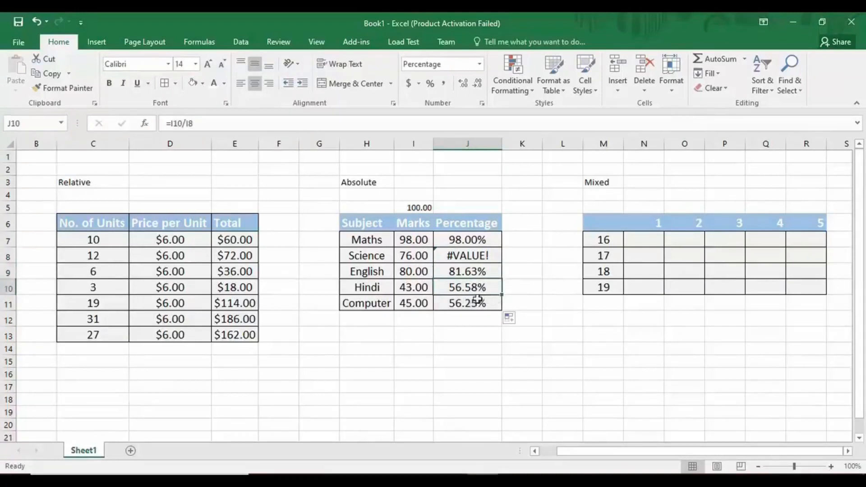
left_click(492, 251)
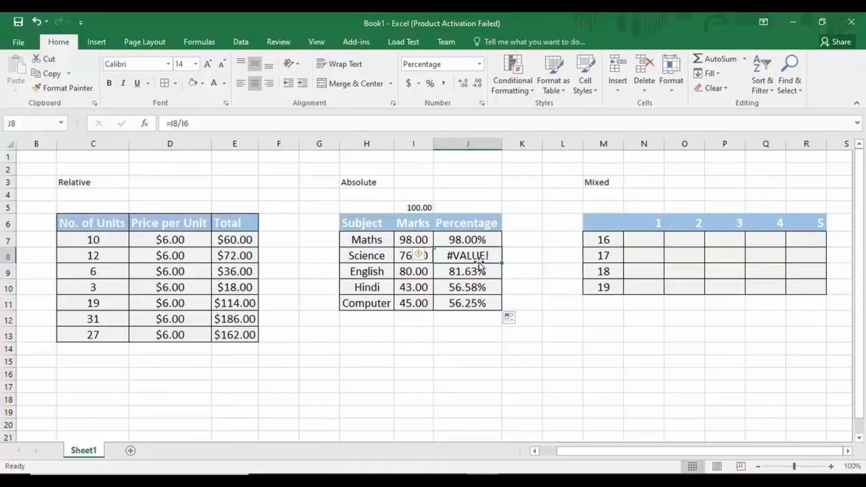
triple_click(193, 125)
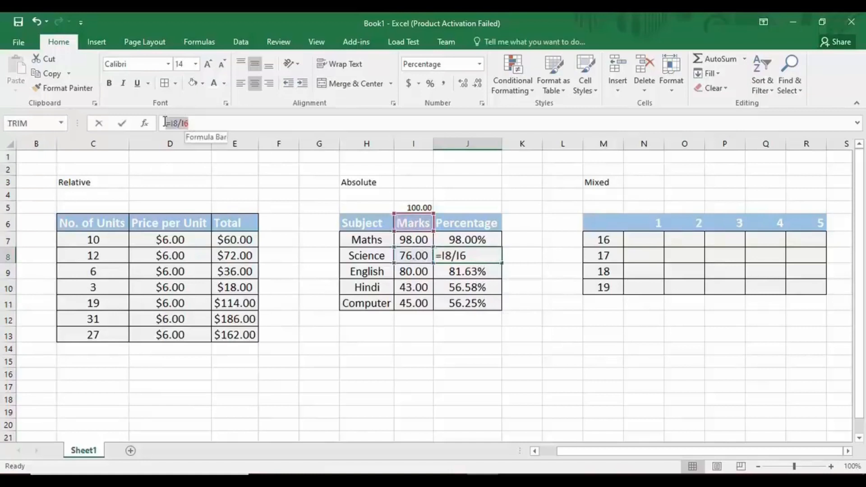
left_click(203, 122)
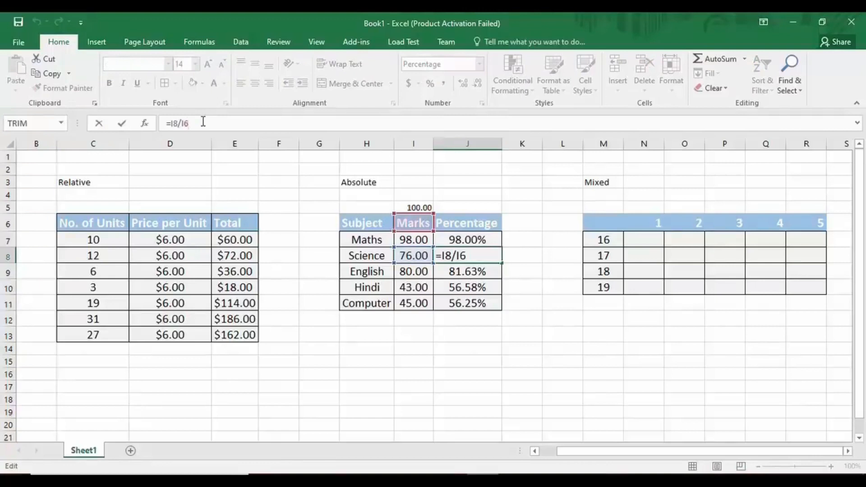
double_click(451, 259)
key("Left")
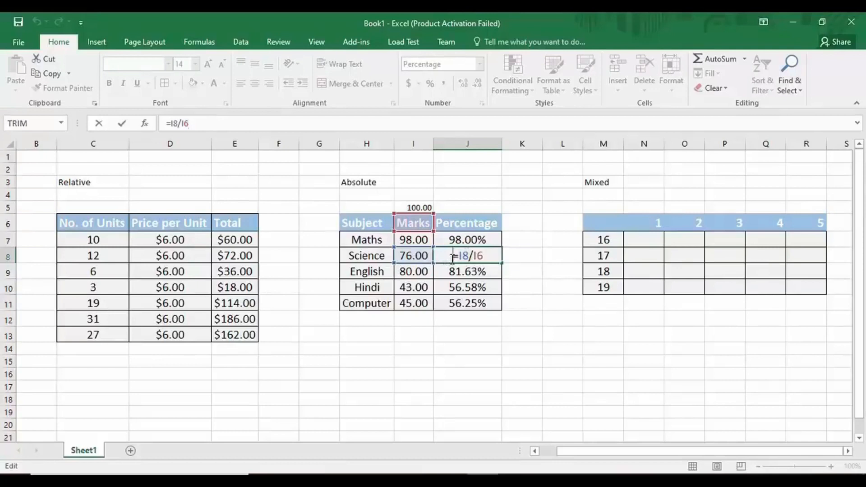
left_click(487, 258)
left_click(418, 208)
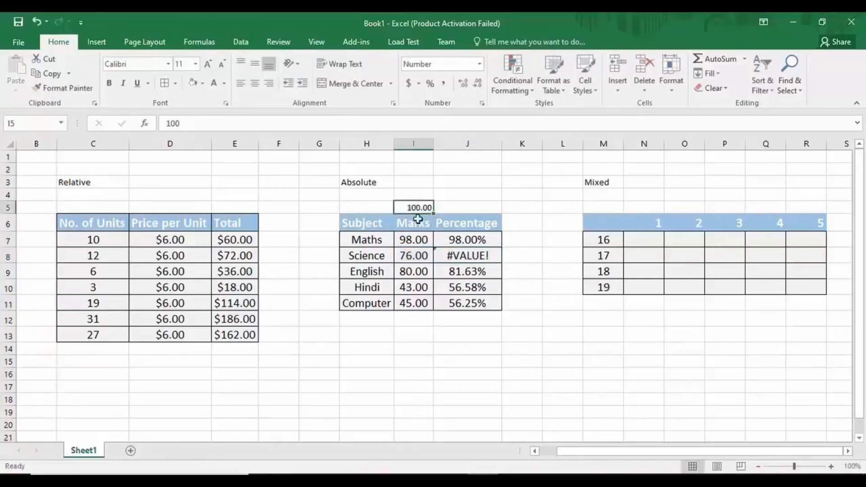
left_click(416, 258)
left_click(458, 257)
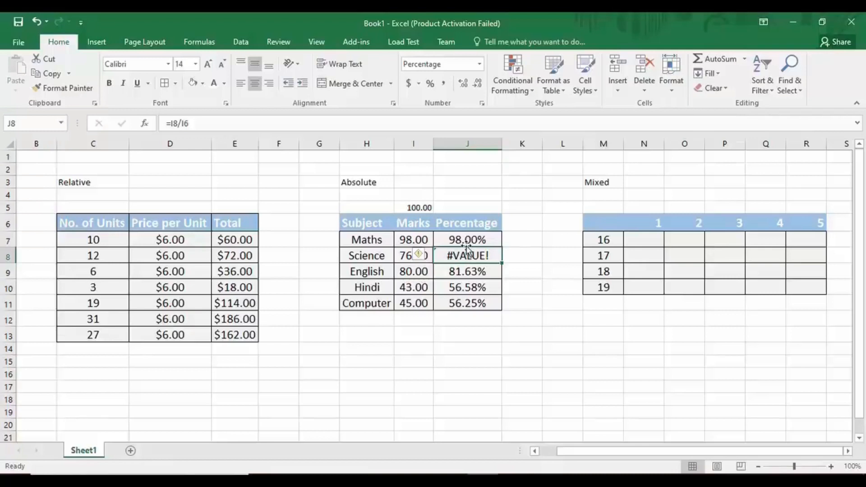
Make the I5 reference absolute in J7 so the formula is =I7/$I$5, and copy it down through J11
left_click(467, 241)
double_click(468, 242)
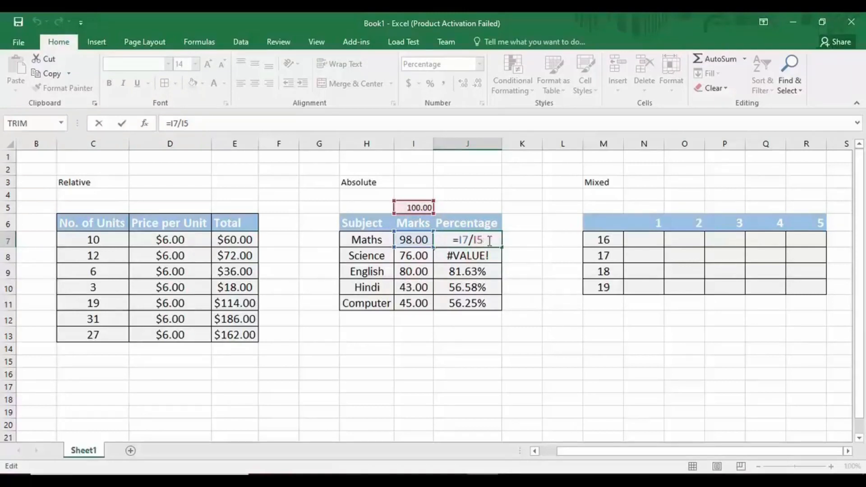
key("F4")
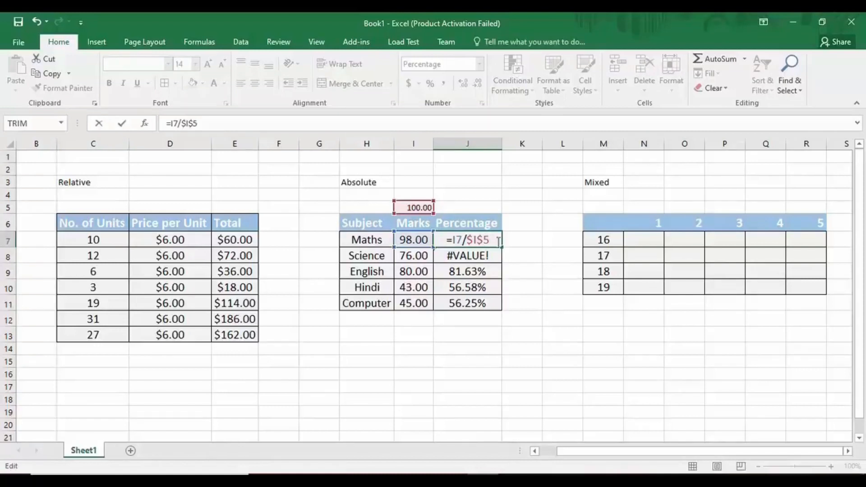
left_click(516, 241)
left_click(498, 242)
left_click_drag(503, 248, 504, 309)
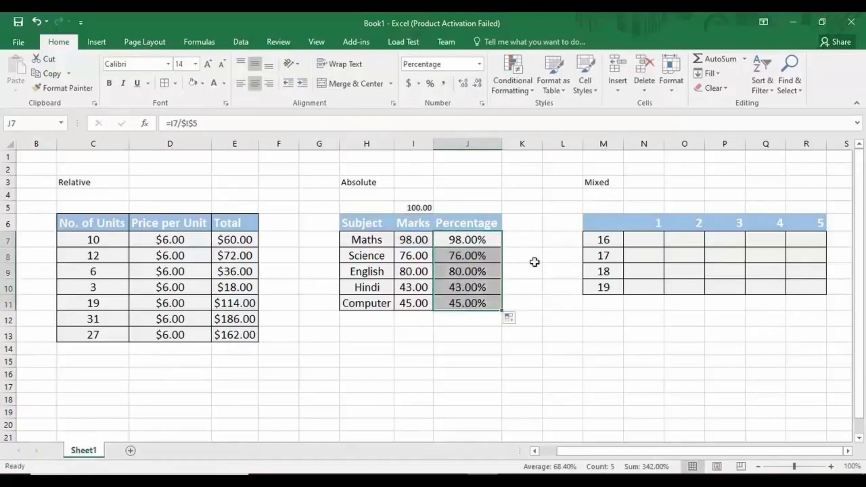
Examine the copied Percentage formulas in J8 to J10 alongside the marks they refer to in column I
left_click(474, 254)
left_click(482, 270)
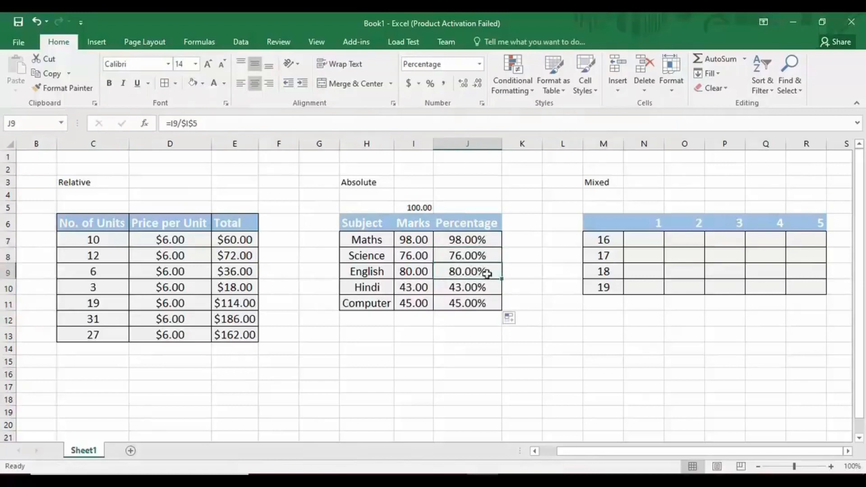
left_click(476, 256)
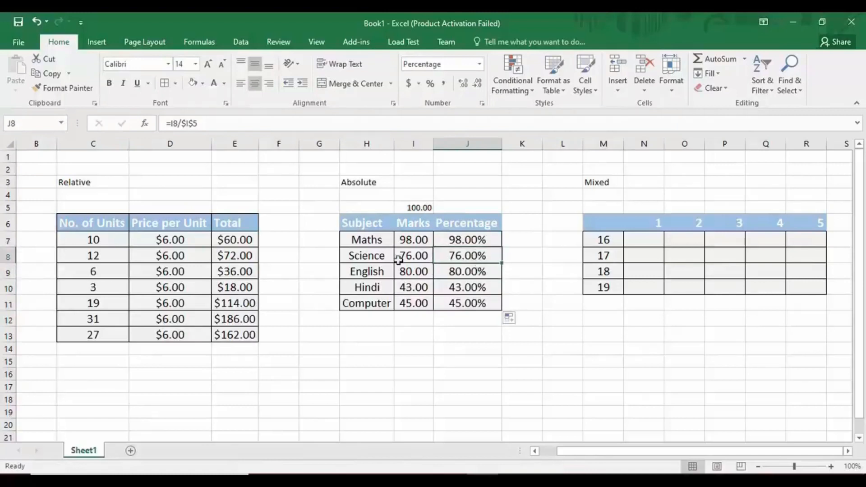
left_click(394, 258)
left_click(436, 276)
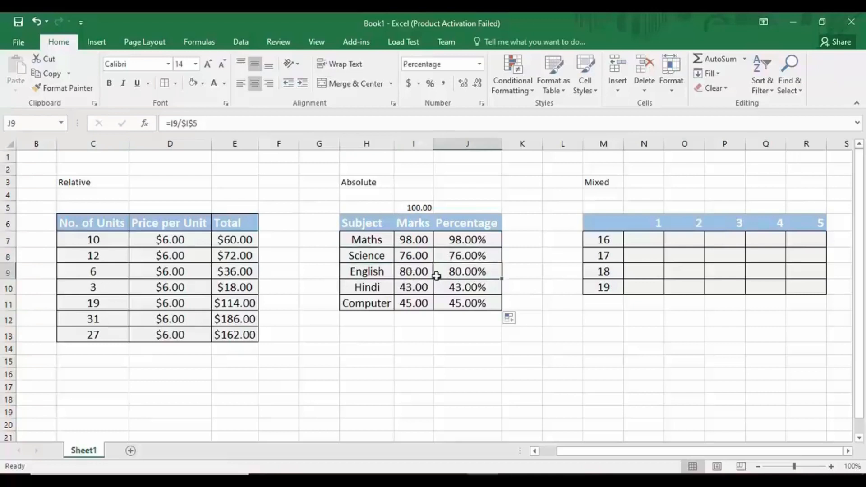
left_click(423, 275)
left_click(455, 289)
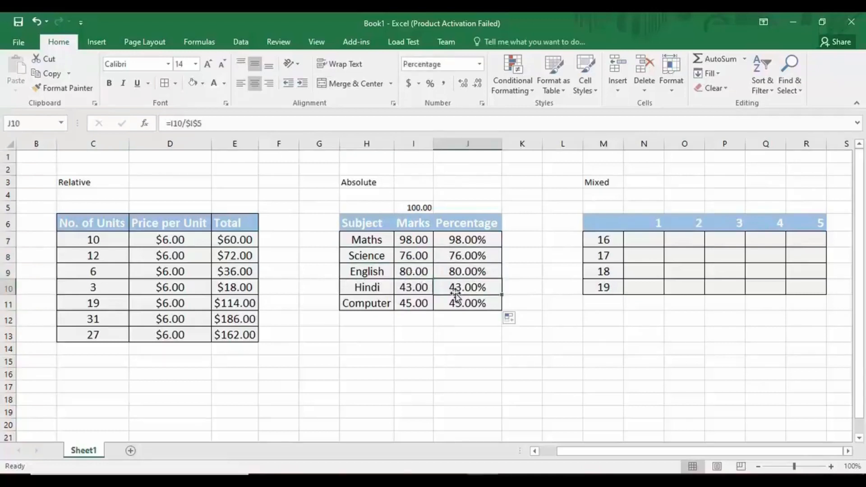
left_click(423, 288)
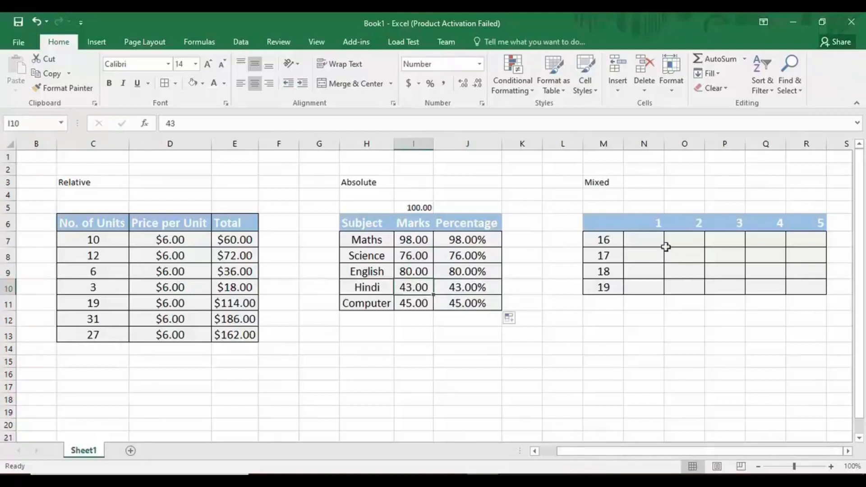
Examine the Mixed table's header numbers 1 to 5, its row numbers 16 to 19 and the empty cells from N7 to R10
left_click(652, 246)
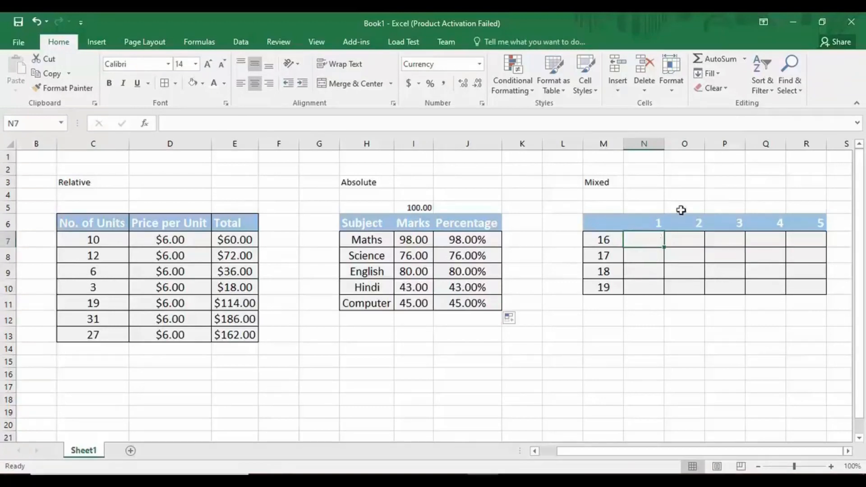
left_click(654, 222)
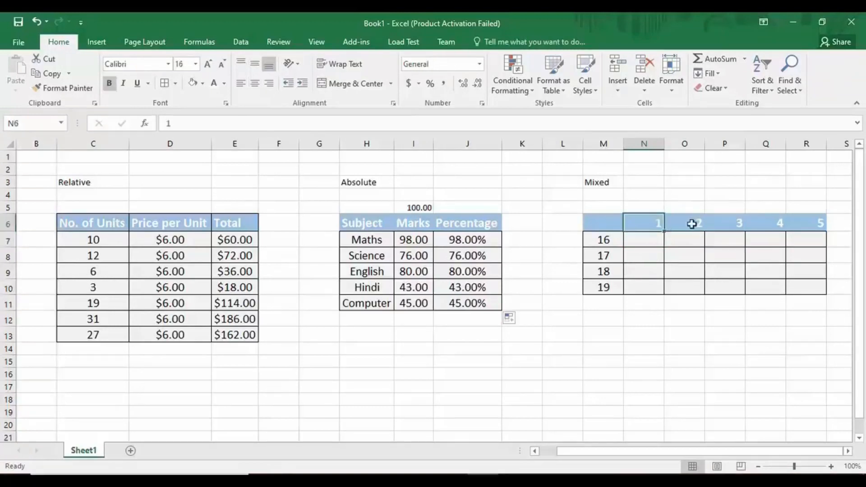
left_click(690, 225)
left_click(726, 226)
left_click(778, 226)
left_click(814, 226)
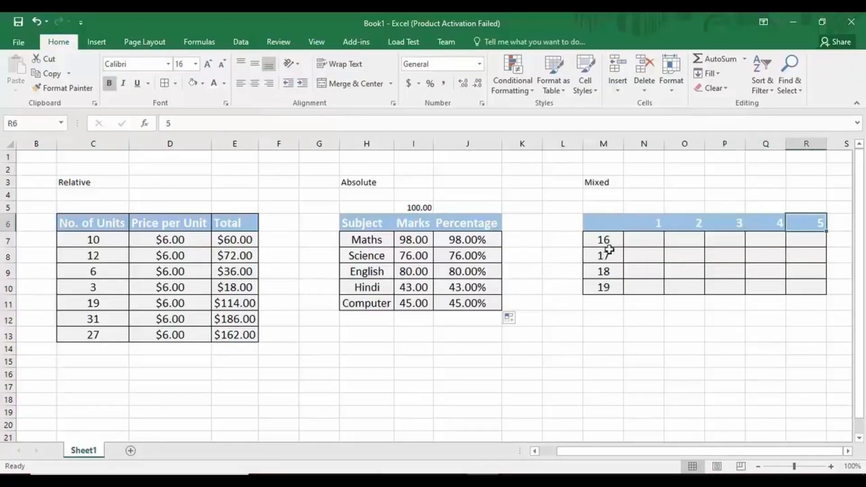
left_click(612, 244)
left_click(606, 256)
left_click(606, 271)
left_click(608, 288)
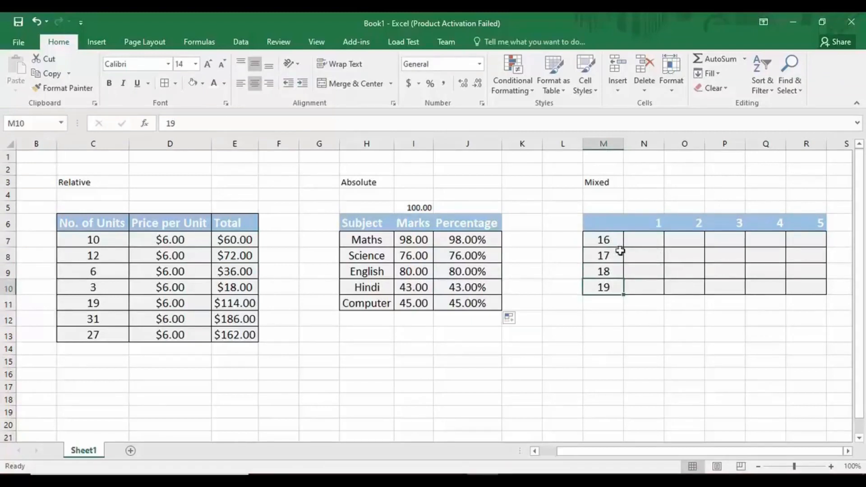
left_click(647, 244)
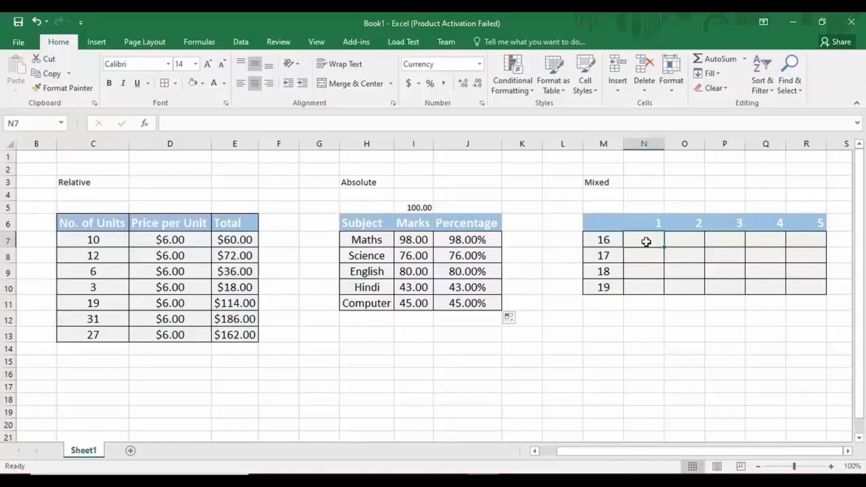
left_click(817, 294)
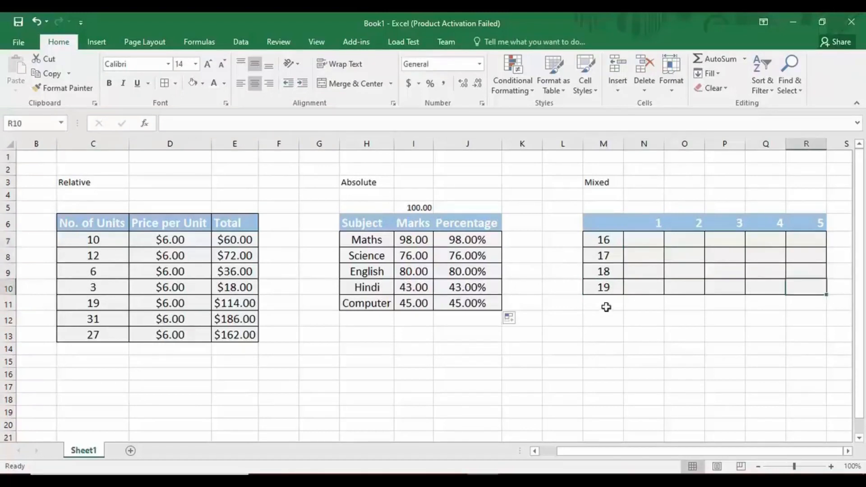
Enter the formula =M7*N6 in cell N7 of the Mixed table to multiply the row number by the header number
left_click(655, 246)
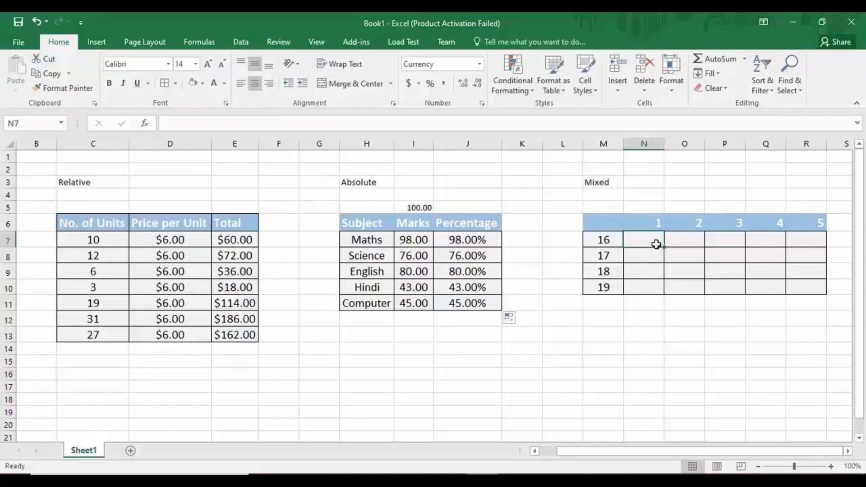
type("=")
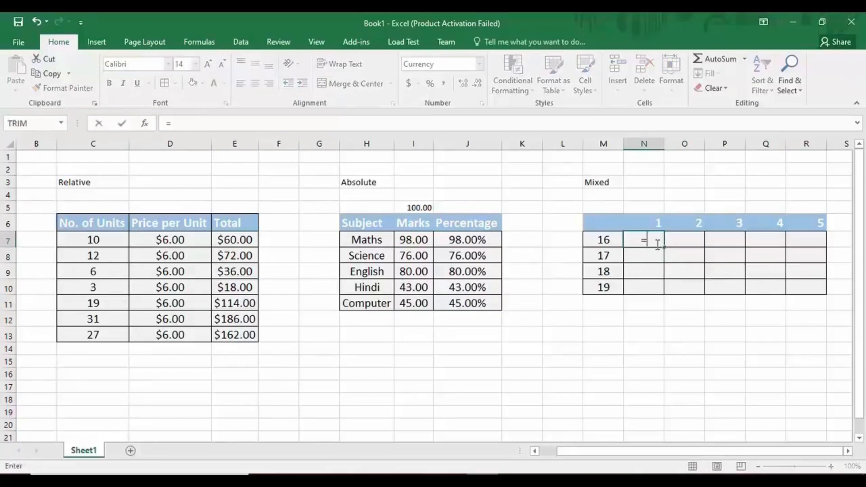
left_click(594, 241)
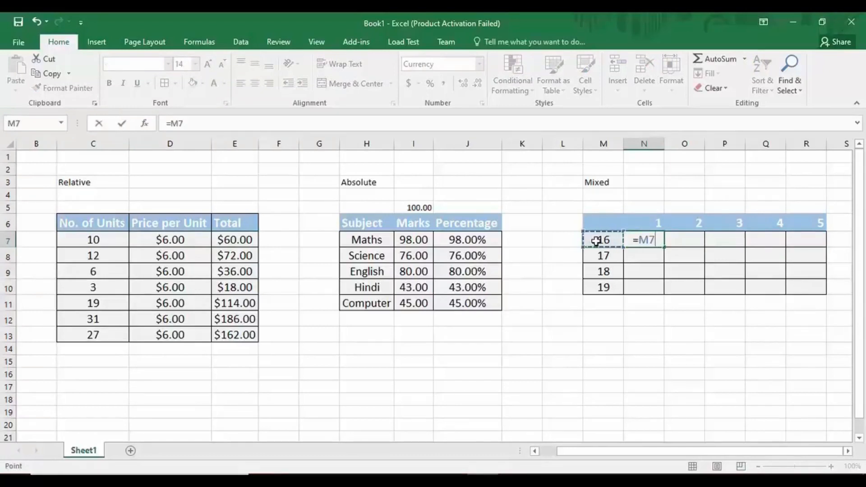
type("*")
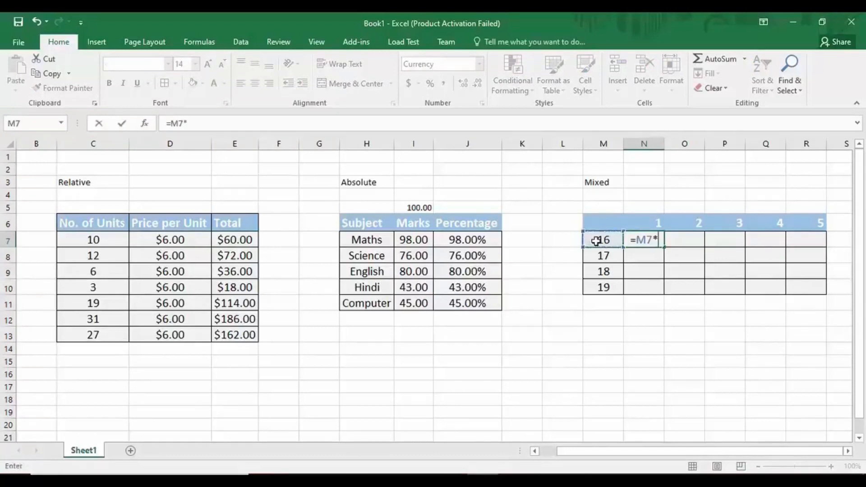
left_click(656, 225)
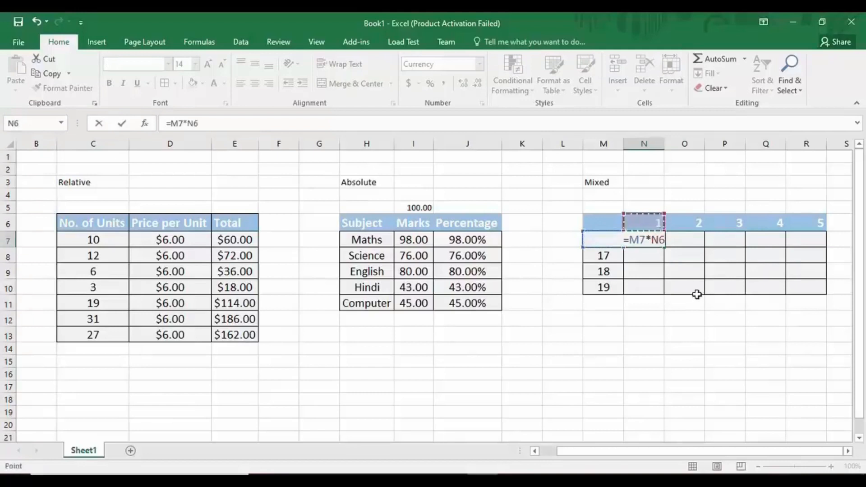
key("Return")
Set the number format of the Mixed table's cells N7 to R10 to Number
left_click(658, 240)
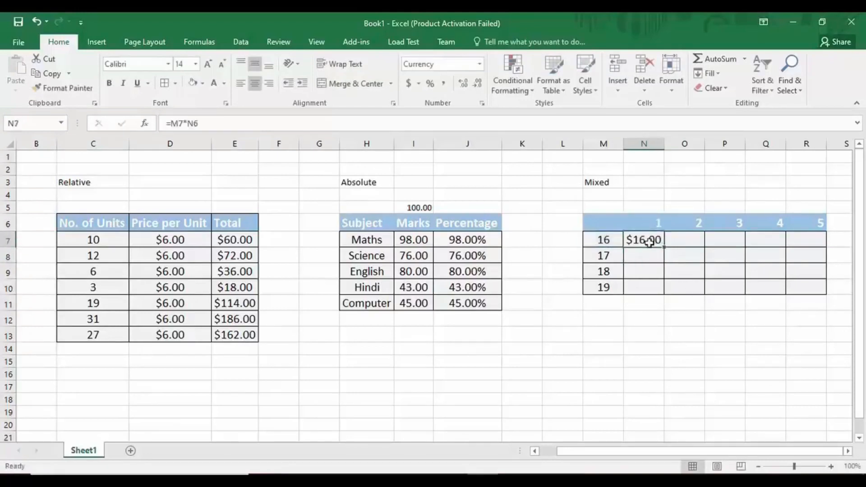
mouse_move(636, 239)
left_mouse_down()
mouse_move(809, 296)
mouse_move(816, 286)
left_mouse_up()
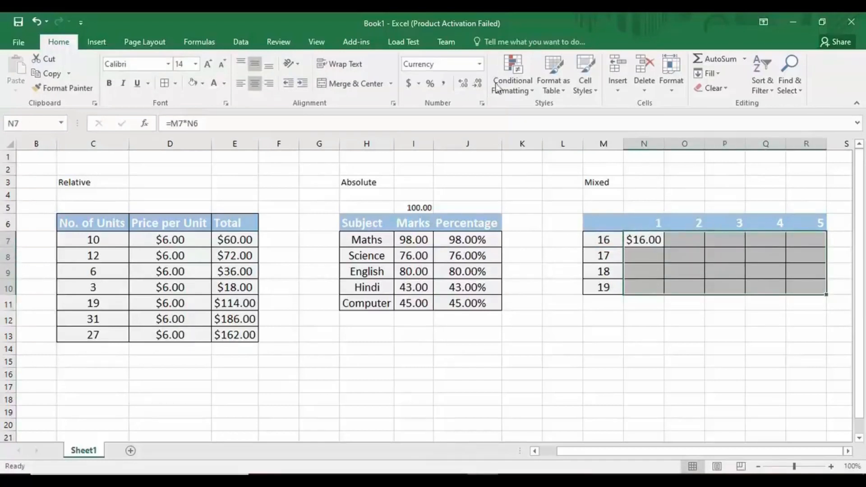
left_click(481, 64)
left_click(454, 116)
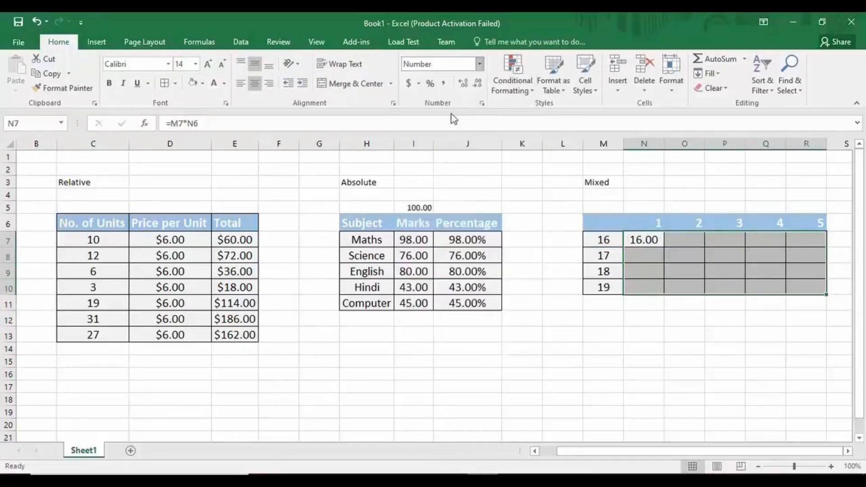
left_click(606, 240)
Copy the formula in N7 down through N10 and autofit the width of column N to its contents
left_click(658, 242)
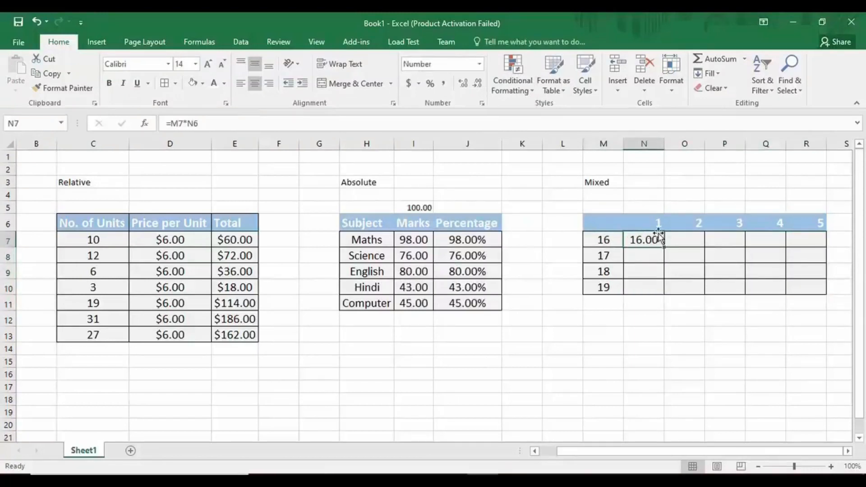
left_click_drag(665, 247, 667, 293)
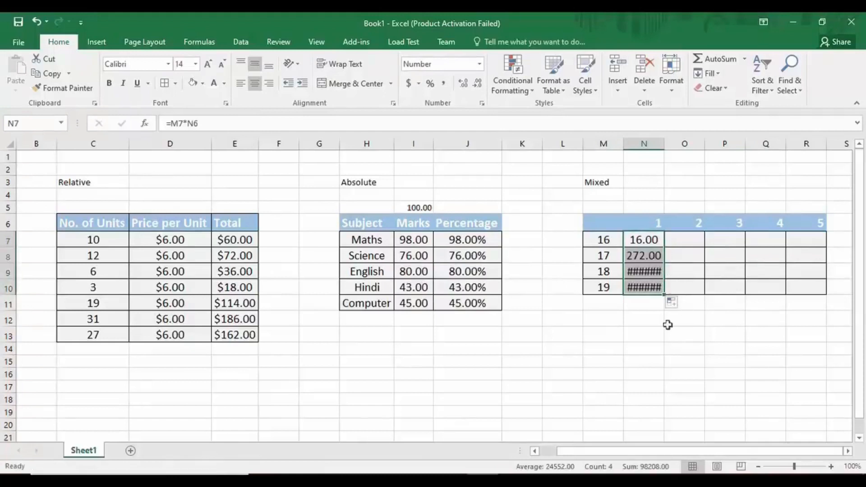
left_click(655, 142)
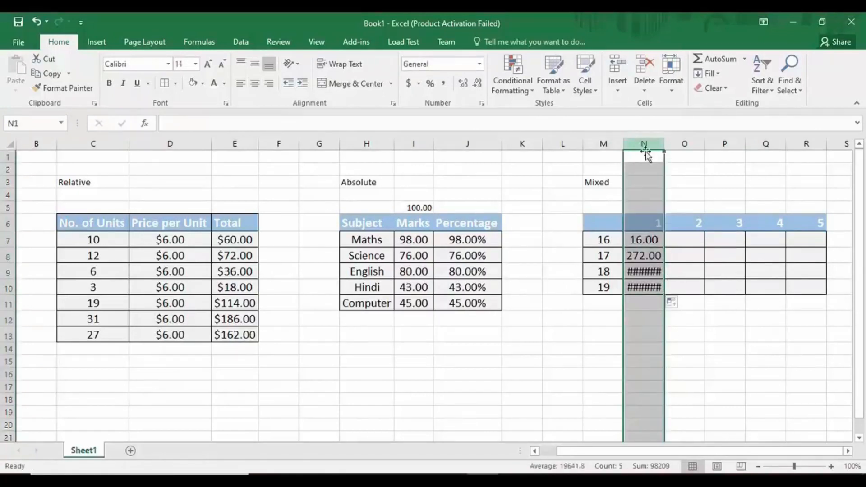
double_click(663, 142)
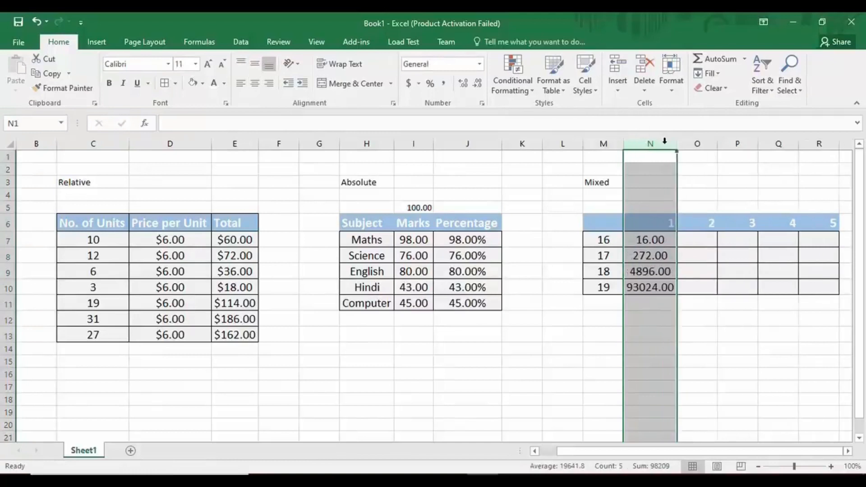
left_click(695, 194)
Examine the formulas in N7 and N8 against the row numbers in column M and the header numbers in row 6
left_click(664, 267)
left_click(664, 261)
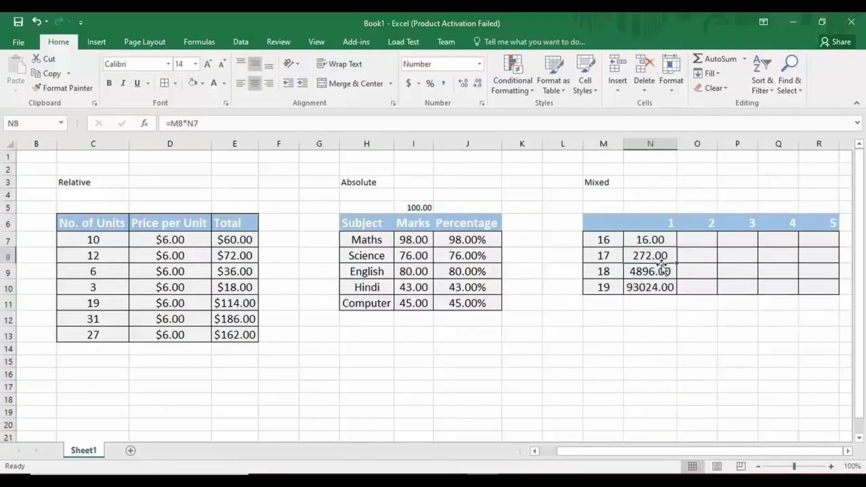
left_click(659, 240)
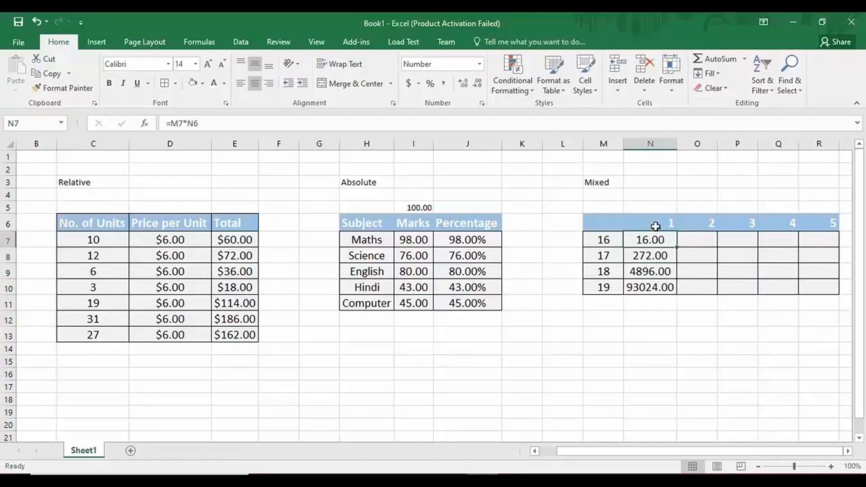
left_click(659, 256)
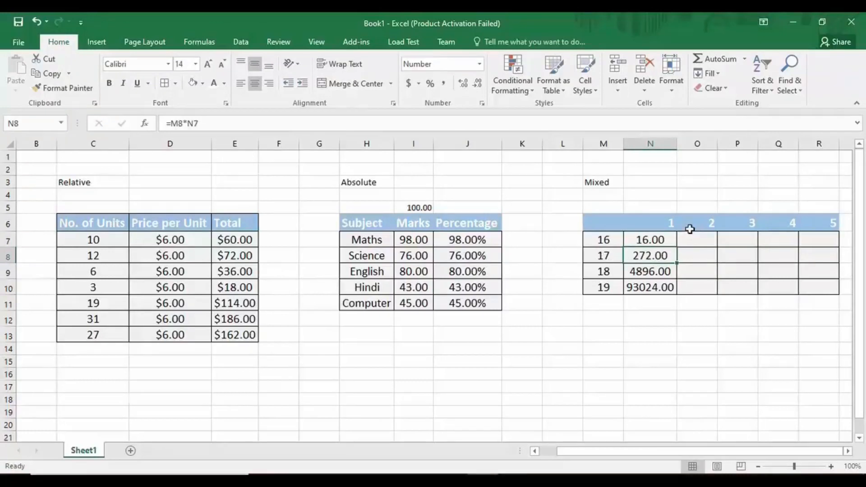
left_click(662, 241)
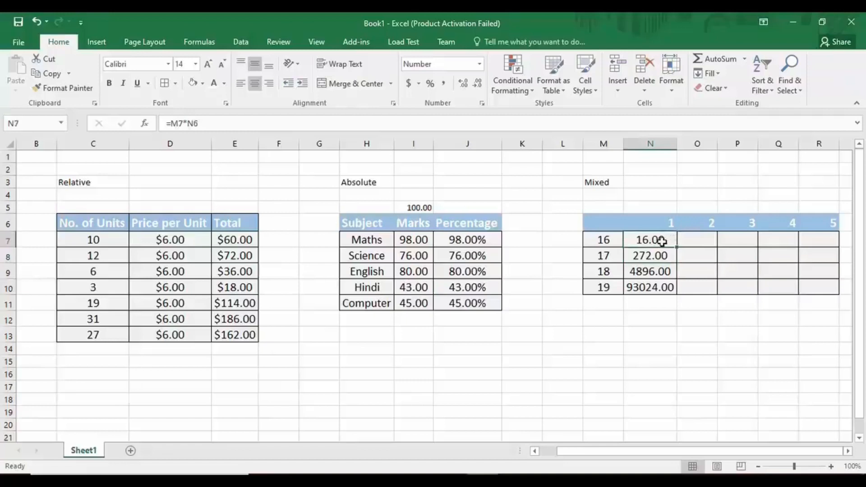
left_click(609, 251)
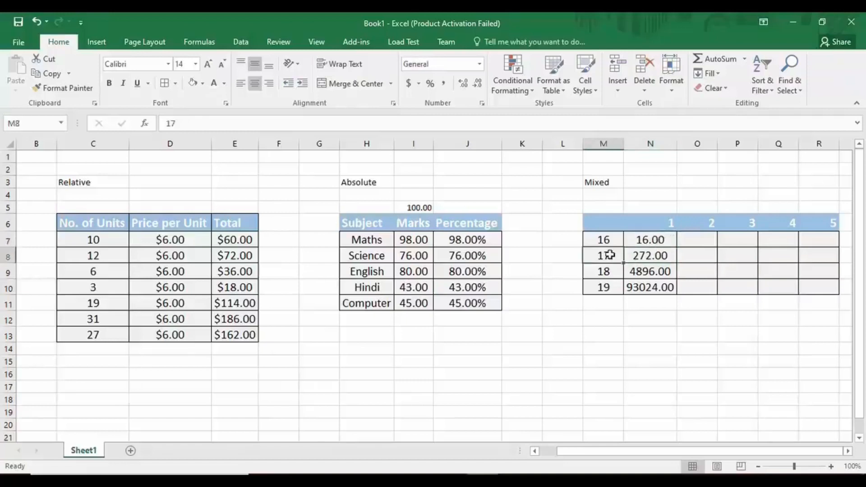
left_click(654, 244)
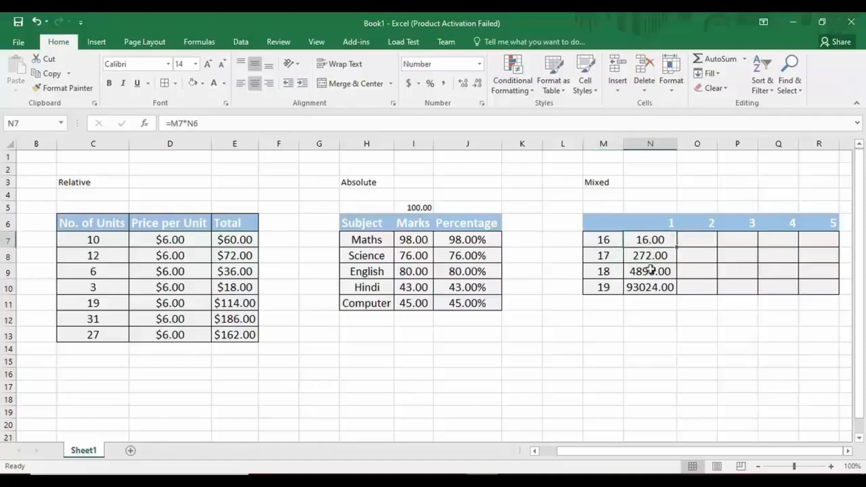
left_click(605, 255)
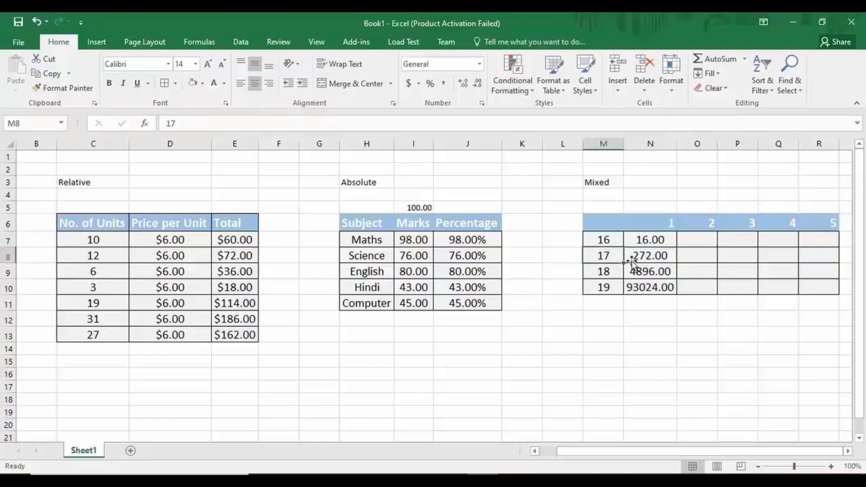
left_click(661, 229)
left_click(662, 238)
left_click(657, 256)
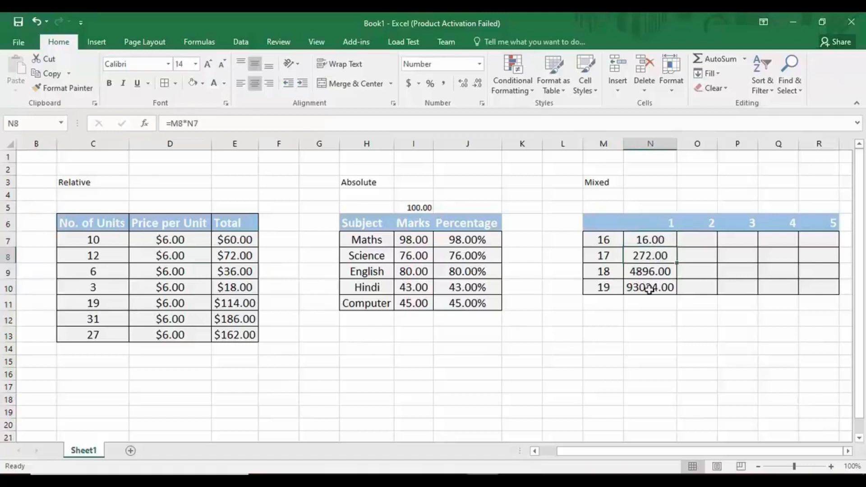
left_click(650, 143)
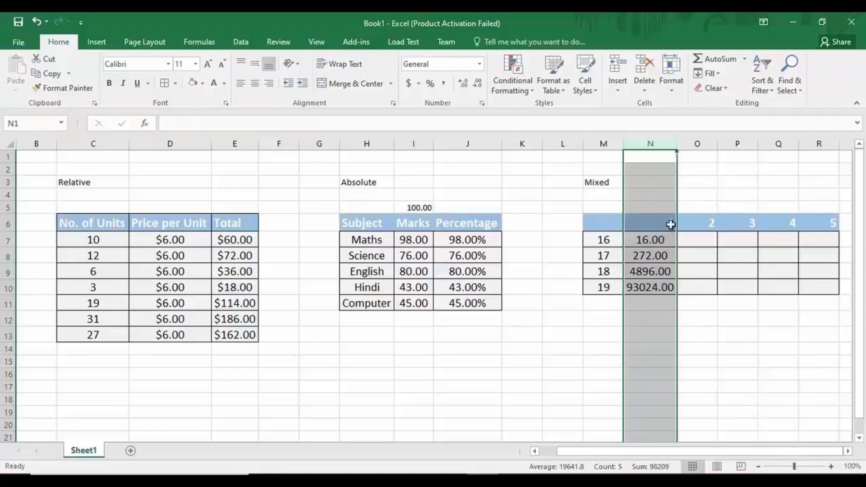
left_click(690, 144)
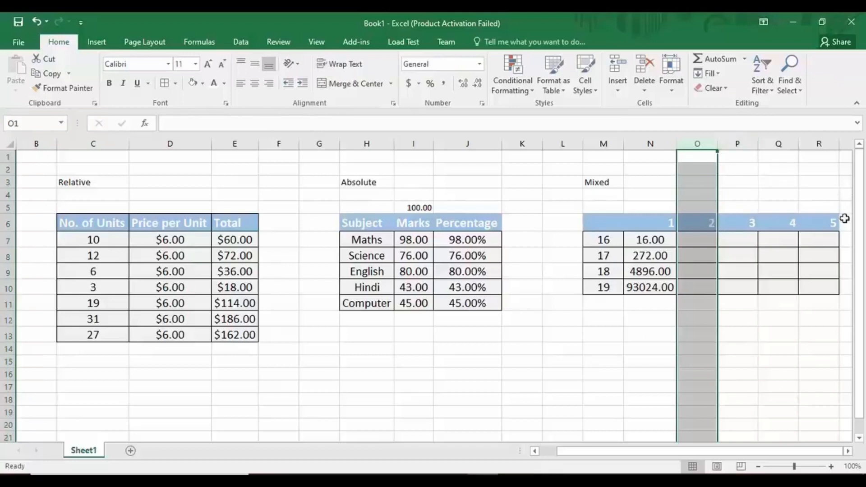
left_click(655, 246)
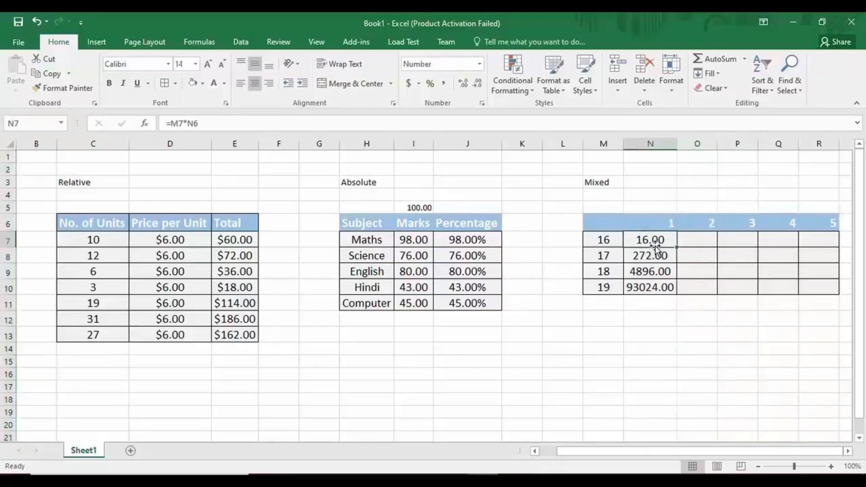
type("=")
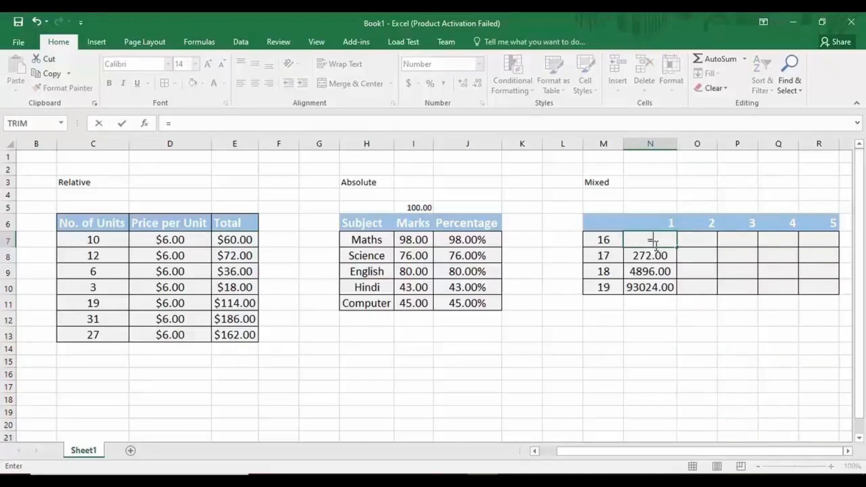
type("M")
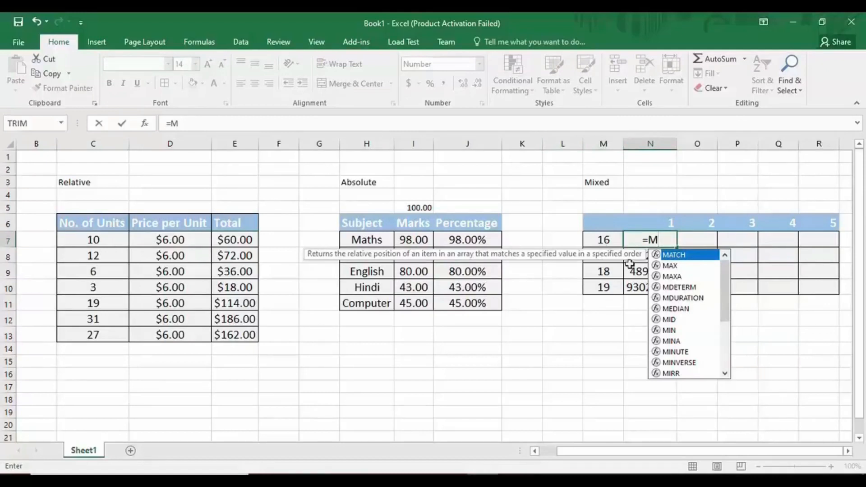
key("Left")
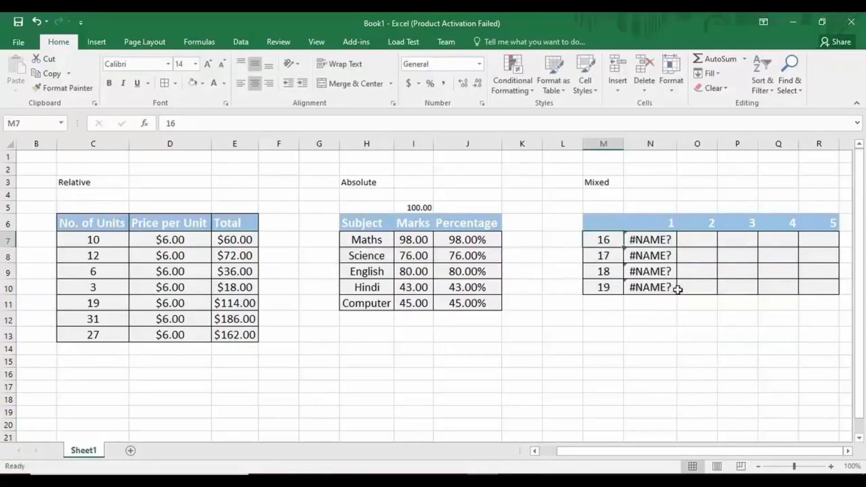
Enter the mixed-reference formula =$M7*N$6 in cell N7, locking column M and row 6
left_click(656, 240)
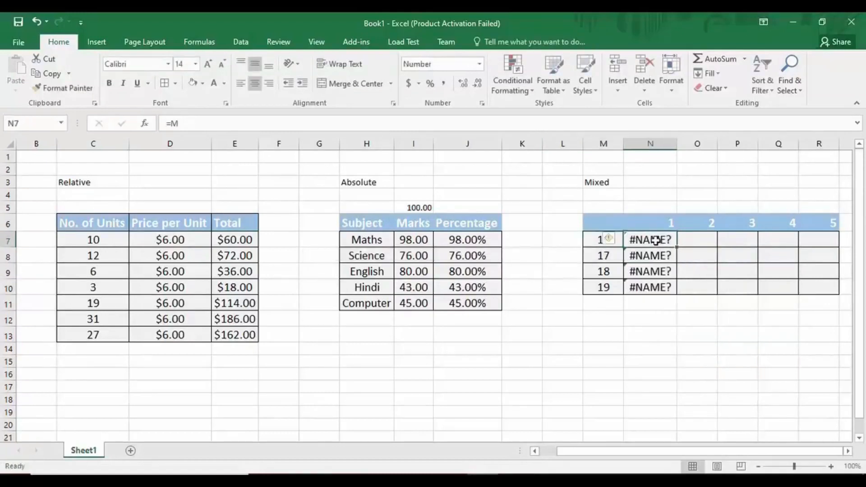
type("=$M")
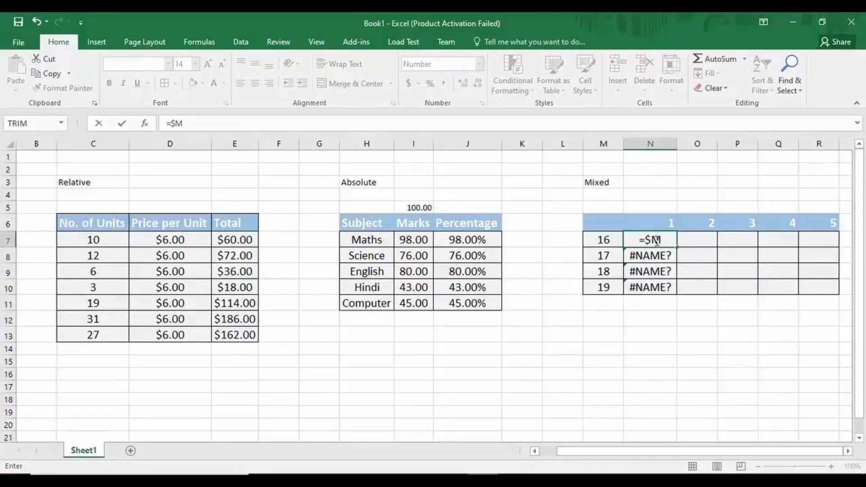
type("7*")
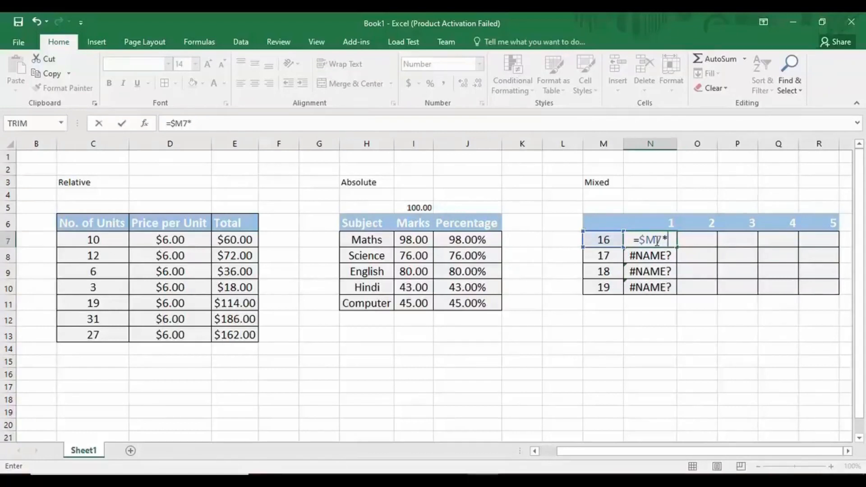
type("N")
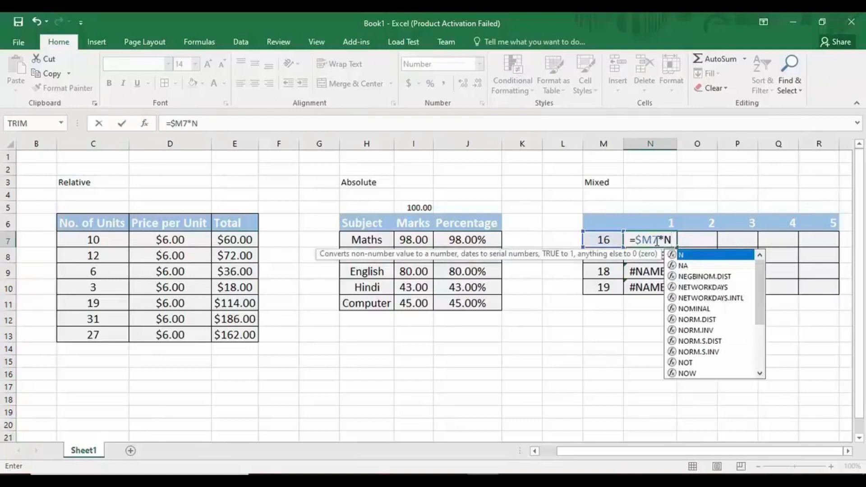
type("$")
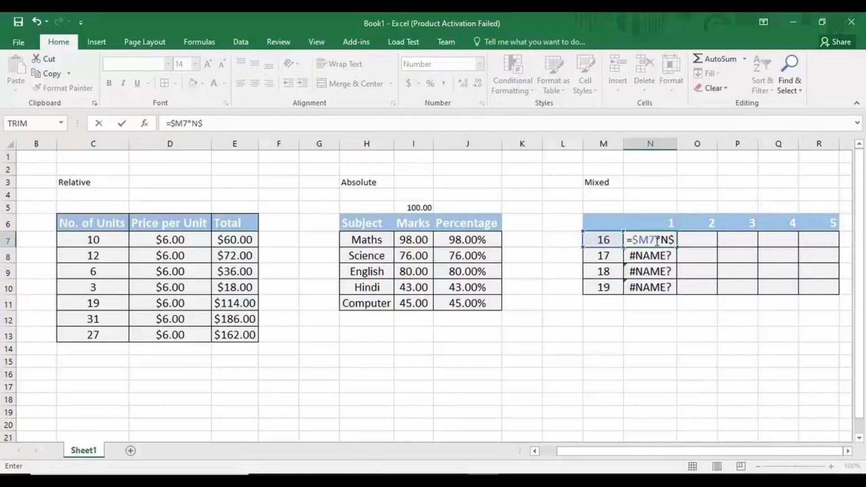
type("6")
key("Return")
Copy the mixed-reference formula from N7 down through N10 and across row 7 through R7
left_click(662, 240)
left_click_drag(678, 249, 679, 293)
left_click(659, 325)
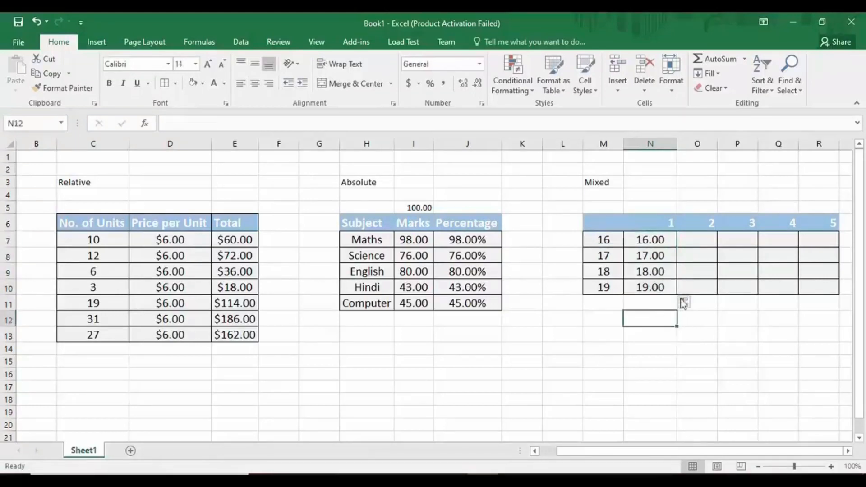
left_click(672, 242)
left_click_drag(678, 247, 835, 292)
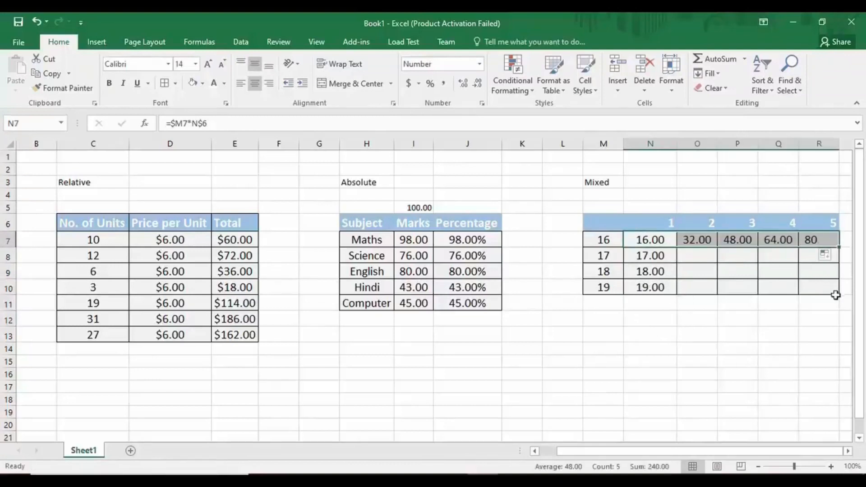
Examine the copied formulas in O7 and P7 to see which parts of the references change across the row
left_click(699, 334)
left_click(693, 238)
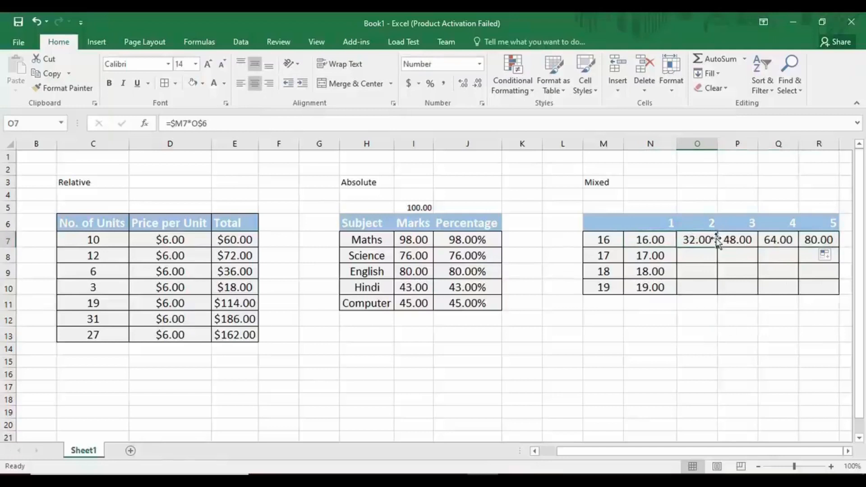
left_click(749, 239)
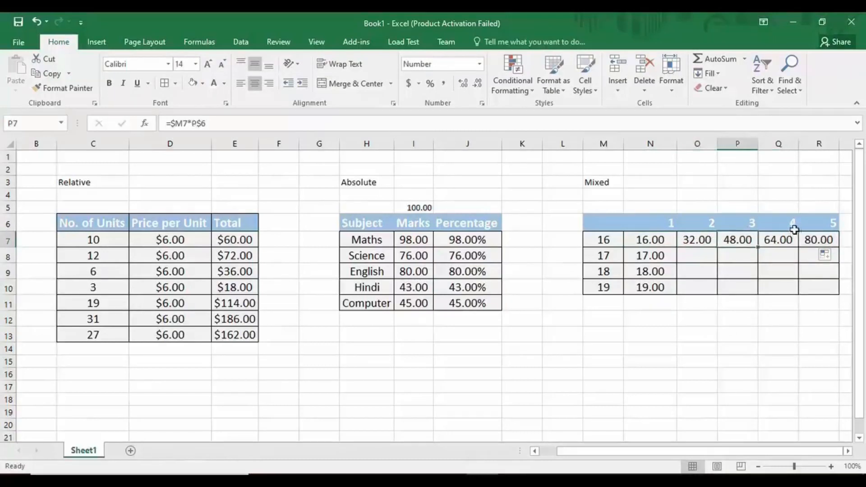
Check the formulas in Q7 and R7, and copy the mixed-reference formula from N8 across row 8 through R8
left_click(780, 242)
left_click(827, 238)
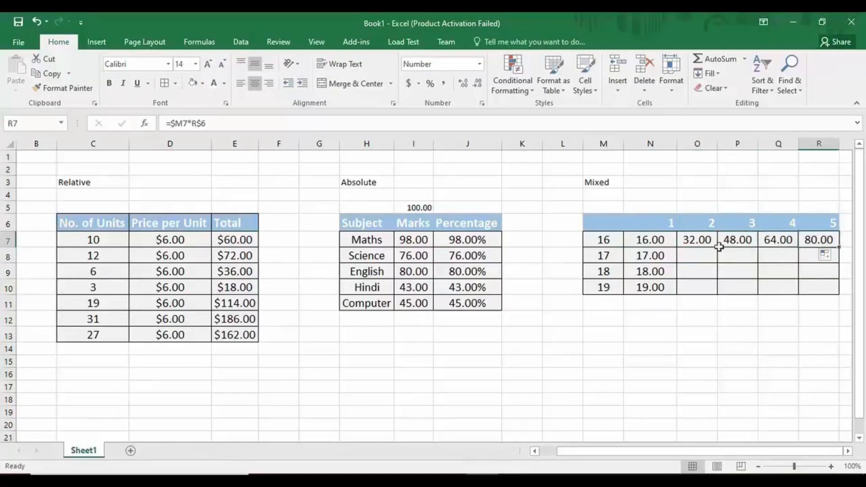
left_click(657, 256)
left_click_drag(677, 263, 829, 270)
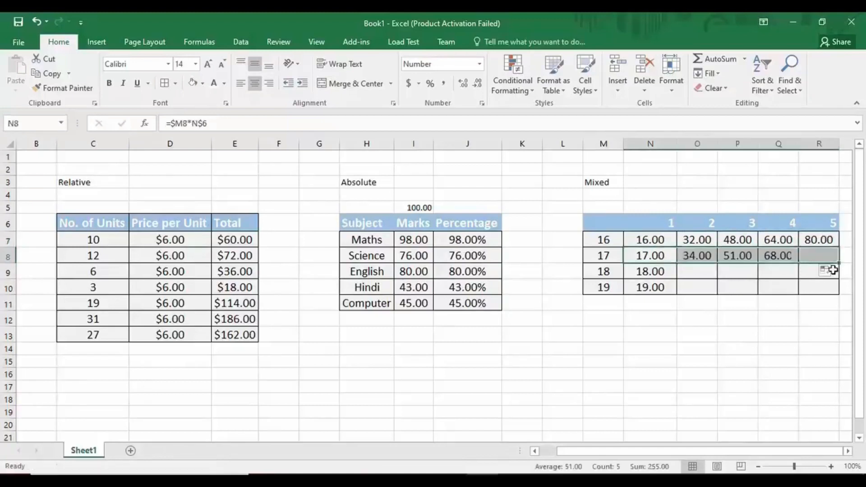
Copy the mixed-reference formulas from N9 and N10 across their rows through column R
left_click(689, 274)
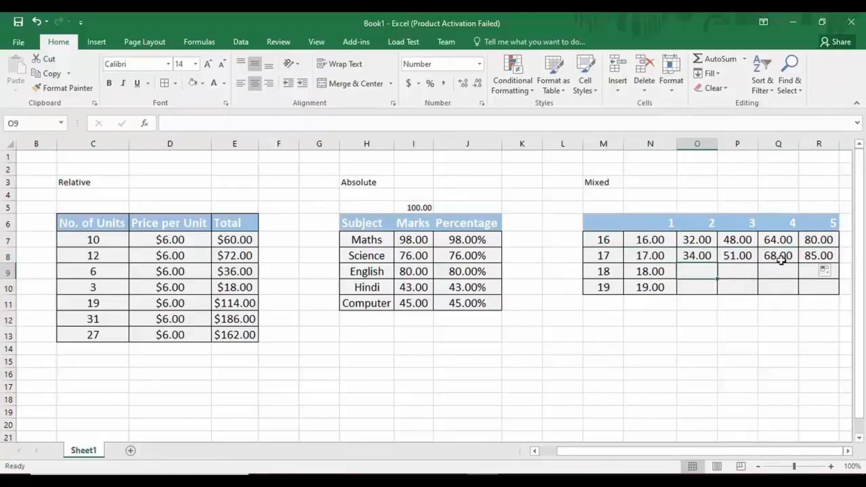
left_click_drag(718, 279, 842, 279)
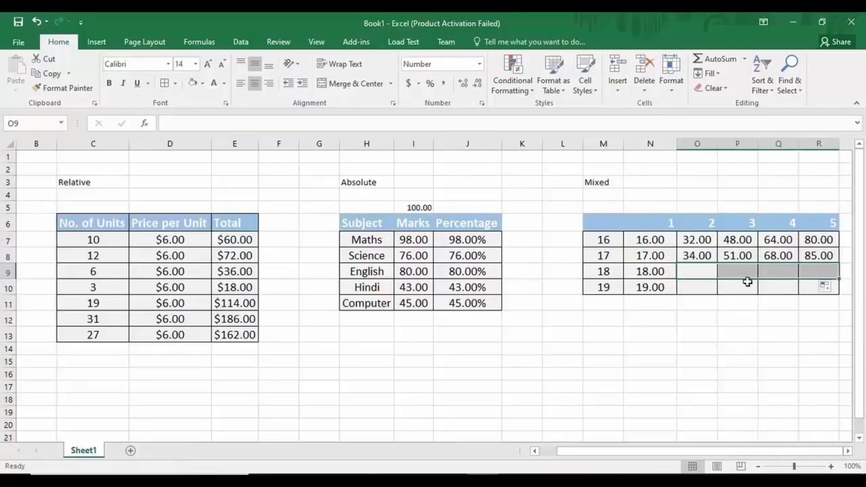
left_click(670, 271)
left_click_drag(678, 280, 832, 278)
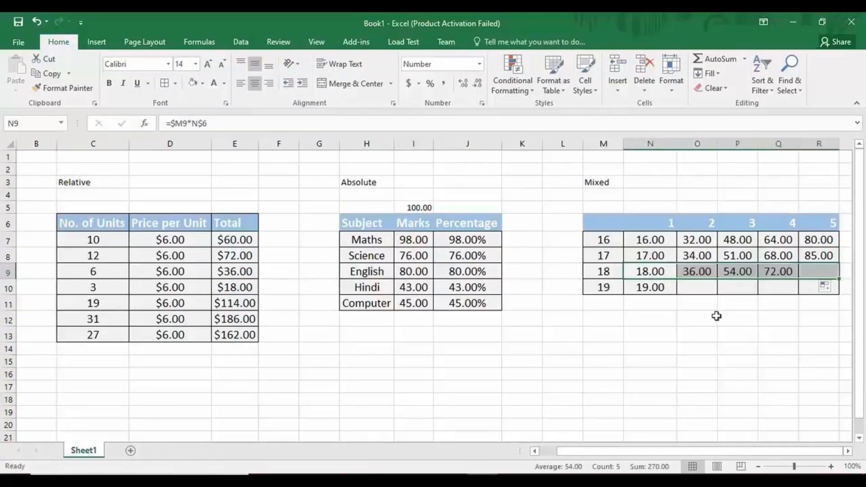
left_click(697, 291)
left_click(662, 287)
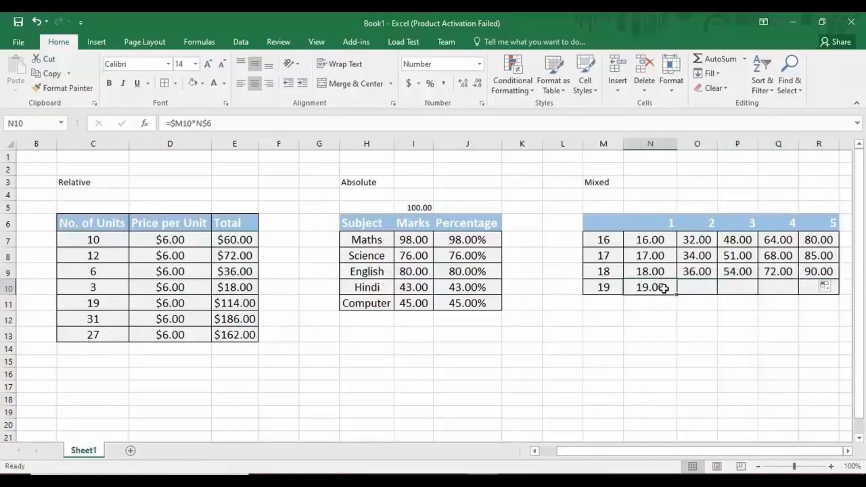
left_click_drag(676, 294, 831, 296)
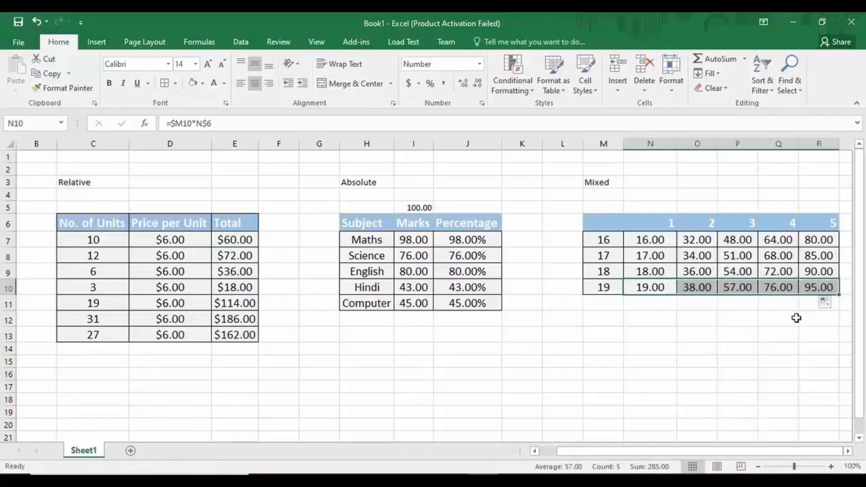
left_click(795, 317)
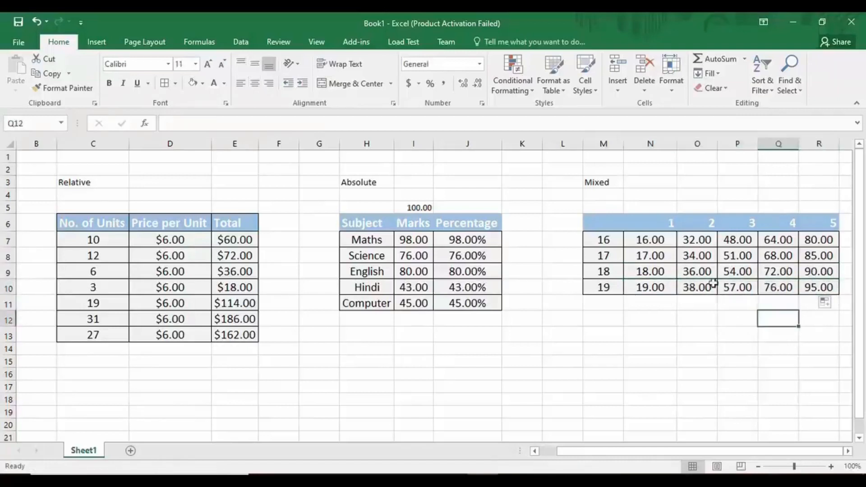
Examine the formula =$M7*N$6 in N7, highlighting the $M part that locks the column
left_click(646, 242)
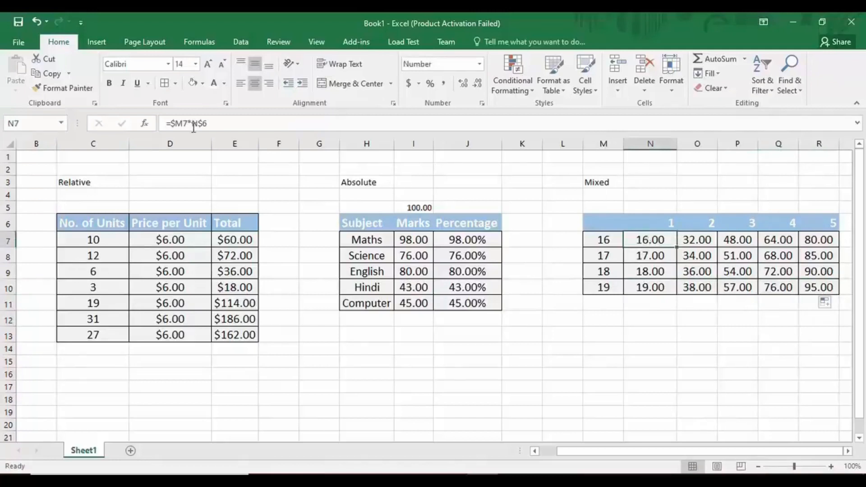
left_click(208, 123)
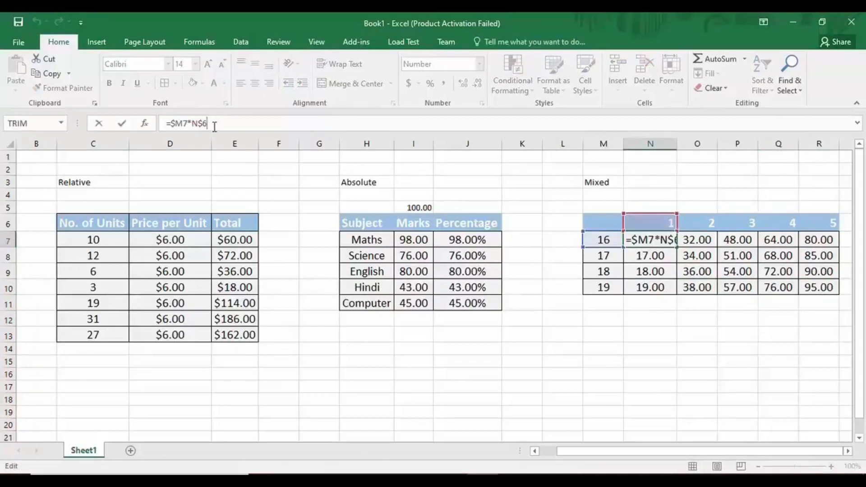
mouse_move(171, 124)
left_mouse_down()
mouse_move(184, 123)
mouse_move(175, 123)
left_mouse_up()
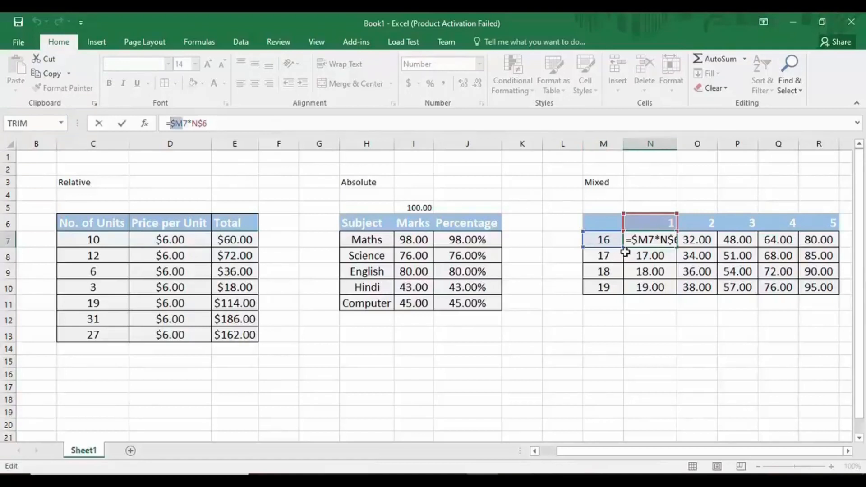
left_click(612, 255)
left_click(610, 287)
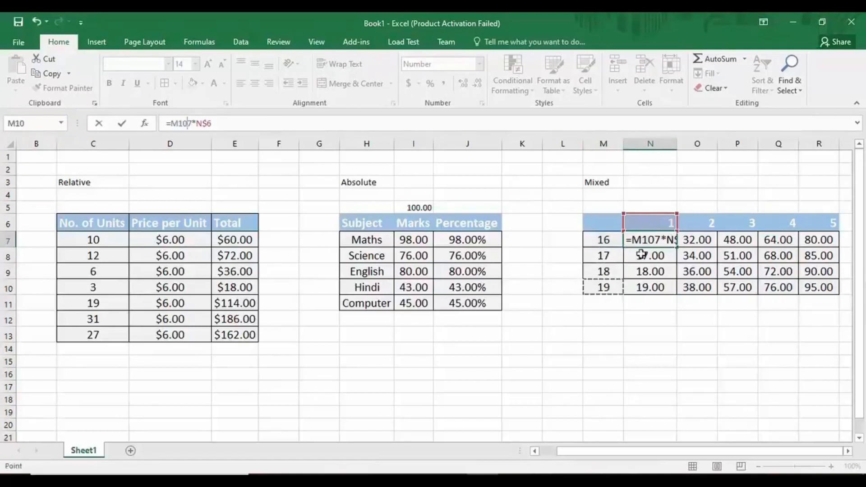
left_click(637, 240)
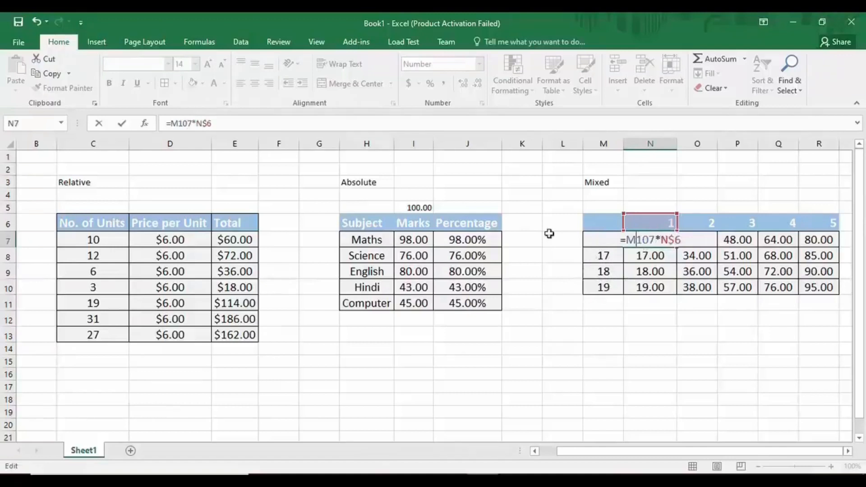
left_click(215, 126)
left_click(8, 223)
left_click(257, 125)
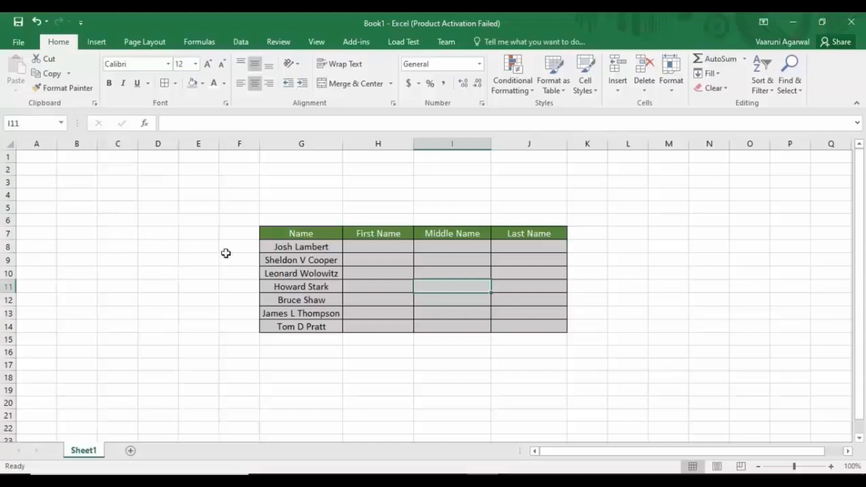
Examine the full names in the Name column against the First Name, Middle Name and Last Name headers
left_click(294, 234)
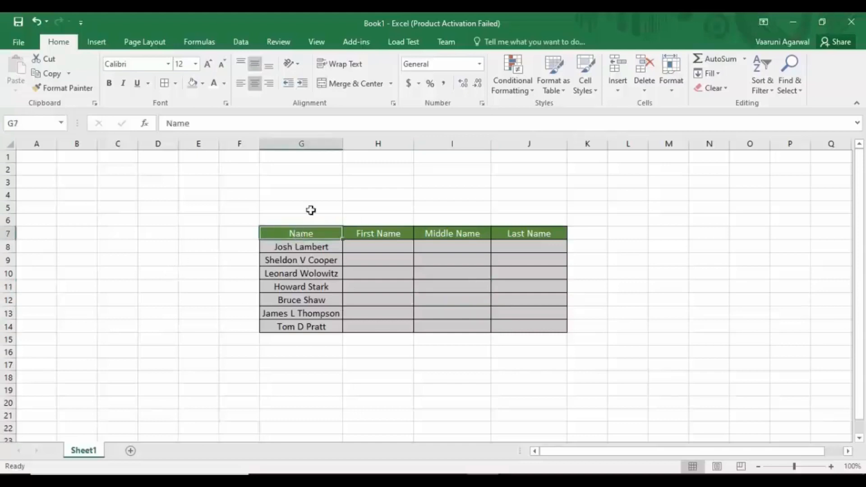
left_click(326, 256)
left_click(329, 273)
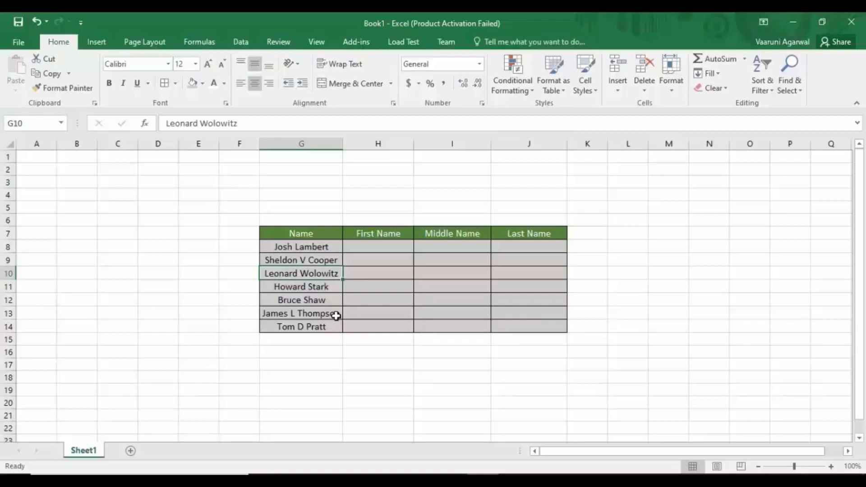
left_click(326, 259)
left_click(306, 274)
Enter the sample text "Apple%Ball Cat" in cell L8 and fit column L's width to it
left_click(631, 246)
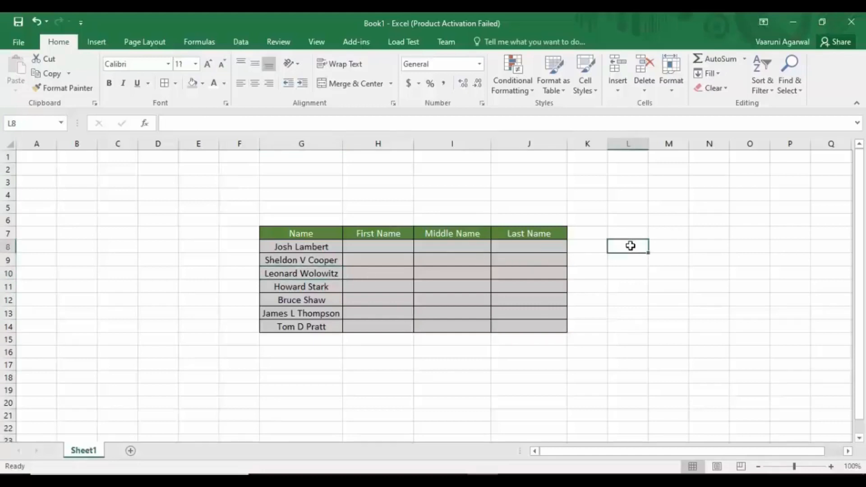
type("Apple")
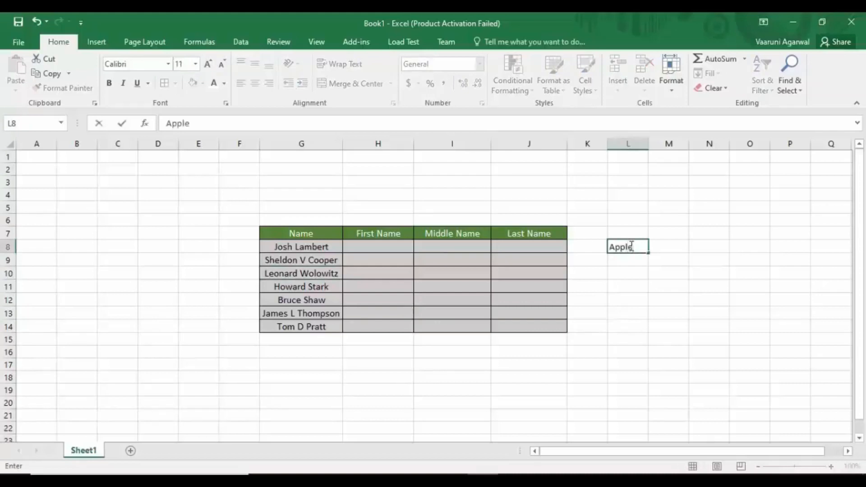
type("%Ball")
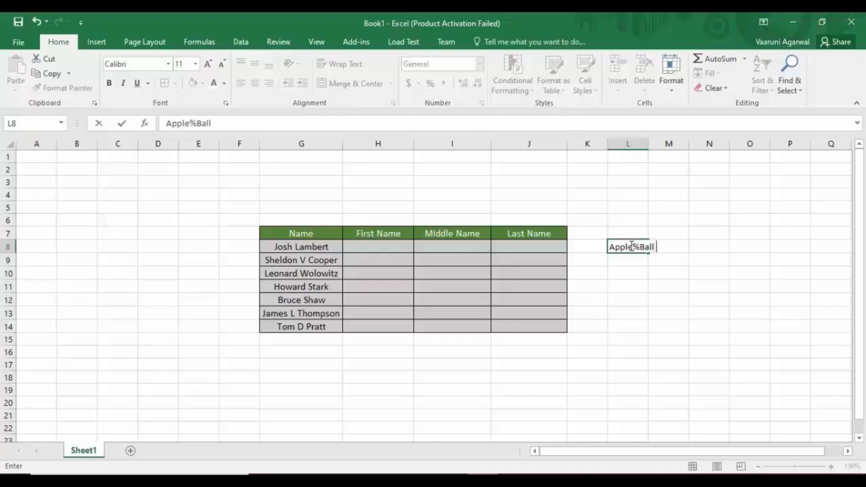
type(" Cat")
left_click(646, 143)
double_click(648, 144)
left_click(670, 181)
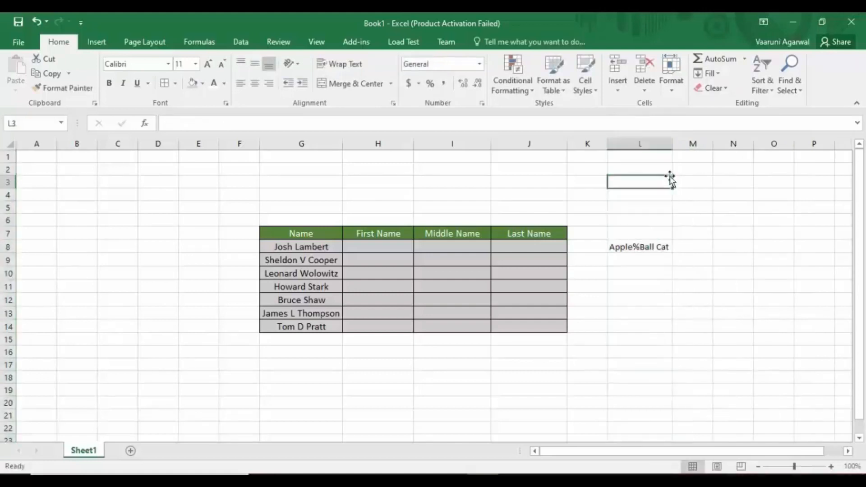
left_click(658, 248)
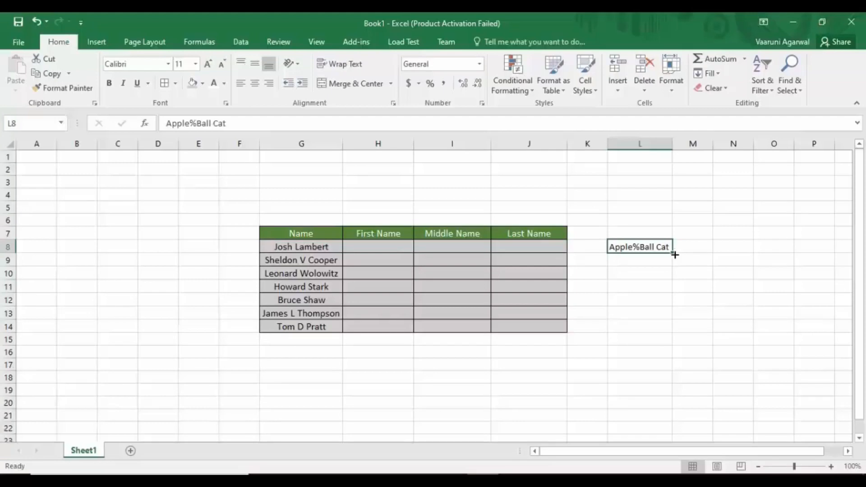
left_click(661, 314)
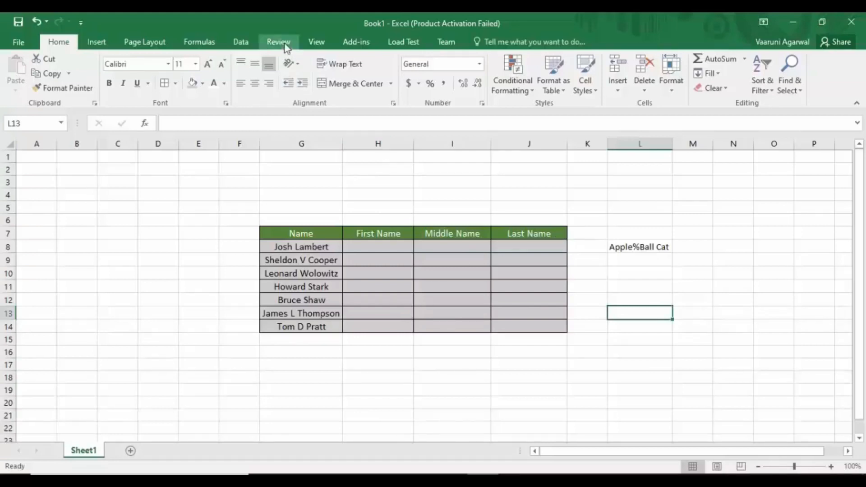
Start a Text to Columns conversion of the names in G8:G14, treating the data as Delimited
left_click(241, 42)
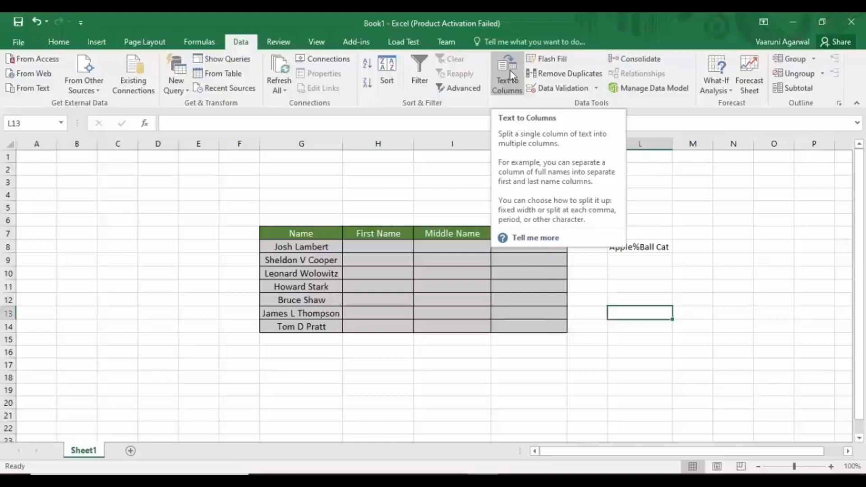
left_click_drag(300, 247, 300, 326)
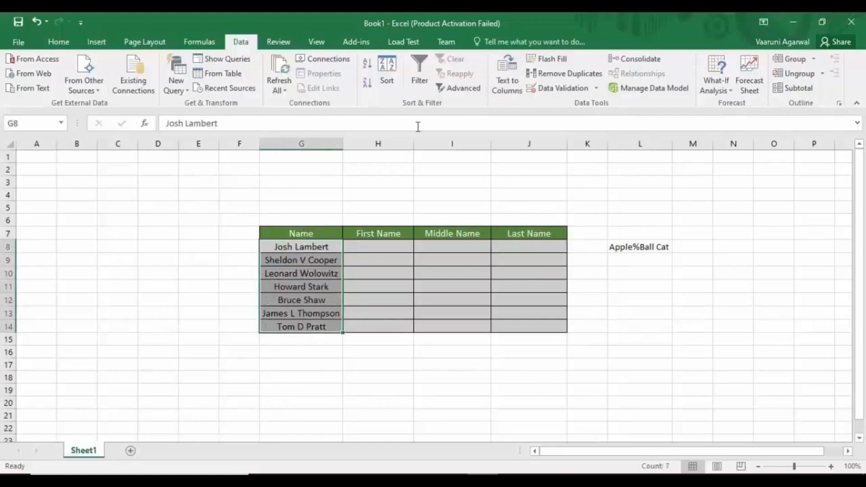
left_click(516, 74)
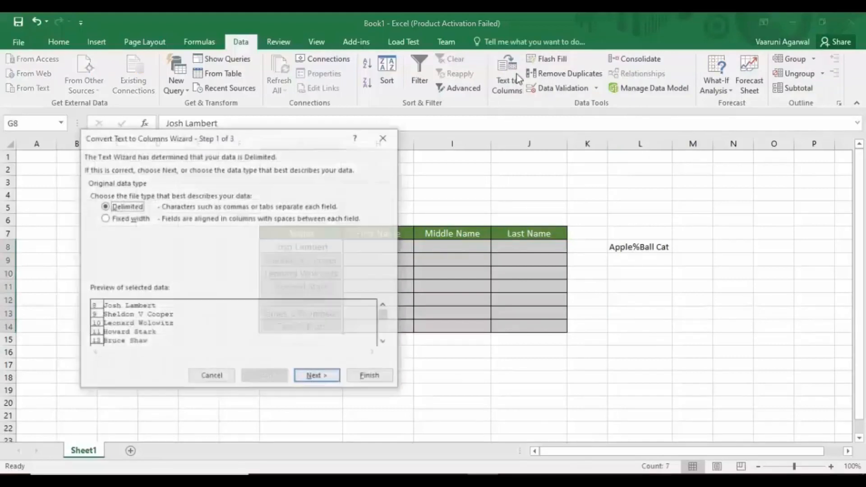
left_click_drag(252, 142, 605, 118)
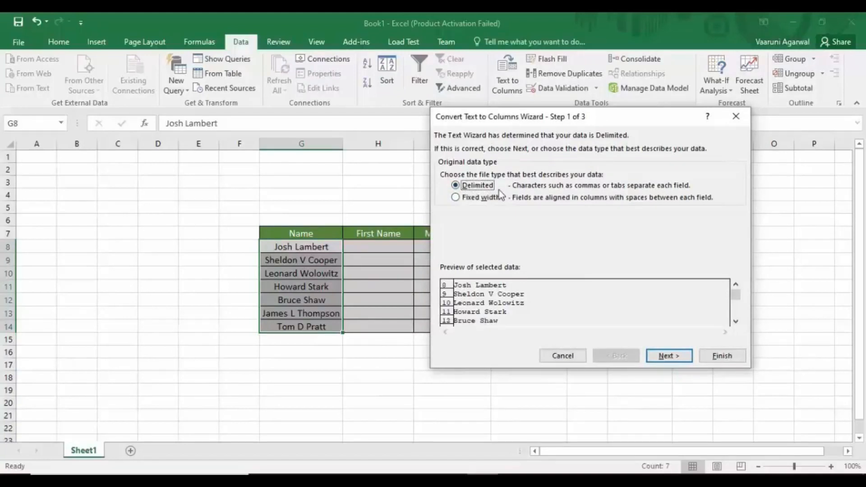
left_click(685, 361)
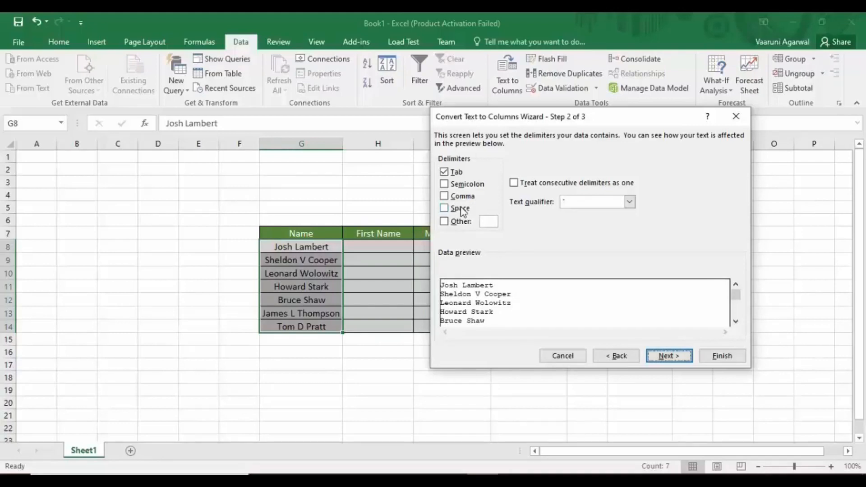
Set Space as the only delimiter for splitting the names, turning off Tab, and continue to the column format settings
left_click(445, 208)
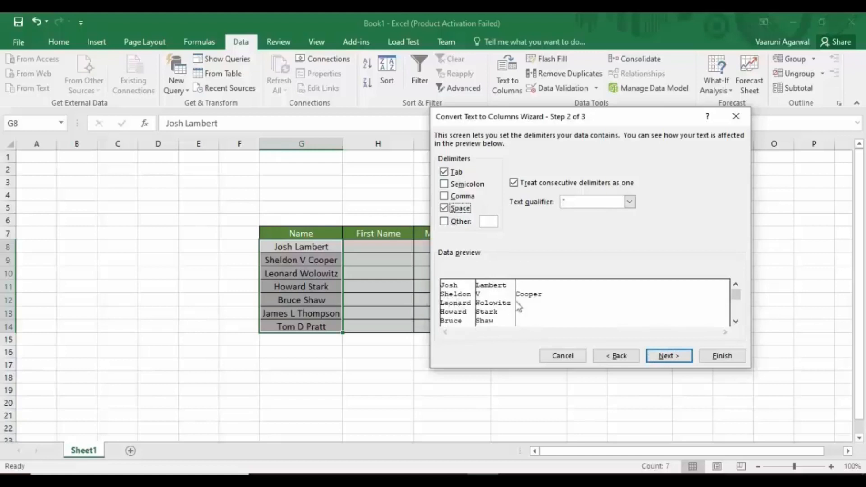
left_click(444, 209)
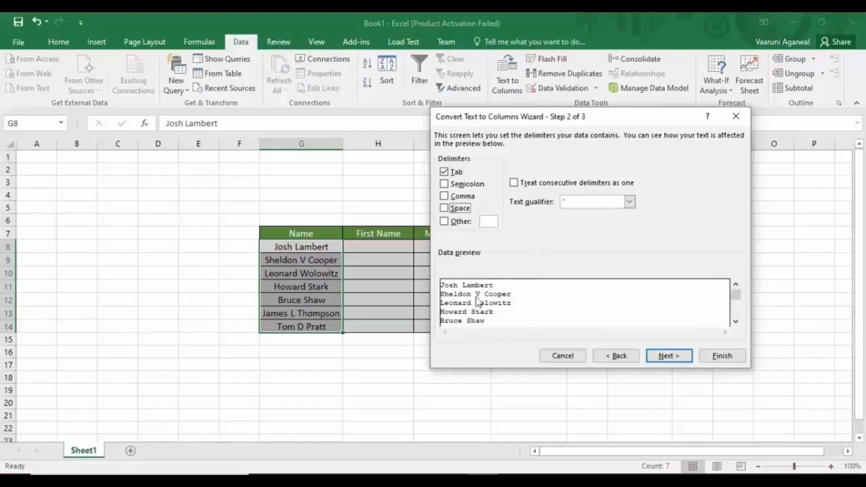
left_click(445, 209)
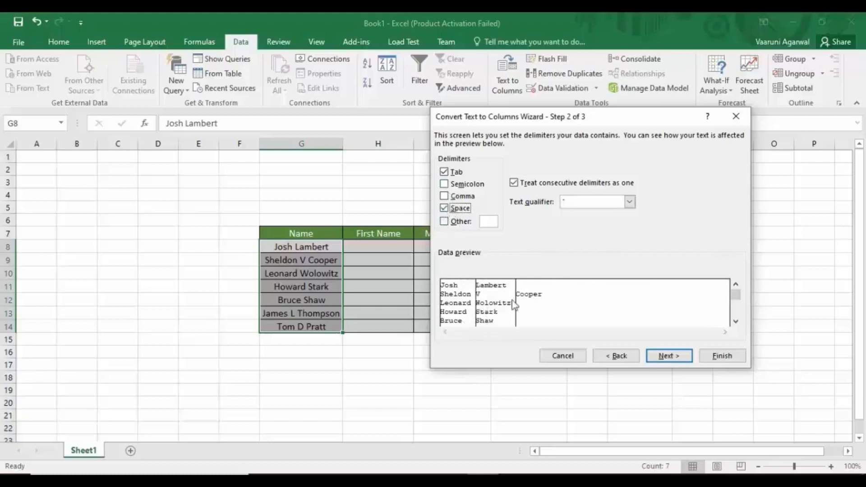
left_click(444, 173)
left_click(677, 356)
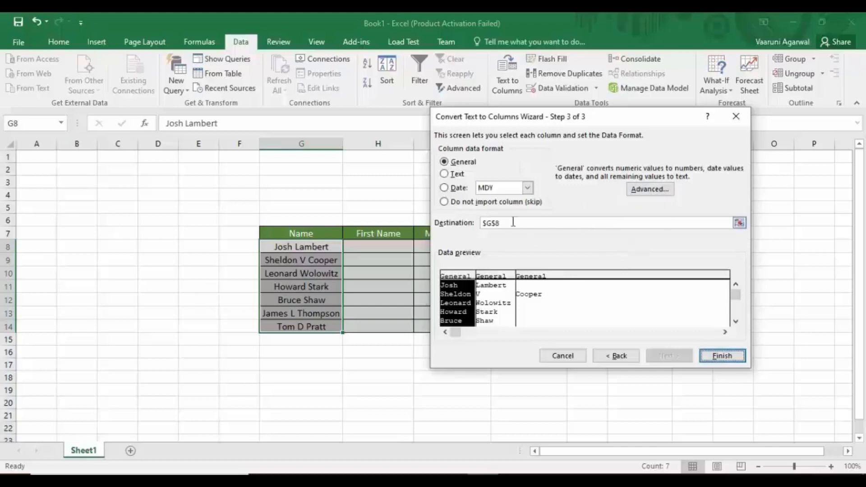
Set the destination of the split names to cell H8 and finish the conversion, agreeing to replace existing data
left_click(739, 223)
left_click(379, 247)
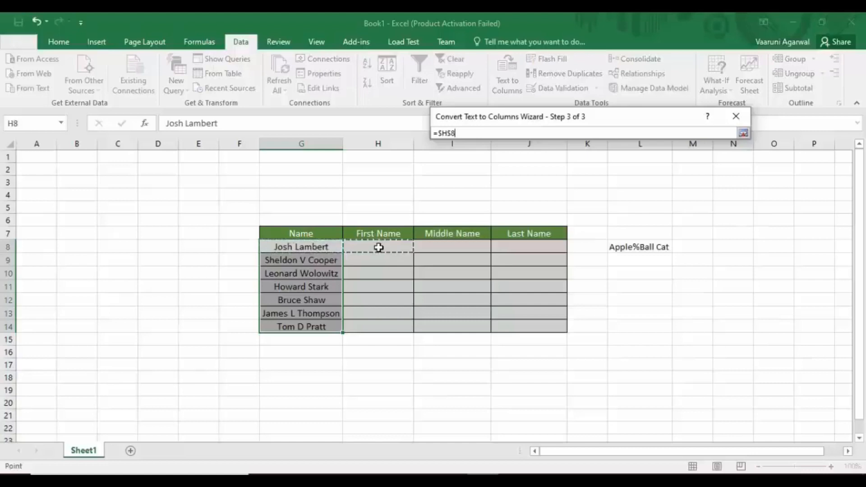
left_click(743, 133)
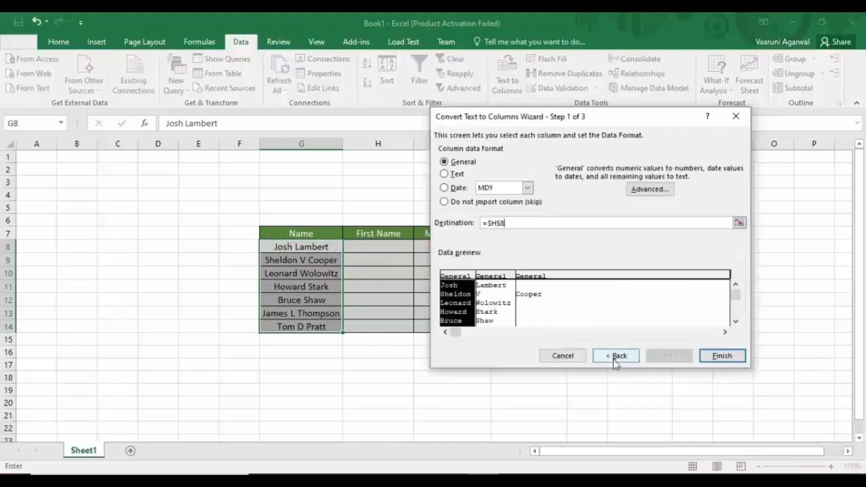
left_click(729, 356)
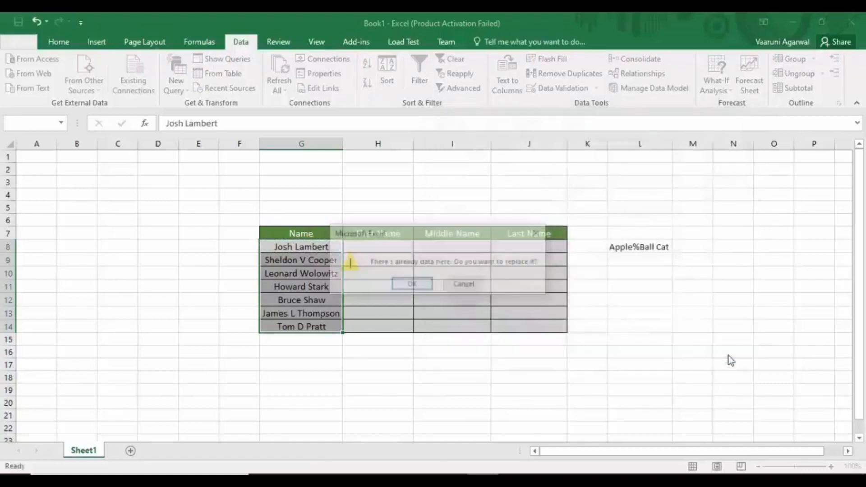
left_click(411, 289)
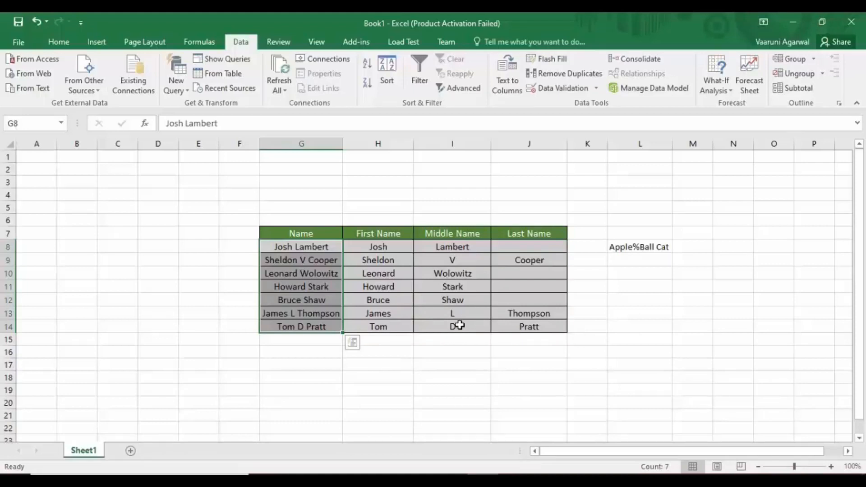
Start a Text to Columns conversion of cell L8, keep the data type as Delimited and continue to the delimiter settings
left_click(647, 246)
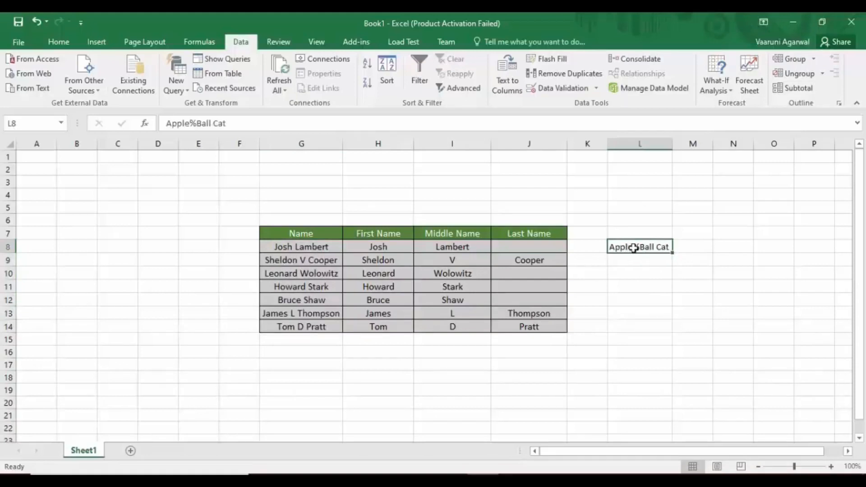
left_click(307, 263)
left_click(636, 247)
left_click(510, 81)
left_click_drag(546, 126, 374, 132)
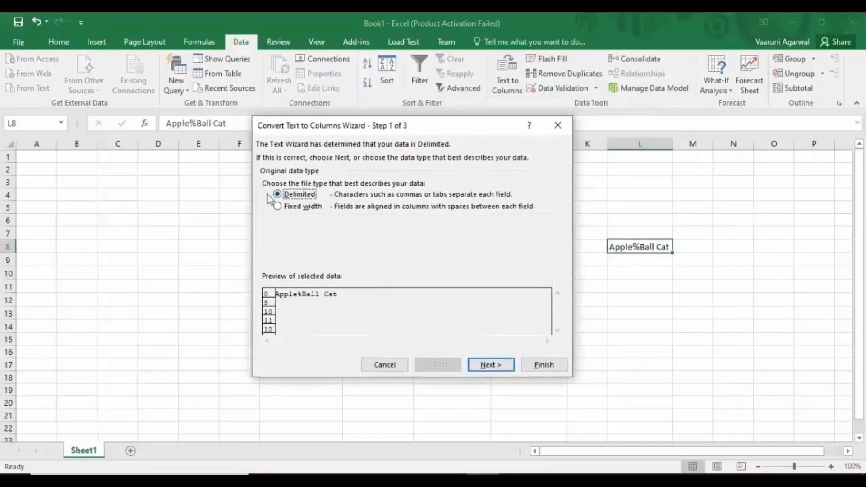
left_click(502, 368)
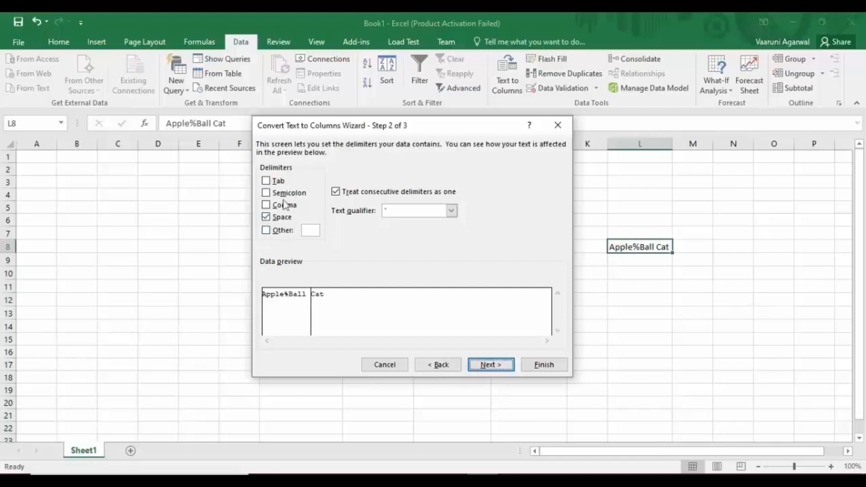
Add "%" as a custom delimiter alongside Space and continue to the column format settings
left_click(266, 231)
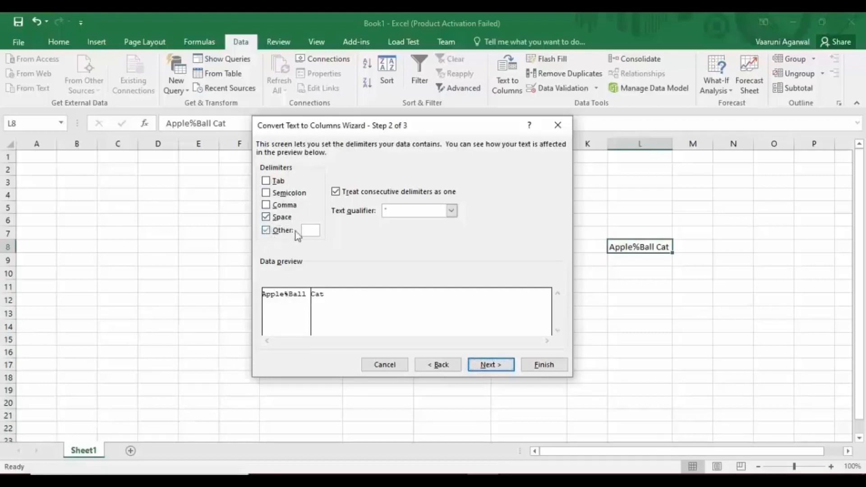
type("%")
double_click(316, 231)
left_click(309, 233)
left_click(498, 366)
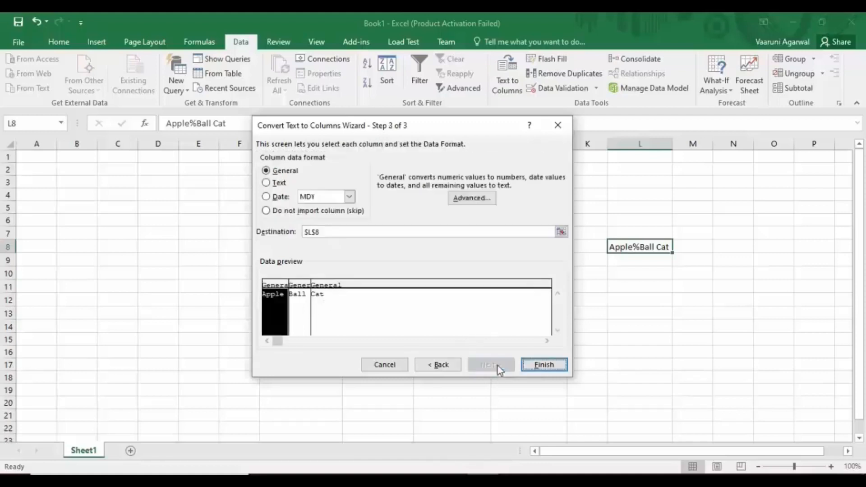
Set the destination of the split text to cell N9 and finish the conversion
left_click(561, 232)
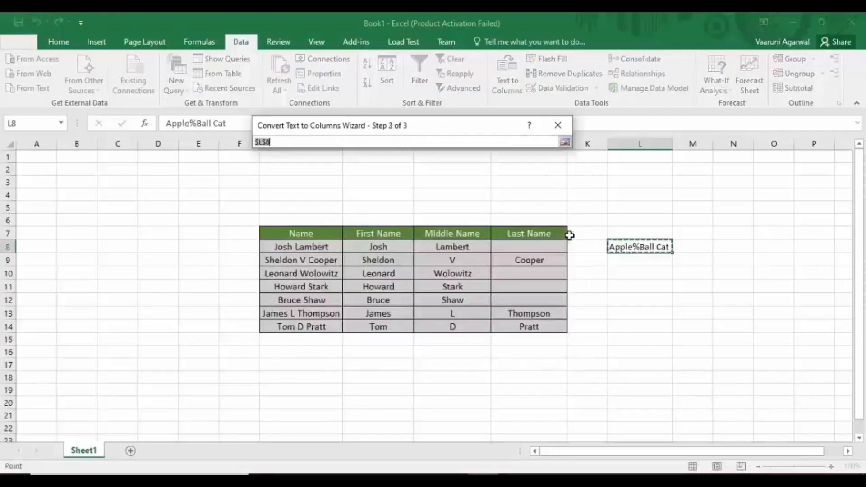
left_click(730, 265)
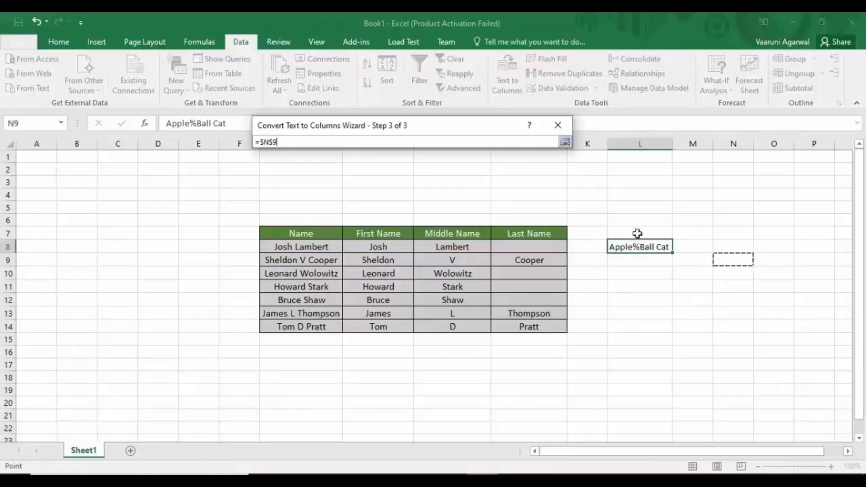
left_click(565, 142)
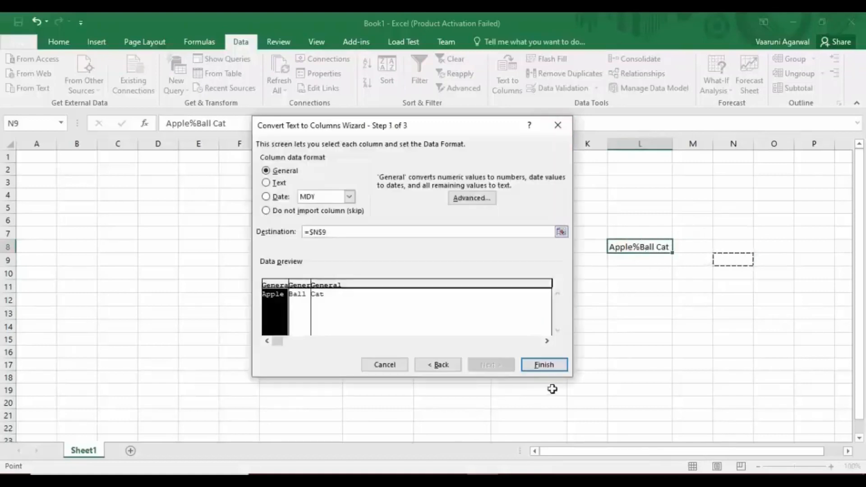
left_click(548, 368)
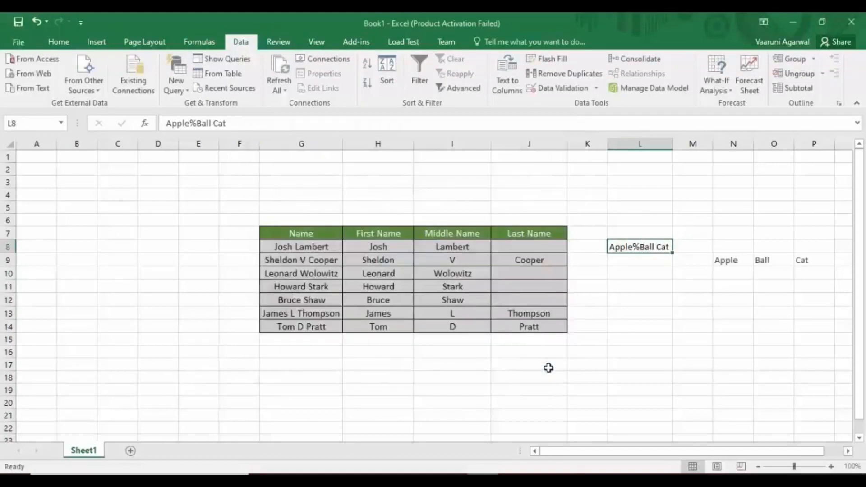
Examine the separated words in cells N9, O9 and P9
left_click(734, 261)
left_click(762, 262)
left_click(829, 265)
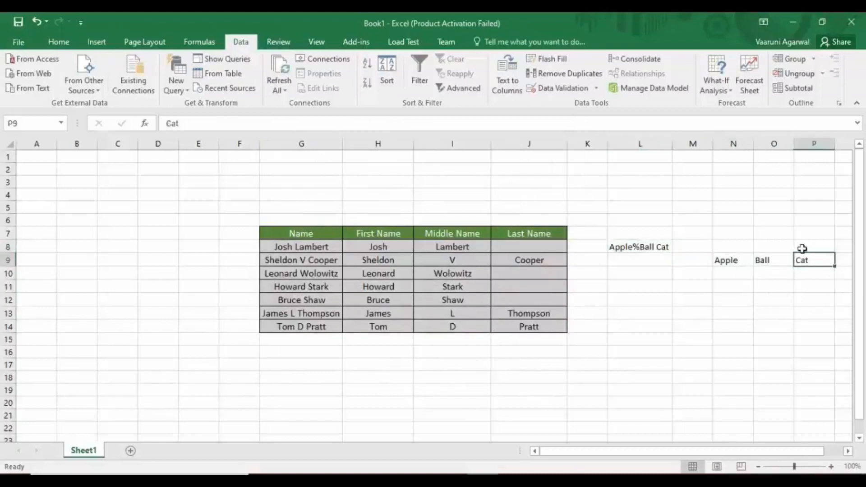
left_click(723, 258)
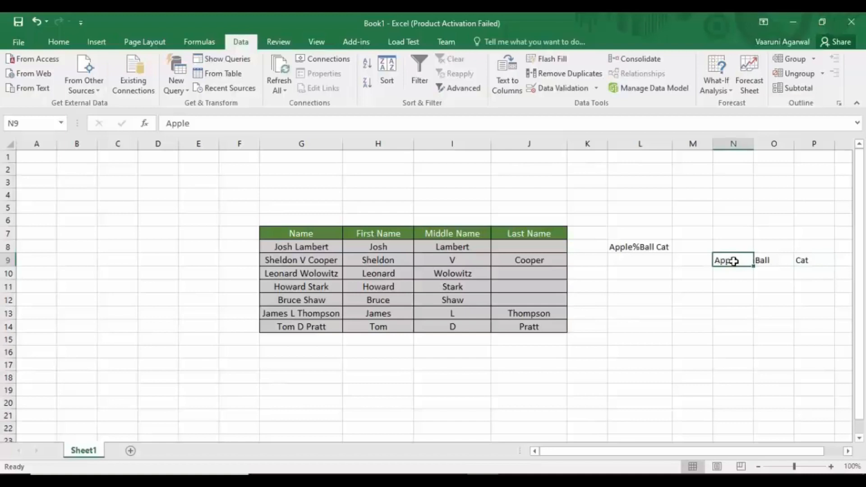
left_click_drag(733, 261, 801, 263)
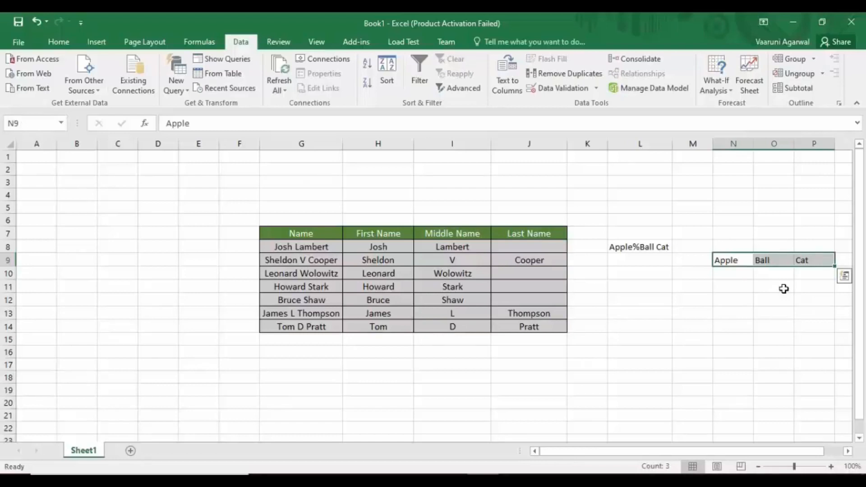
left_click(741, 269)
left_click(735, 257)
left_click(770, 260)
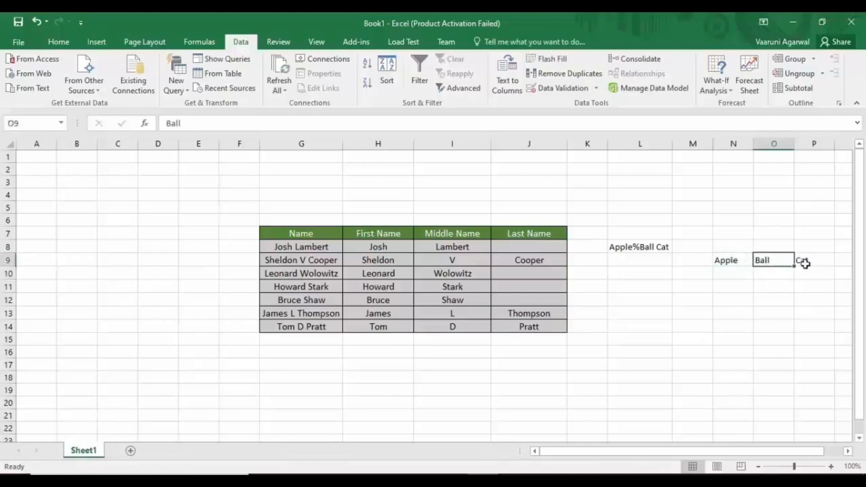
left_click(801, 261)
Try to run Text to Columns on the three-column range N9:P9
left_click_drag(735, 261, 805, 261)
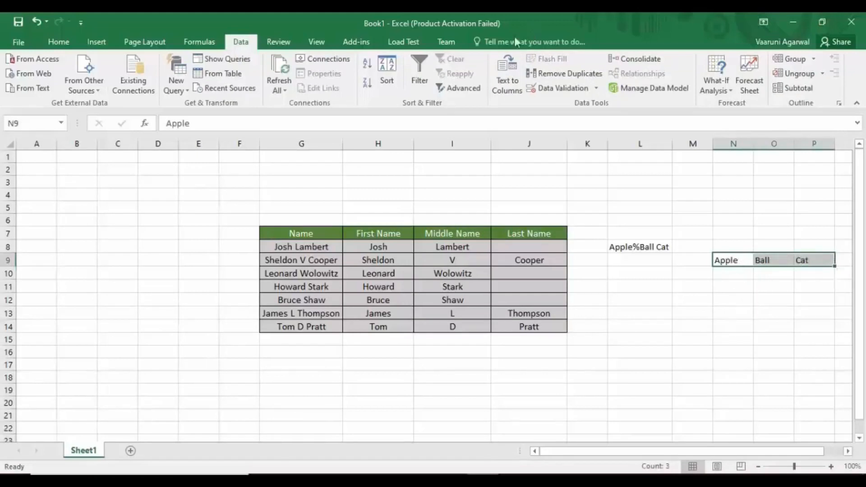
left_click(516, 85)
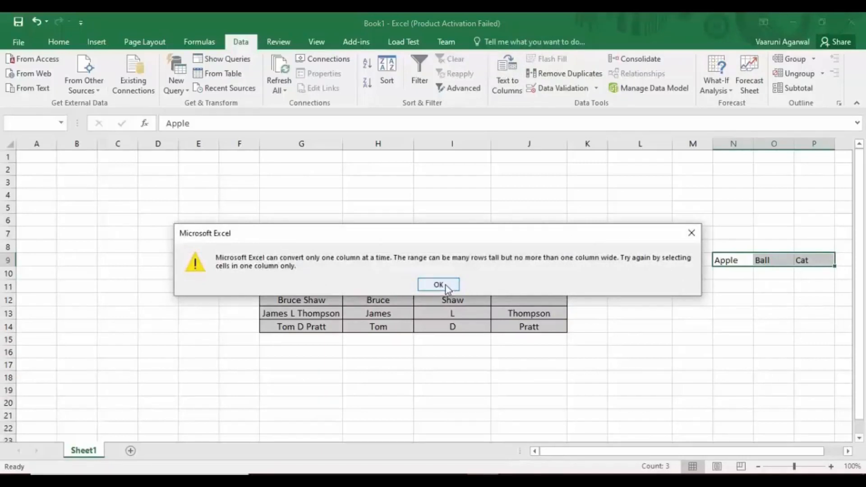
left_click(446, 285)
left_click(766, 302)
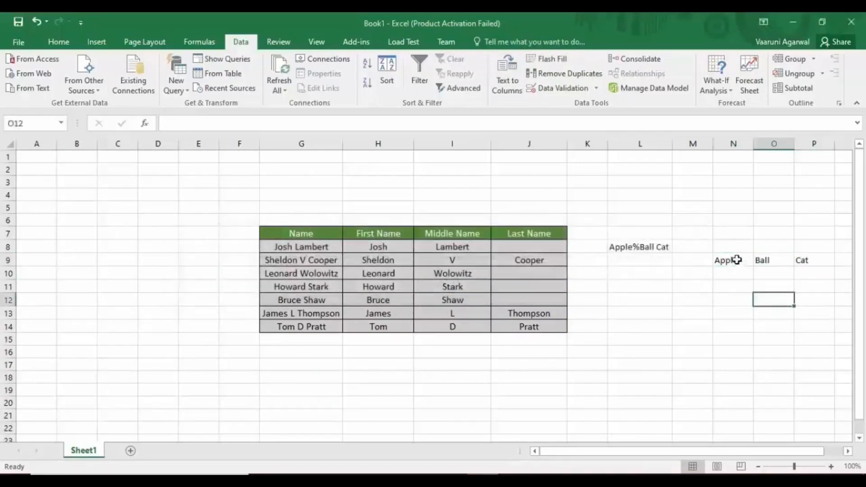
Enter "Ball" in cell N10 and "Cat" in cell N11, below "Apple"
left_click(737, 259)
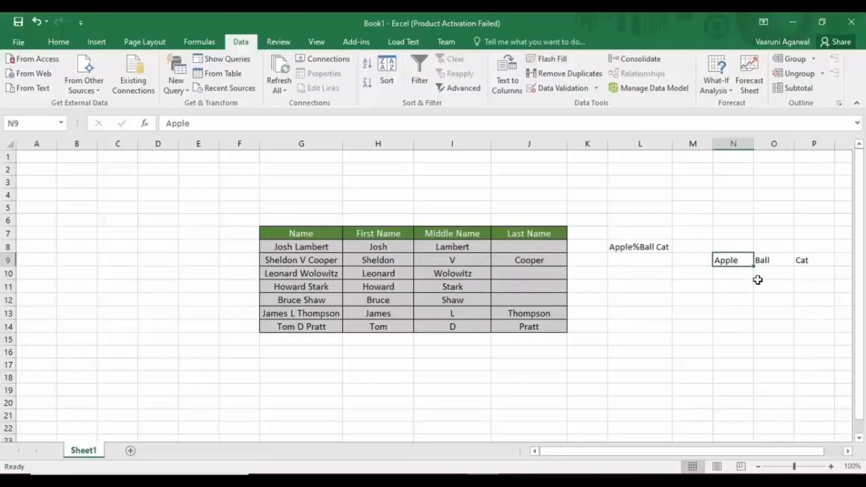
left_click(769, 260)
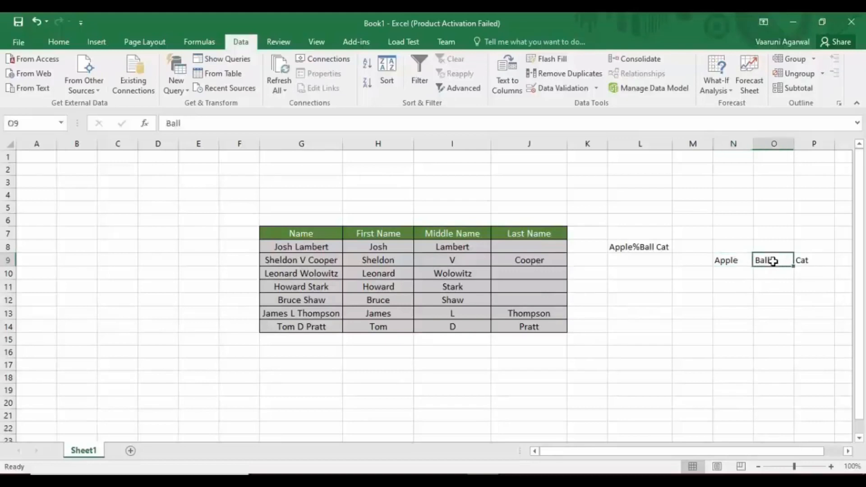
left_click(733, 274)
type("Ball")
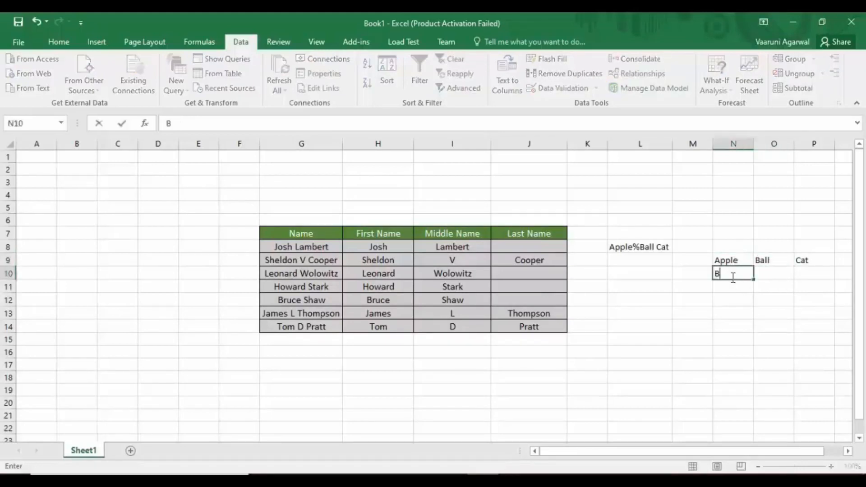
key("Return")
type("Cat")
left_click(751, 325)
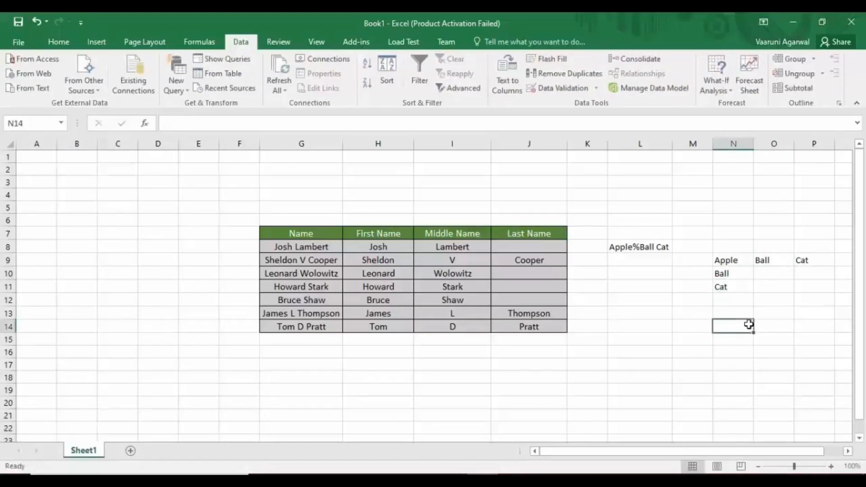
Start a Text to Columns conversion of N9:N11 with the Fixed width data type and continue to the column break settings
left_click_drag(731, 255, 733, 290)
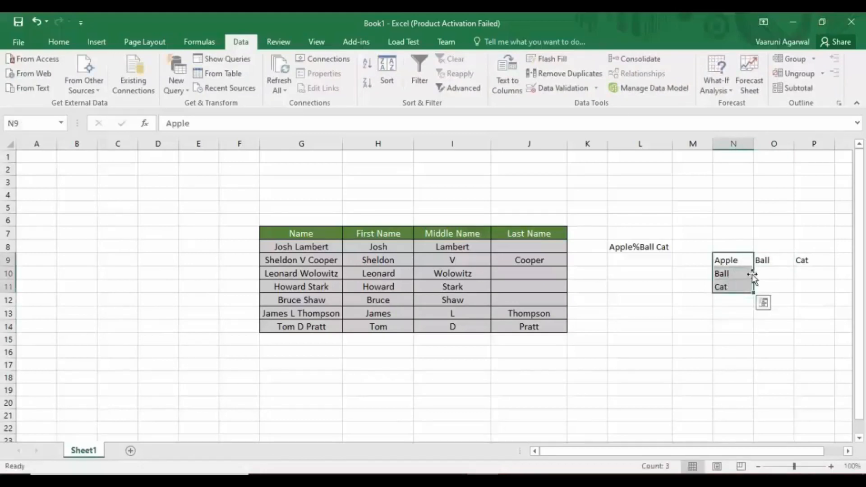
left_click(504, 94)
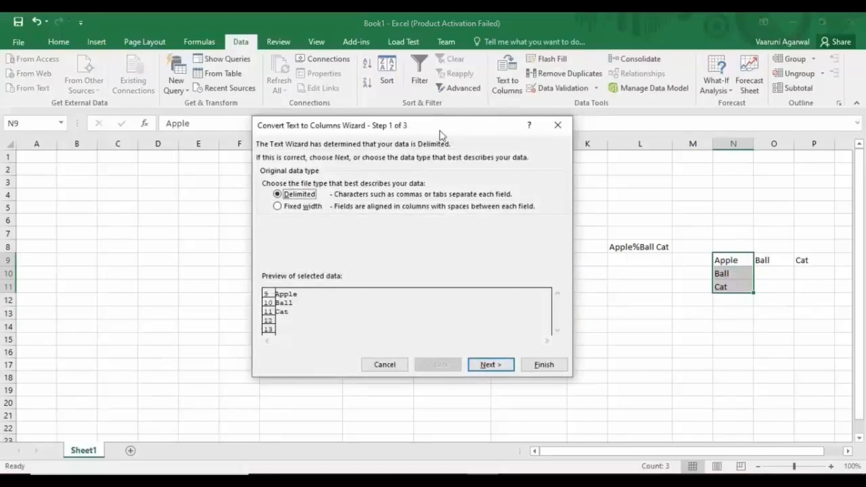
left_click(285, 208)
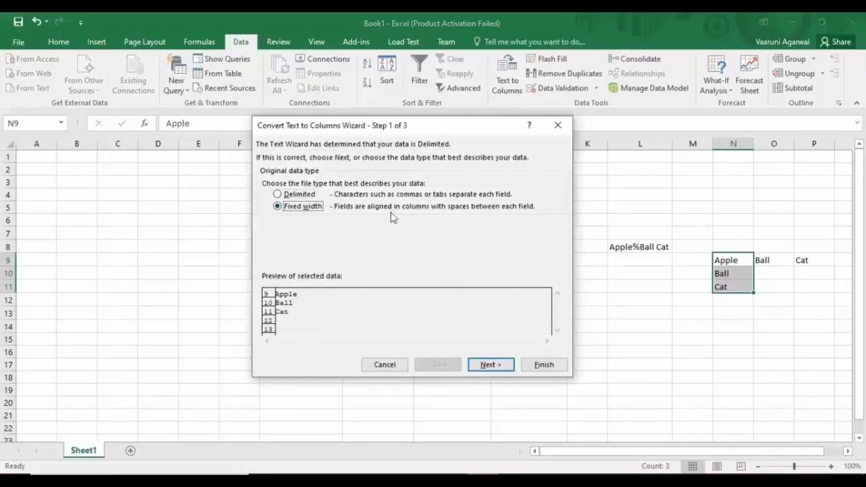
left_click(496, 367)
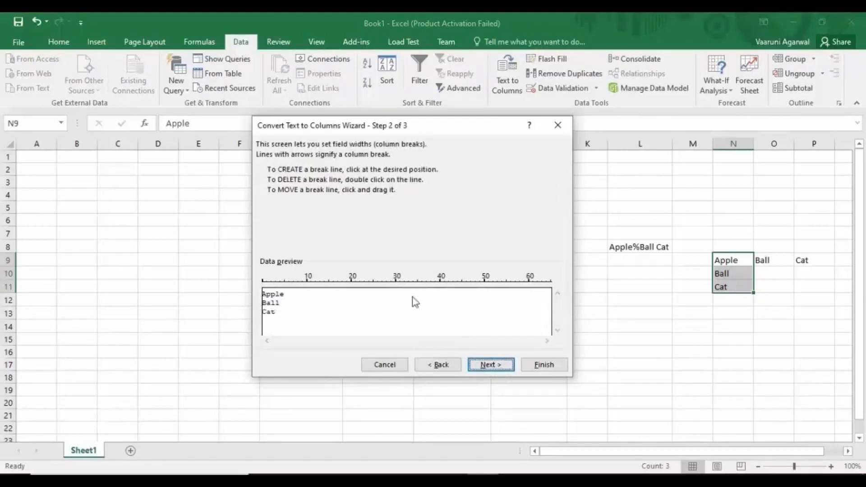
Place column breaks after the first and second characters of the words in the data preview
left_click(266, 298)
double_click(267, 332)
left_click(267, 319)
double_click(267, 323)
left_click(267, 294)
left_click(271, 302)
Finish the fixed-width conversion with General format and destination N9, agreeing to replace the existing data
left_click(494, 367)
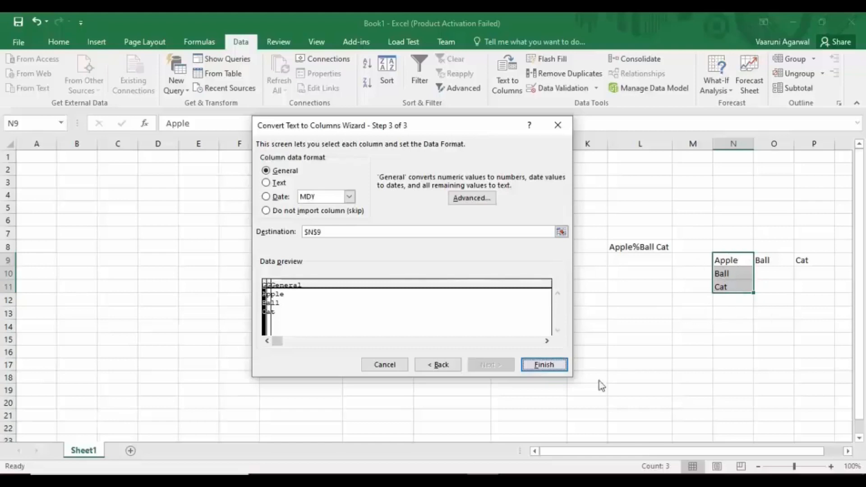
left_click(554, 369)
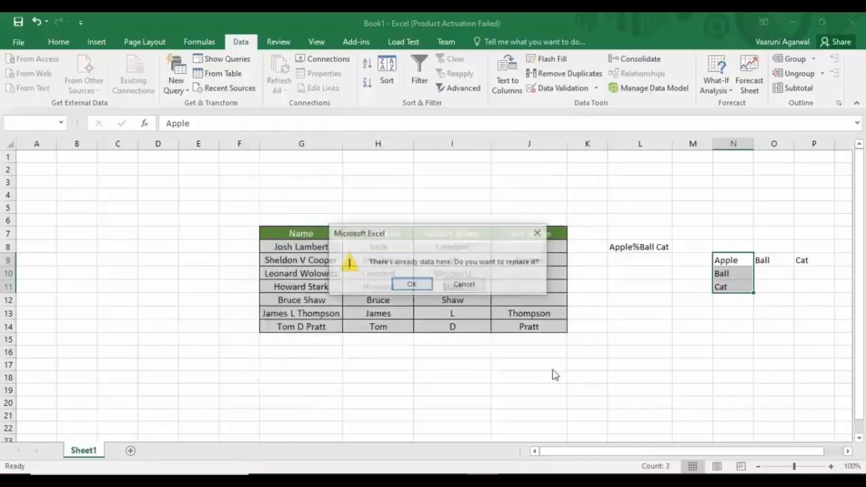
left_click(413, 284)
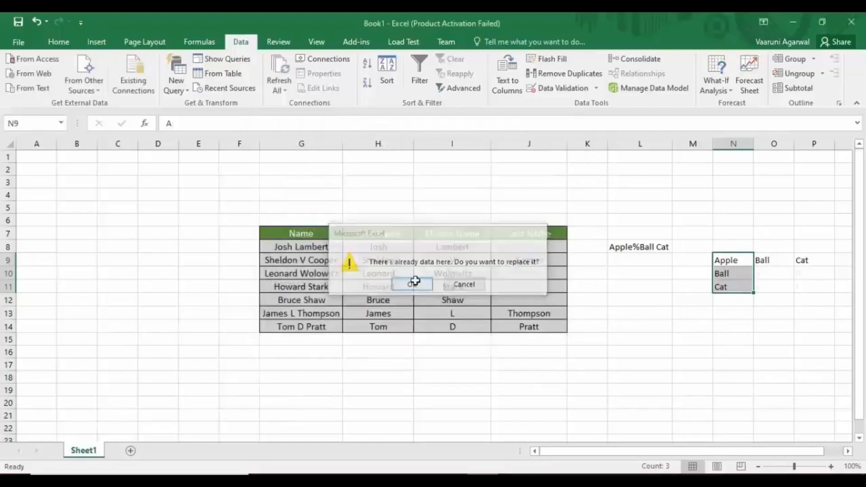
left_click(744, 350)
Examine how each word is divided across the cells of N9:P11
mouse_move(721, 264)
left_mouse_down()
mouse_move(722, 272)
mouse_move(722, 264)
left_mouse_up()
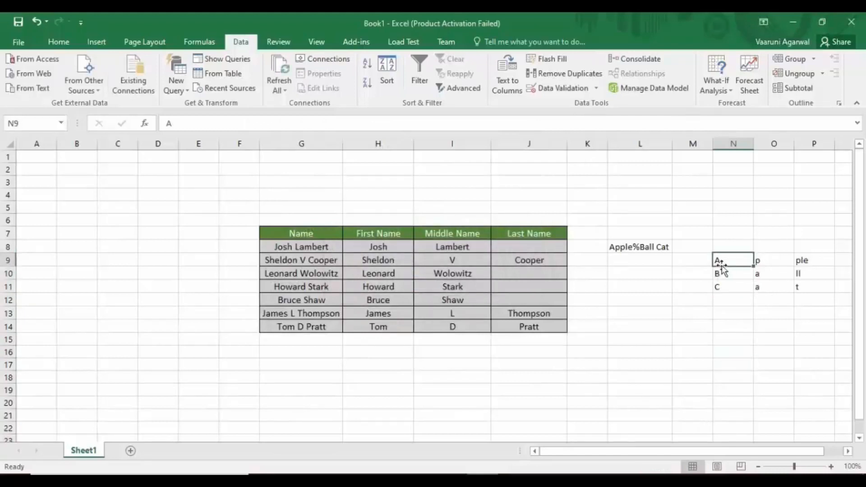
left_click(776, 260)
left_click(801, 259)
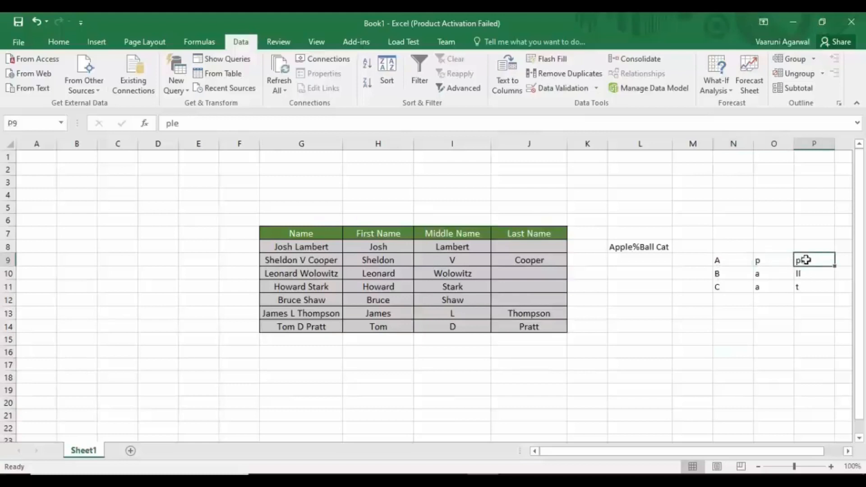
left_click(729, 274)
left_click(773, 278)
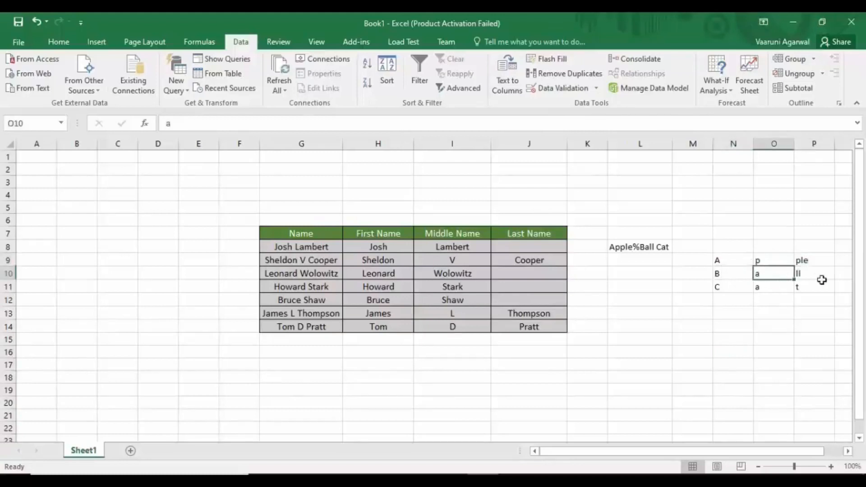
left_click(808, 277)
left_click(741, 287)
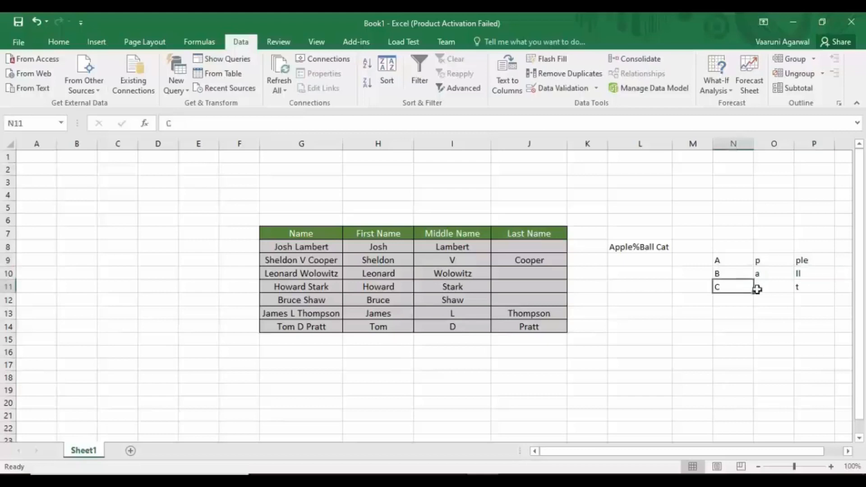
left_click(759, 288)
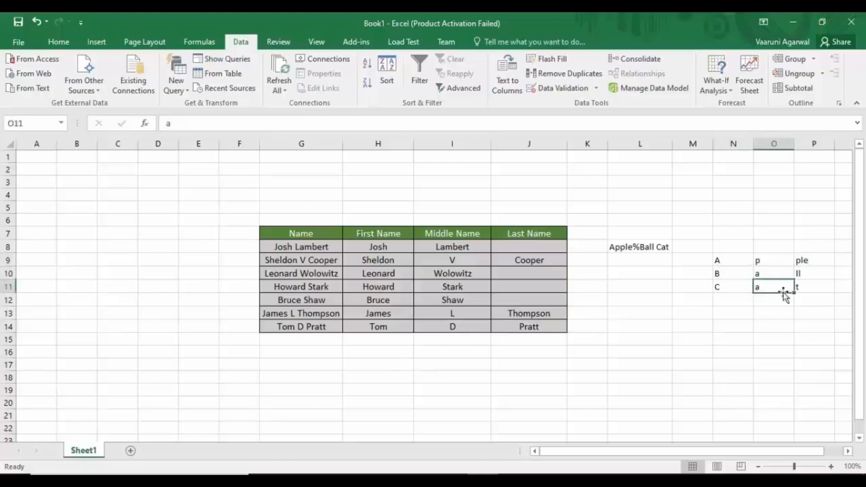
left_click(816, 287)
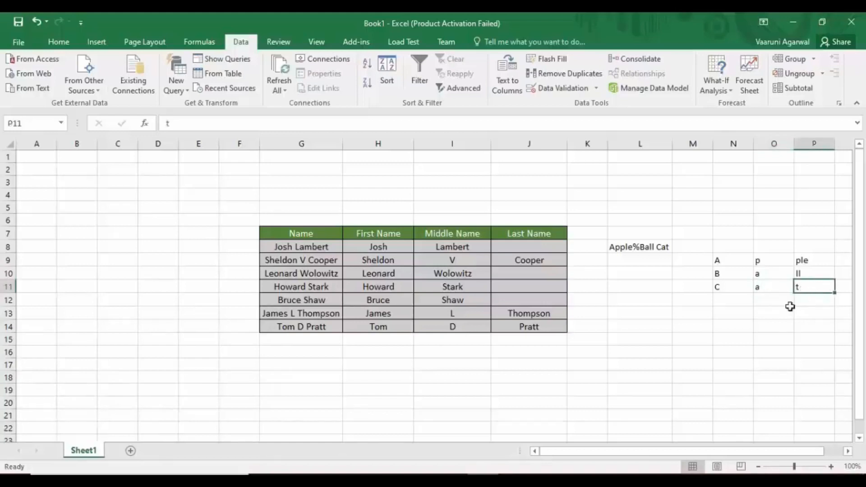
left_click(744, 313)
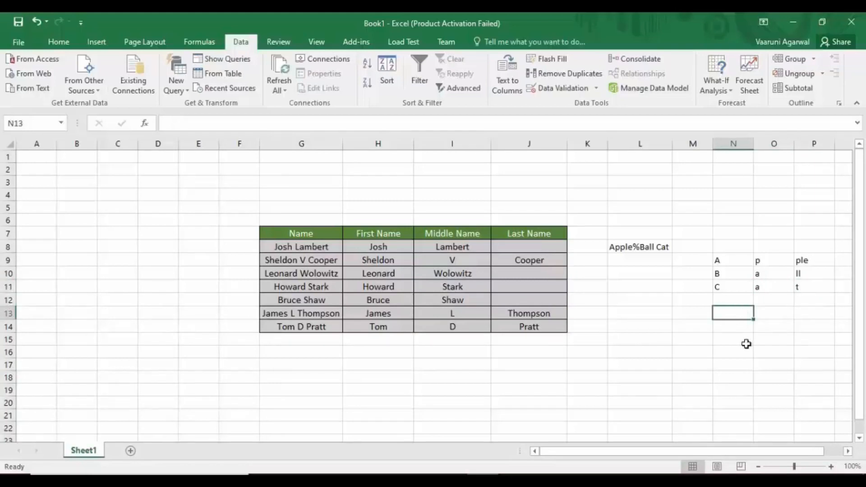
left_click_drag(707, 244, 804, 294)
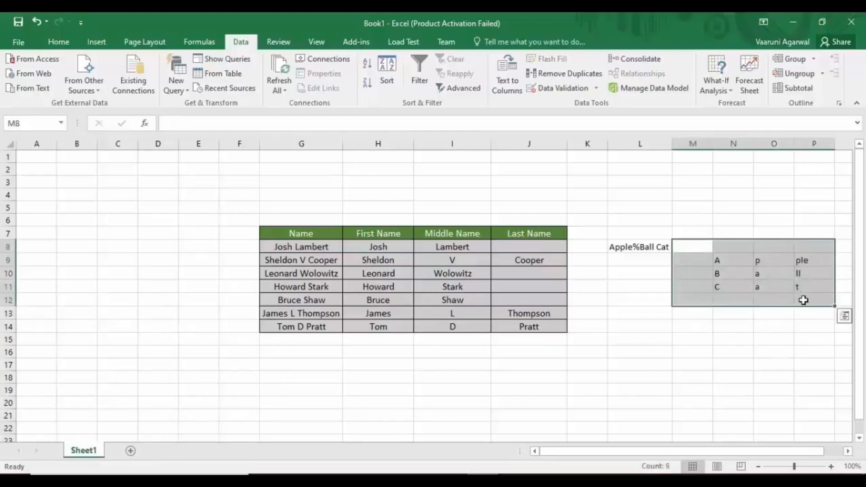
left_click(799, 339)
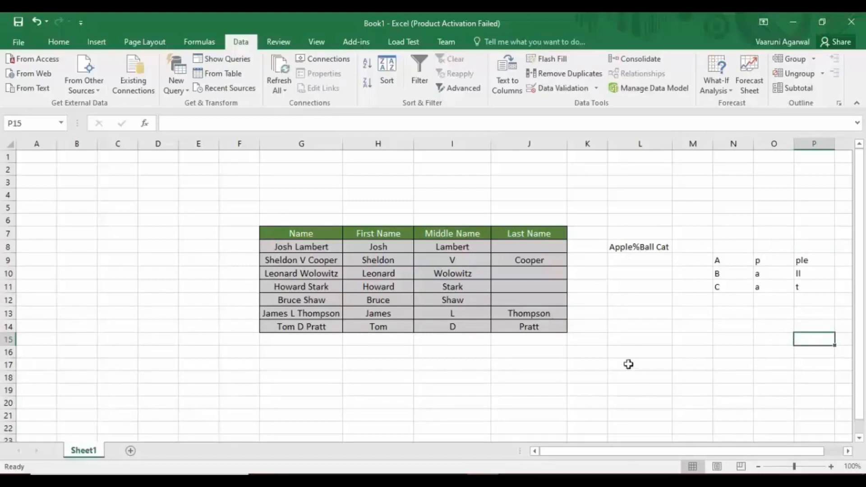
left_click(609, 348)
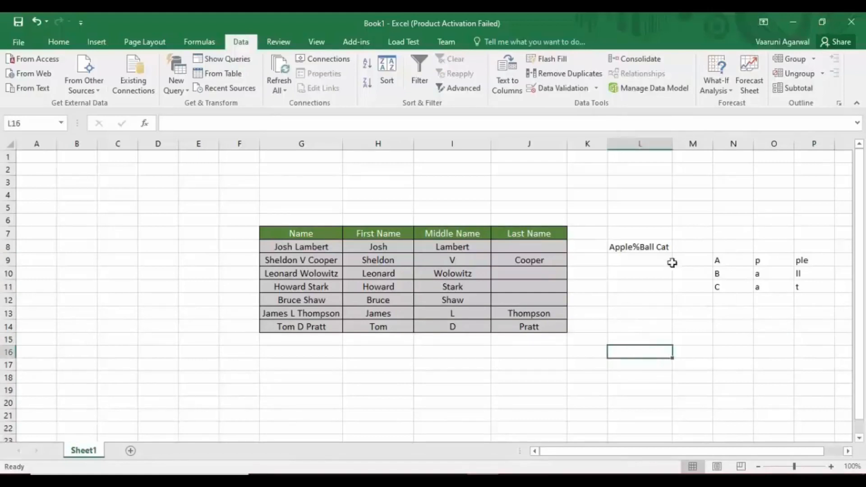
left_click(665, 249)
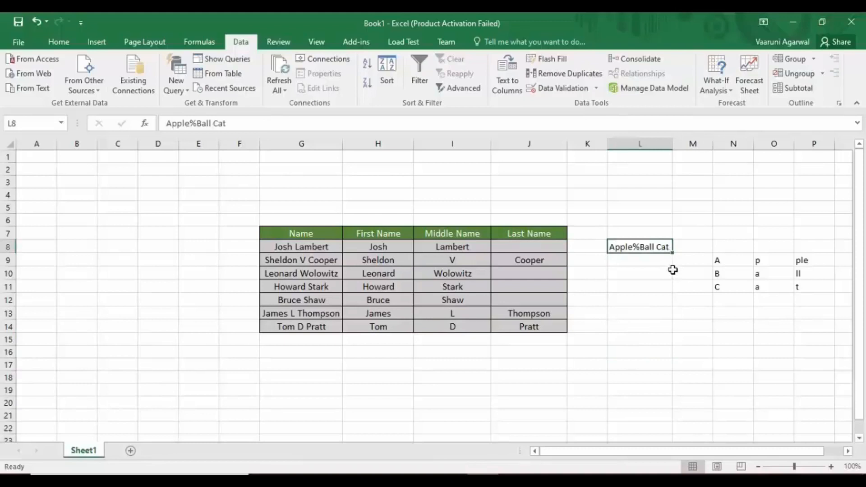
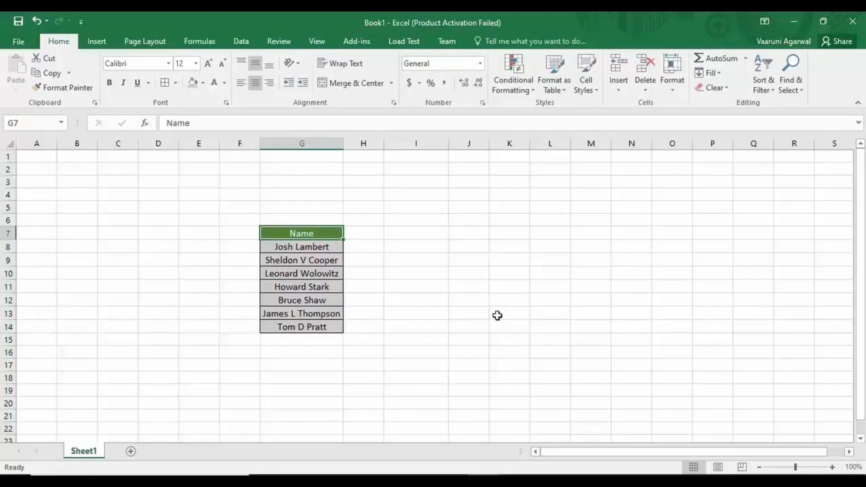
Copy the Name table in G7:G14 to K7 with its formatting and auto-fit column K to the names
left_click(430, 235)
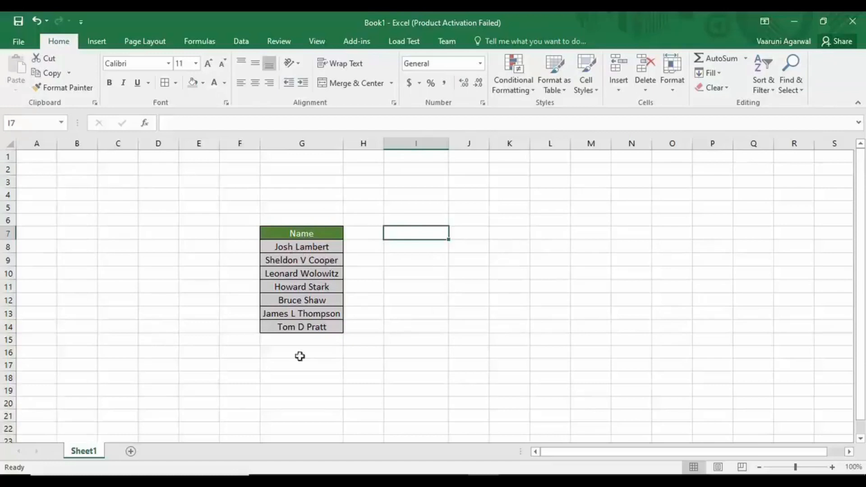
left_click(285, 233)
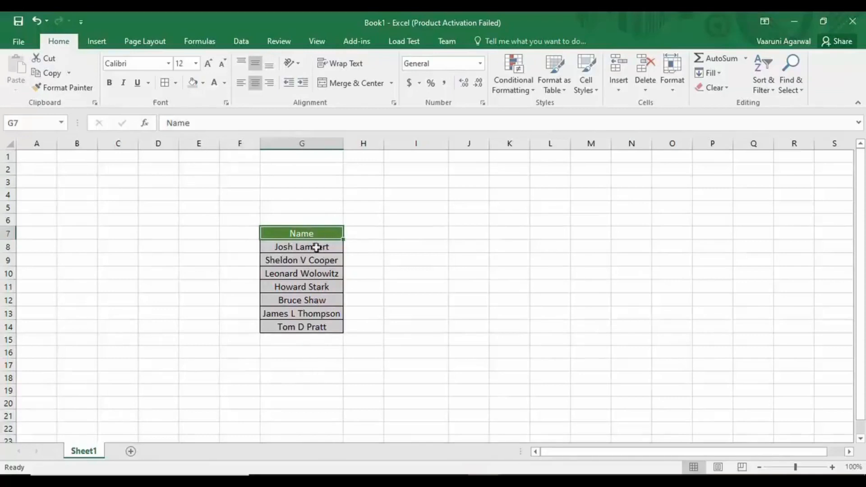
left_click_drag(318, 234, 333, 329)
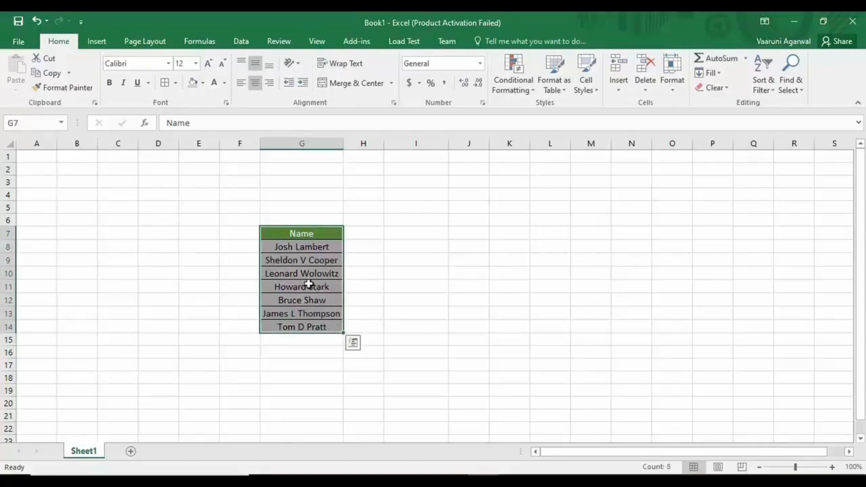
key("ctrl+c")
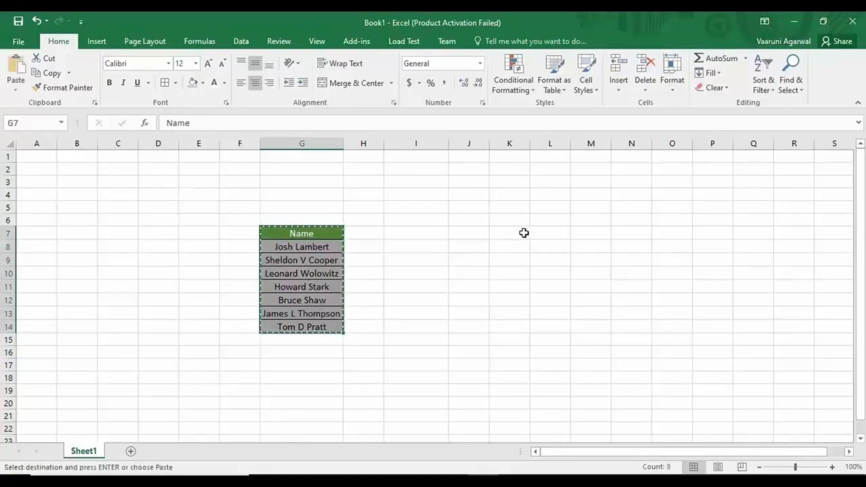
left_click(519, 231)
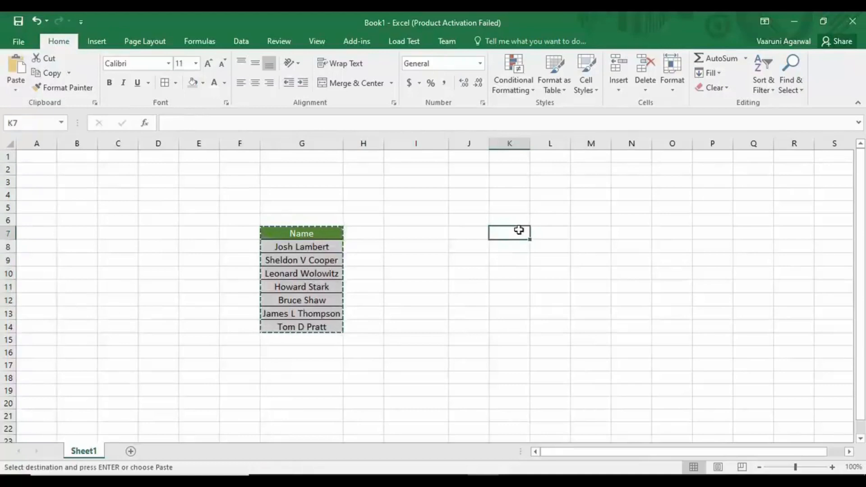
key("ctrl+v")
left_click(592, 219)
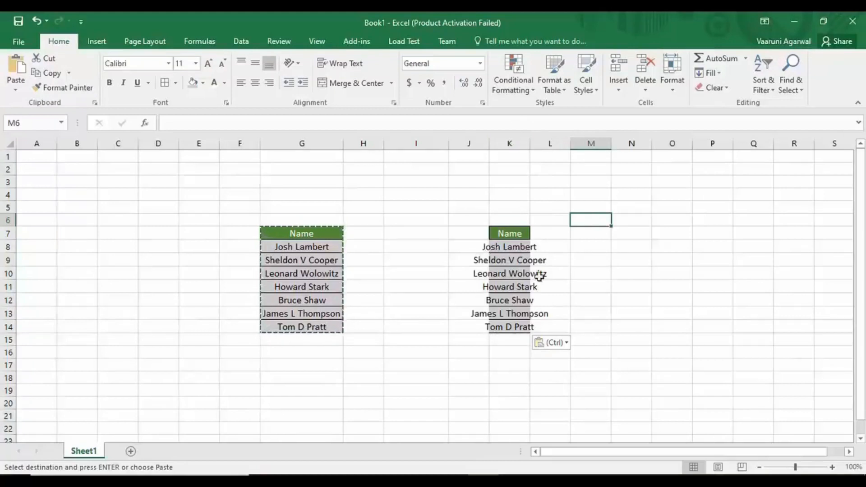
double_click(530, 144)
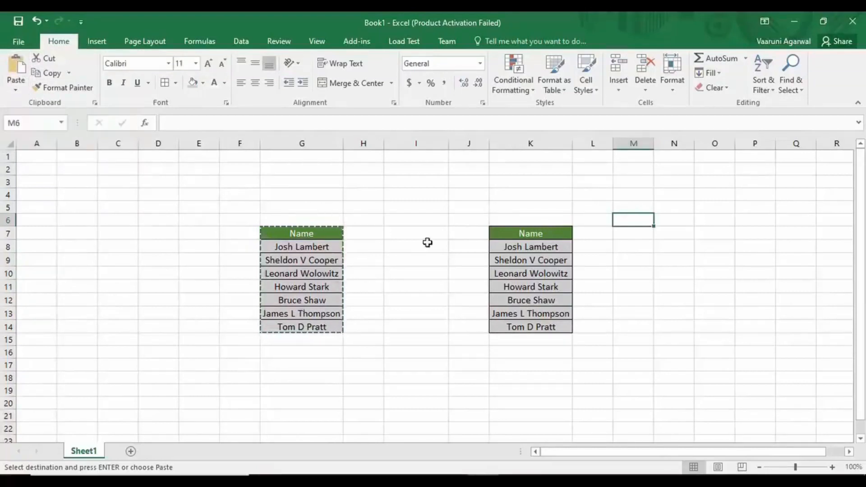
Paste only the formatting of the copied Name table at I7
left_click(413, 235)
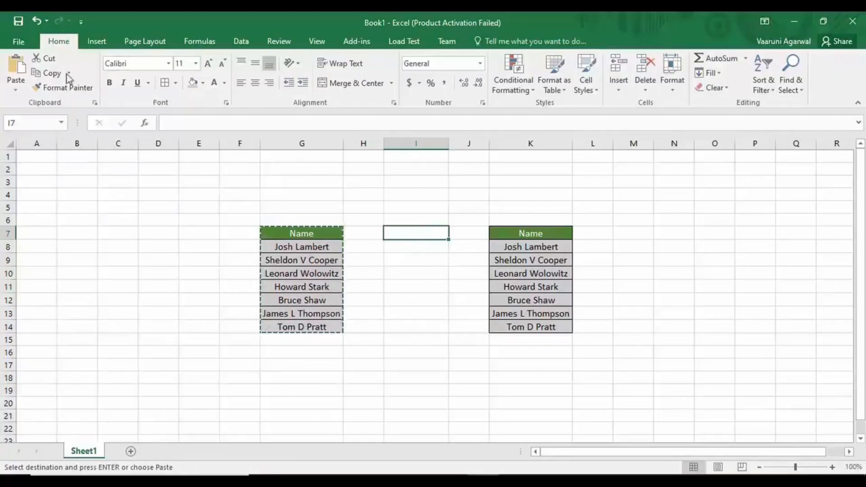
left_click(18, 92)
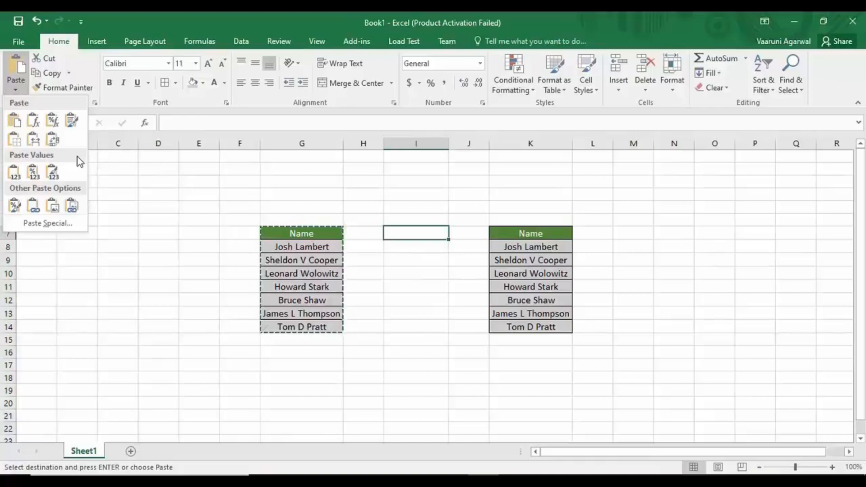
left_click(14, 207)
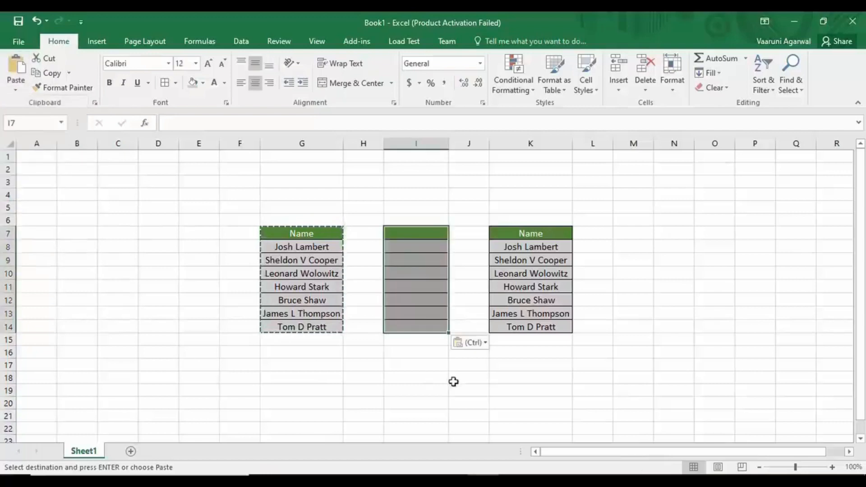
left_click(464, 299)
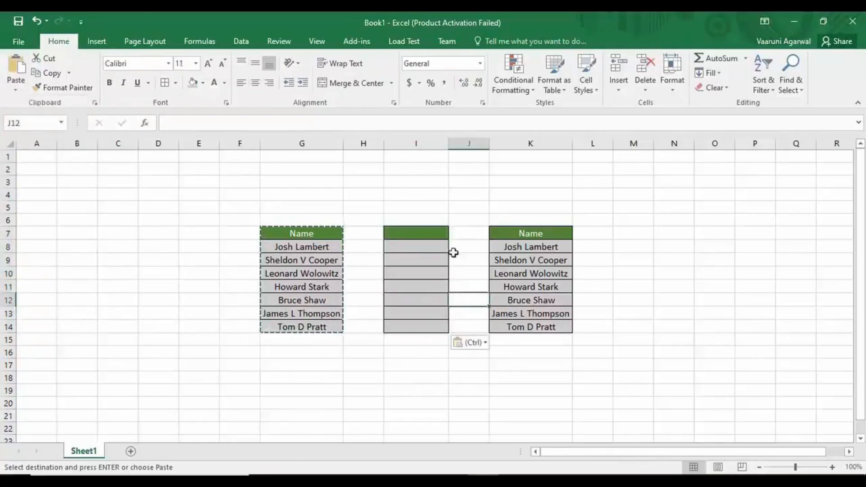
Fill the formatted blank table with the header Data in I7 and the entries ghh in I8 and hghghh in I9
left_click(425, 233)
double_click(425, 233)
type("Data")
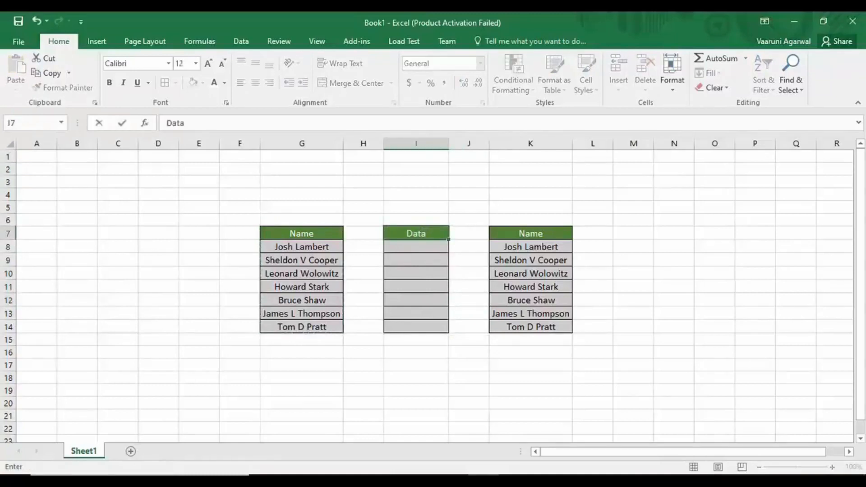
left_click(427, 247)
type("ghh")
left_click(424, 257)
type("hghghh")
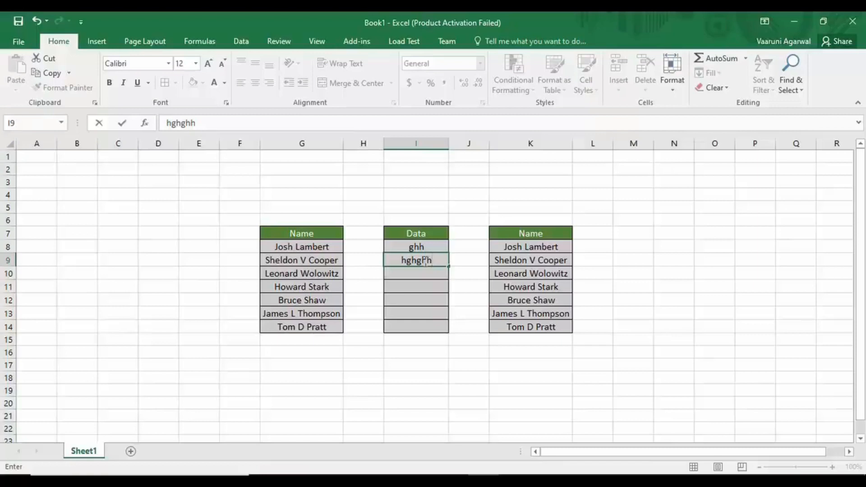
left_click(670, 231)
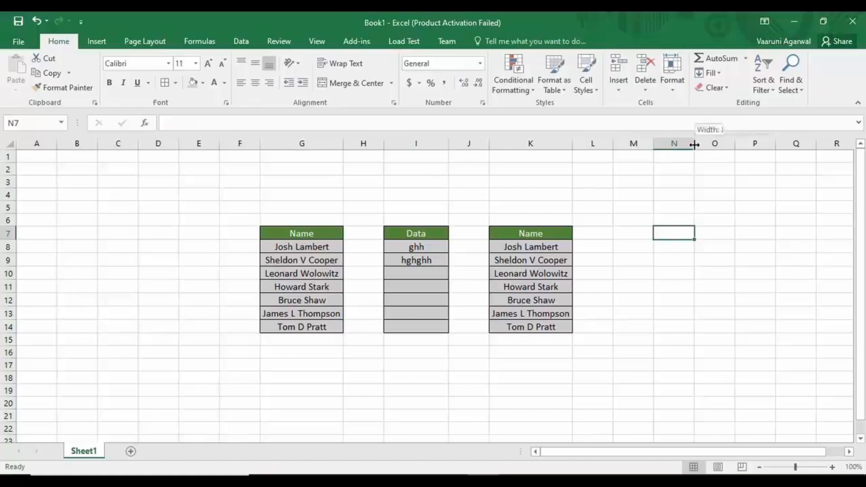
Copy the Name table in G7:G14, paste only its values at M7, and auto-fit column M
left_click(632, 235)
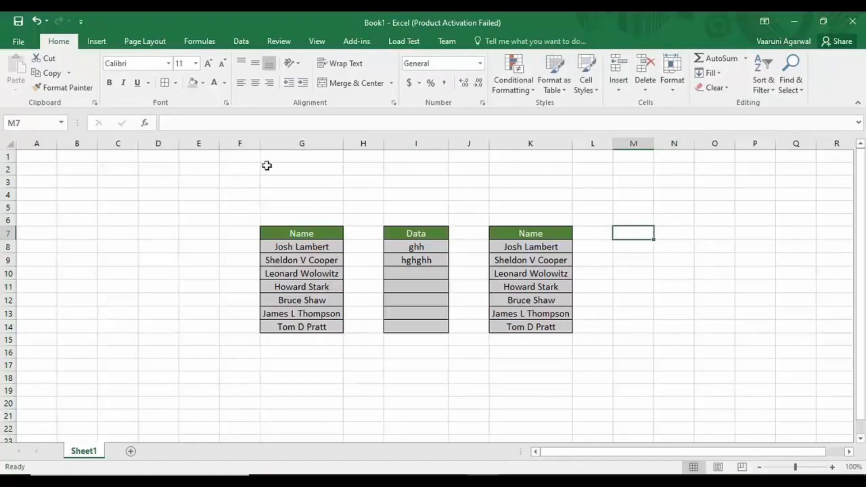
left_click_drag(317, 233, 315, 328)
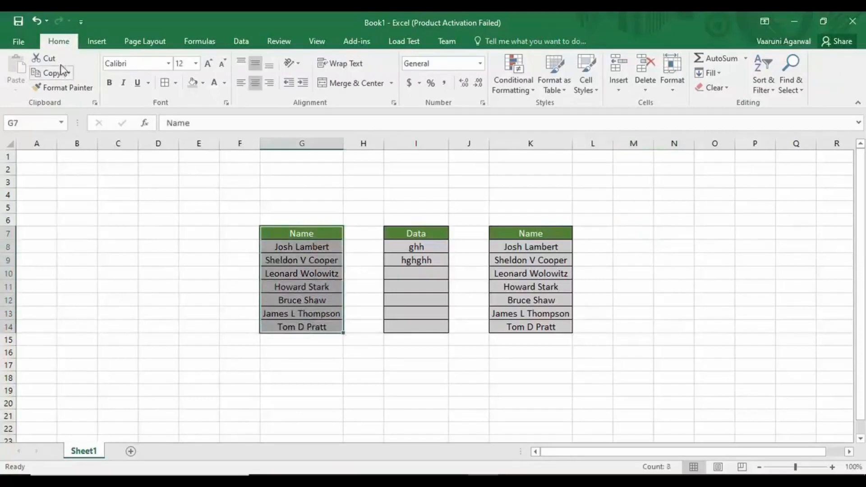
left_click(48, 73)
left_click(627, 234)
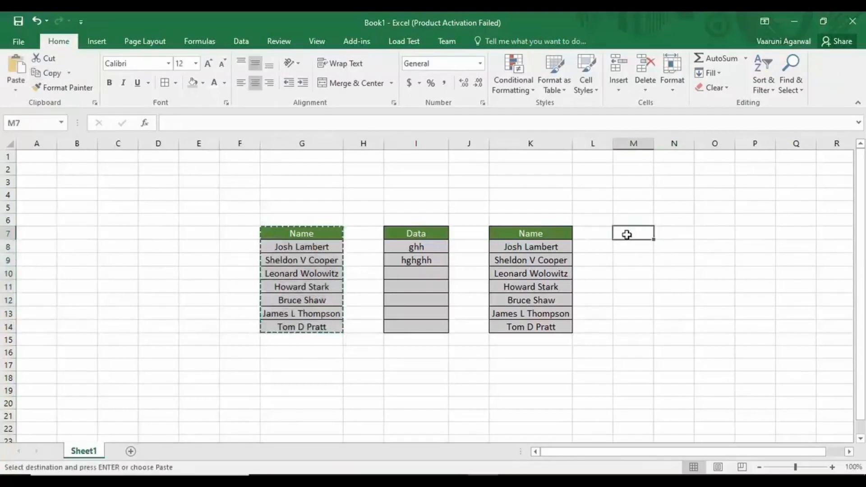
left_click(15, 88)
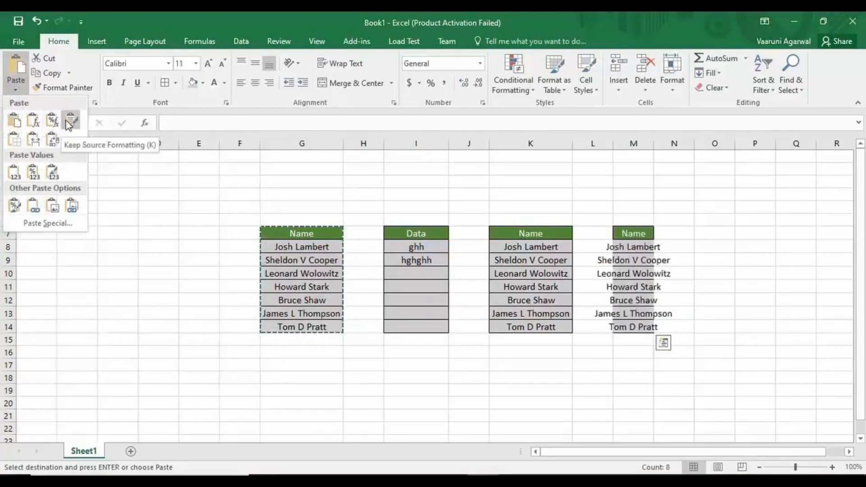
left_click(14, 174)
left_click(552, 350)
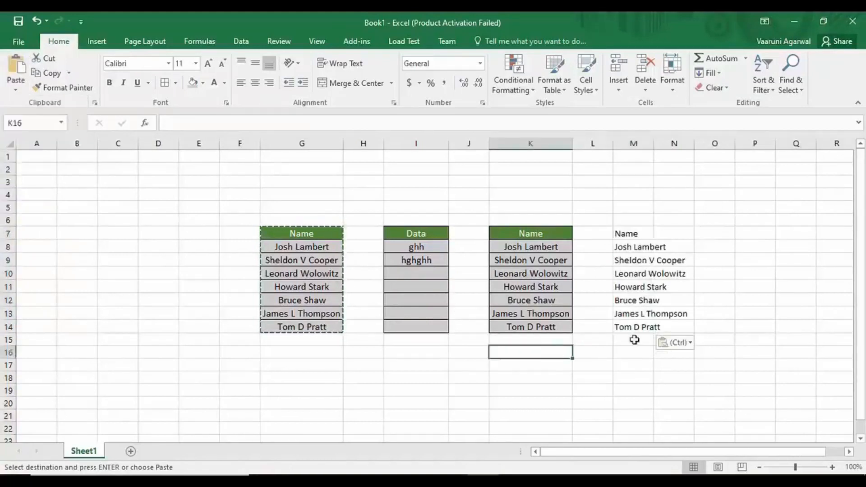
double_click(655, 144)
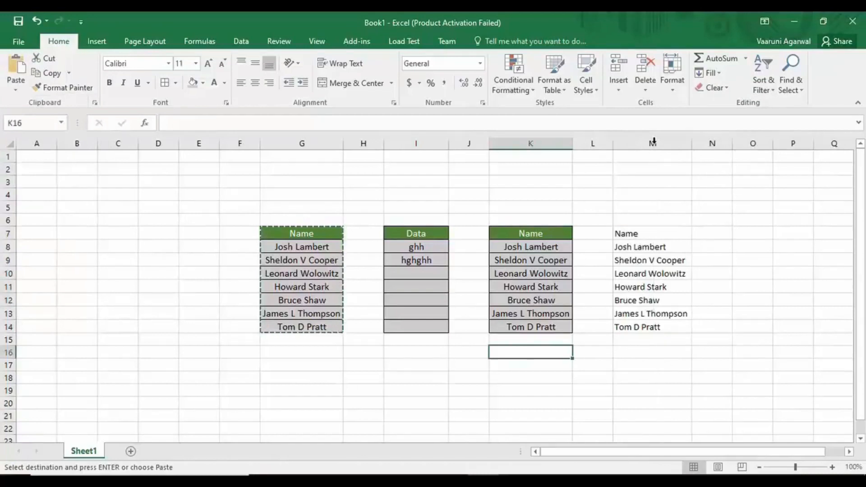
left_click(655, 316)
left_click(667, 329)
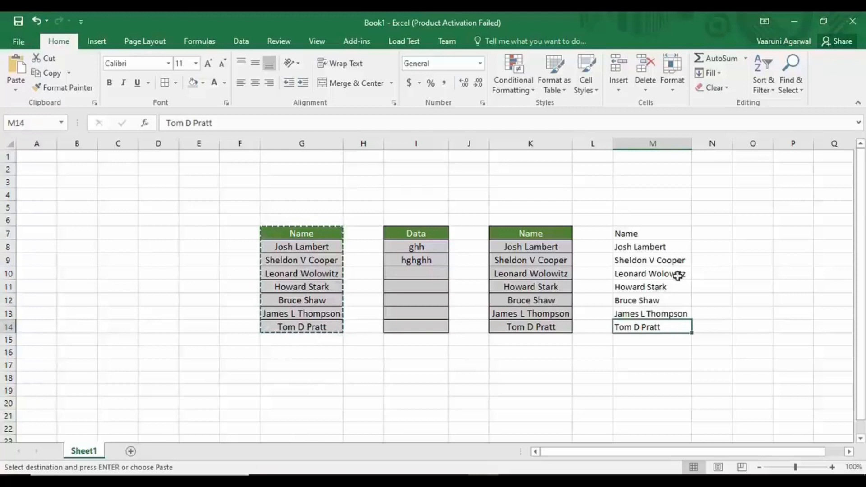
Paste the copied Name table at O7 while keeping the source column width
left_click(748, 237)
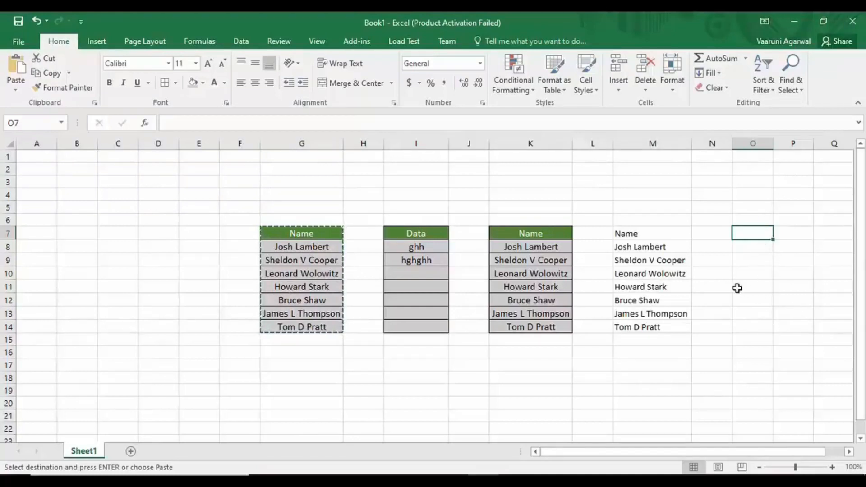
left_click(15, 88)
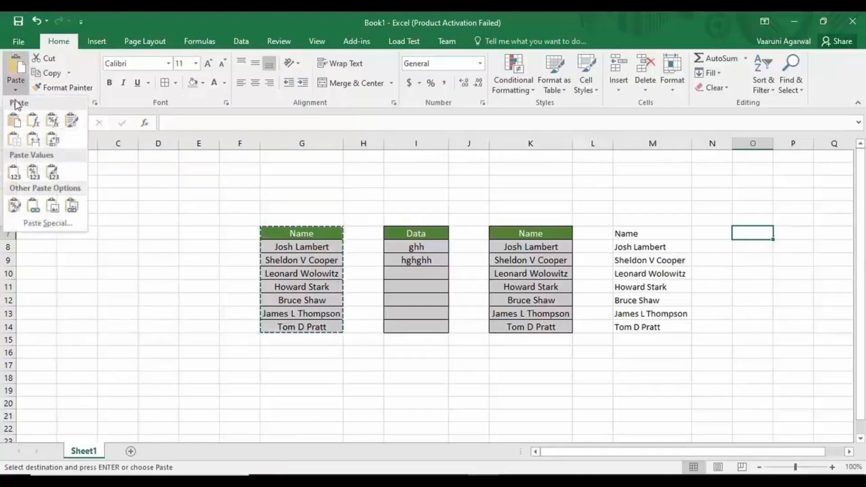
left_click(37, 145)
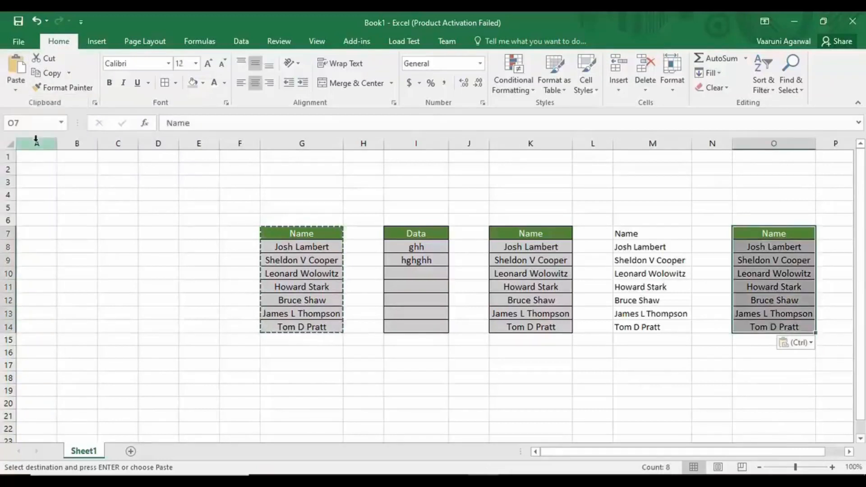
left_click(654, 387)
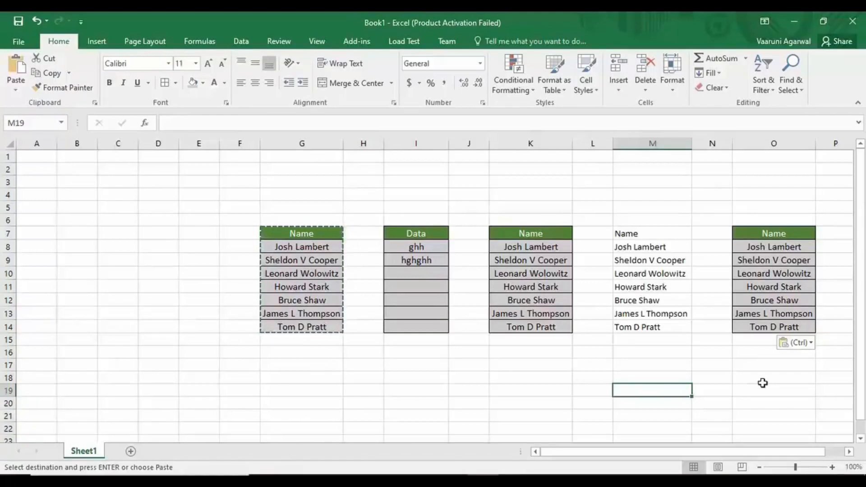
left_click(332, 366)
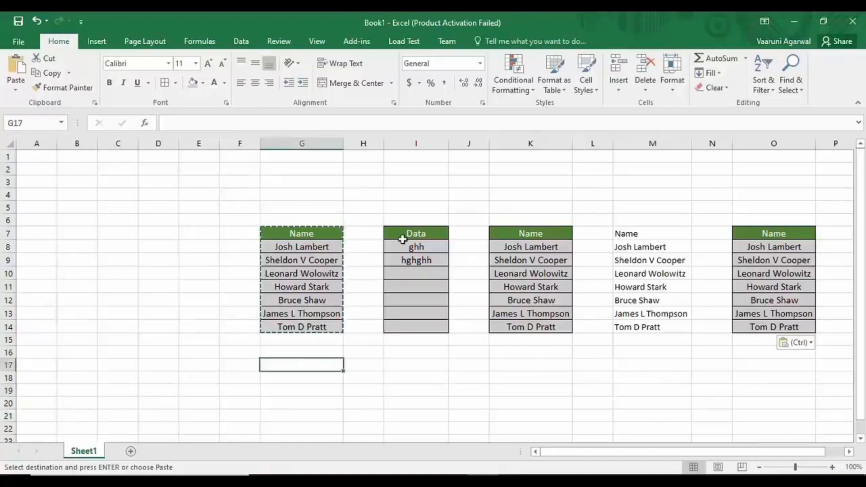
Delete the blank column H and the Data column that follows it
right_click(364, 143)
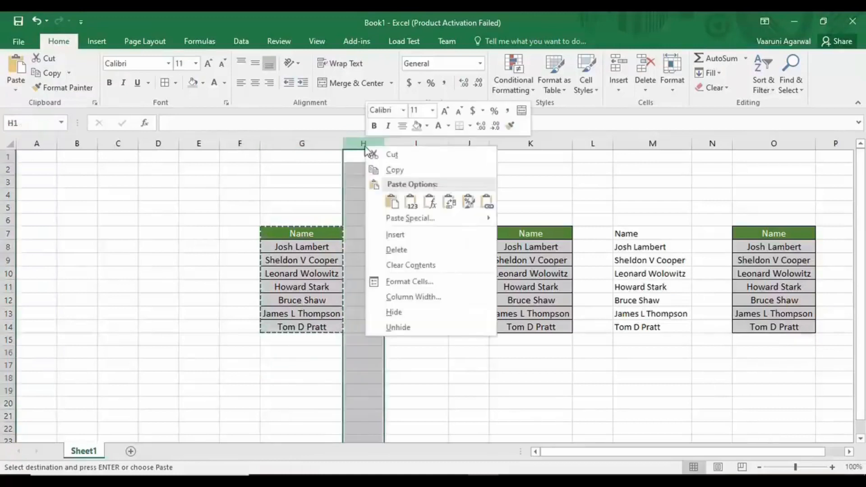
left_click(396, 248)
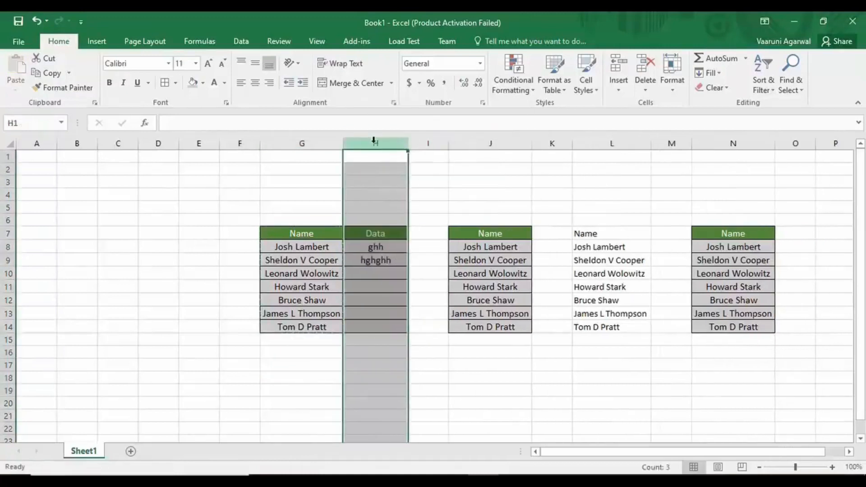
right_click(373, 142)
left_click(406, 247)
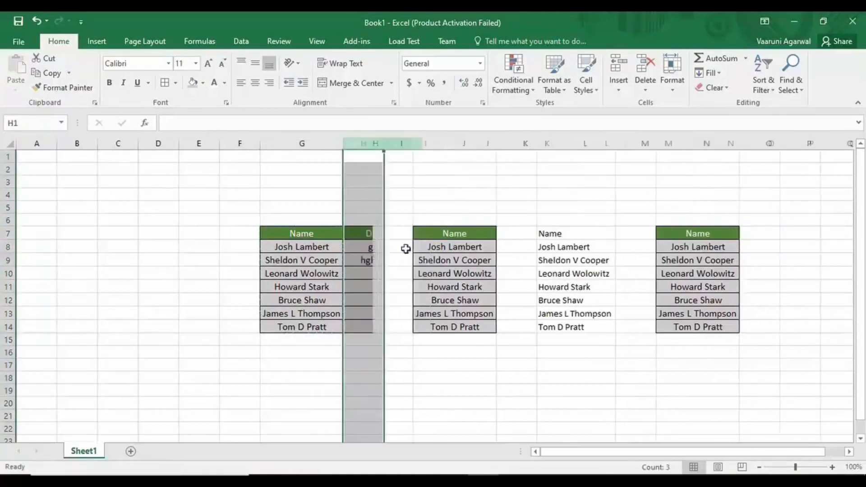
Delete the blank columns on both sides of the second formatted Name table
right_click(368, 143)
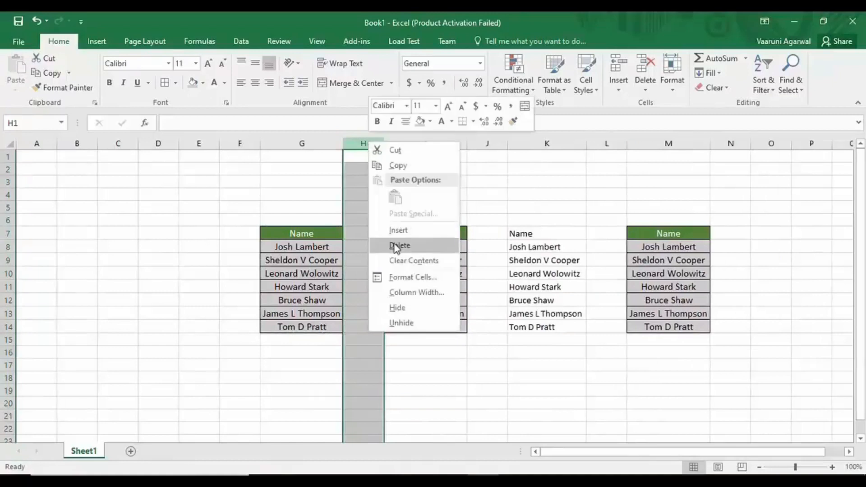
left_click(398, 245)
left_click(455, 145)
right_click(455, 145)
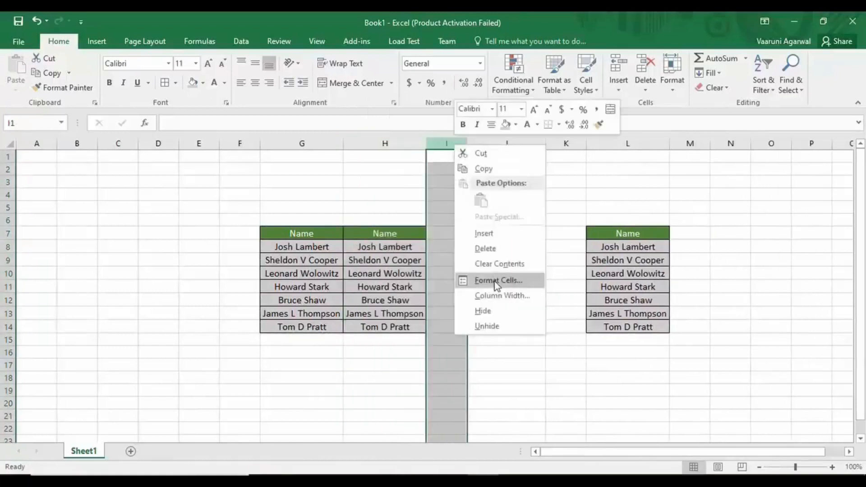
left_click(494, 249)
Delete the cells I7:K14 holding the remaining pasted Name tables, shifting cells left
left_click_drag(439, 232, 612, 325)
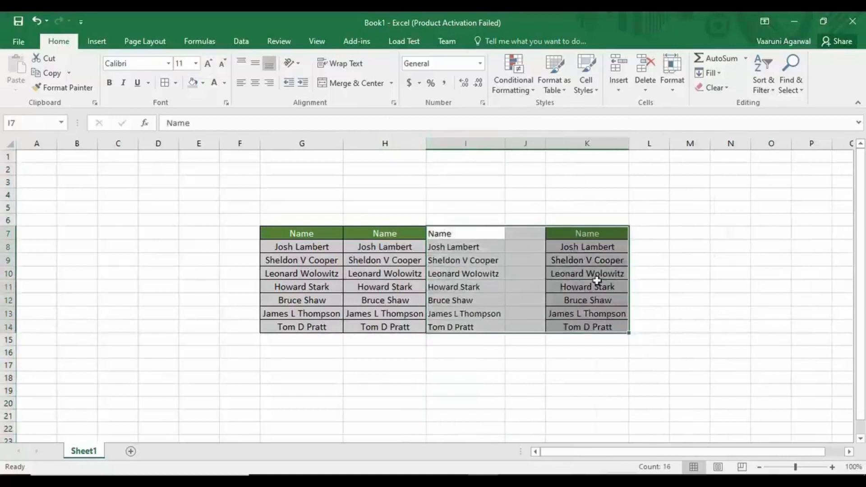
right_click(594, 279)
left_click(632, 322)
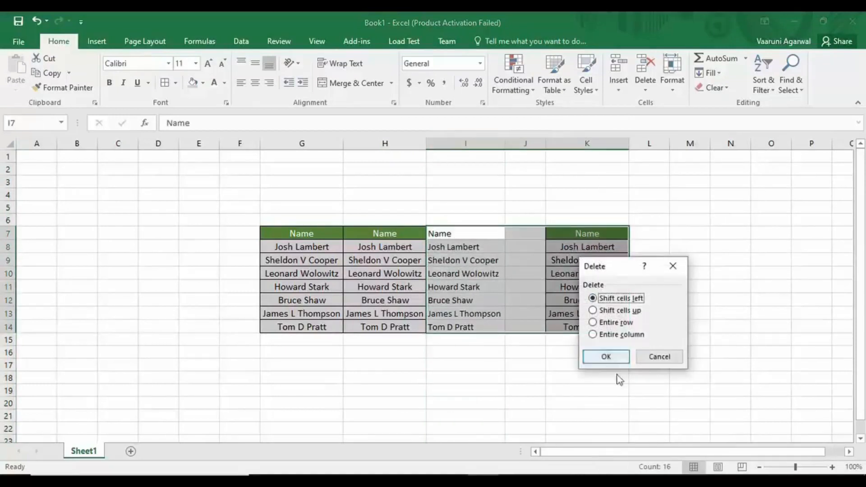
left_click(607, 357)
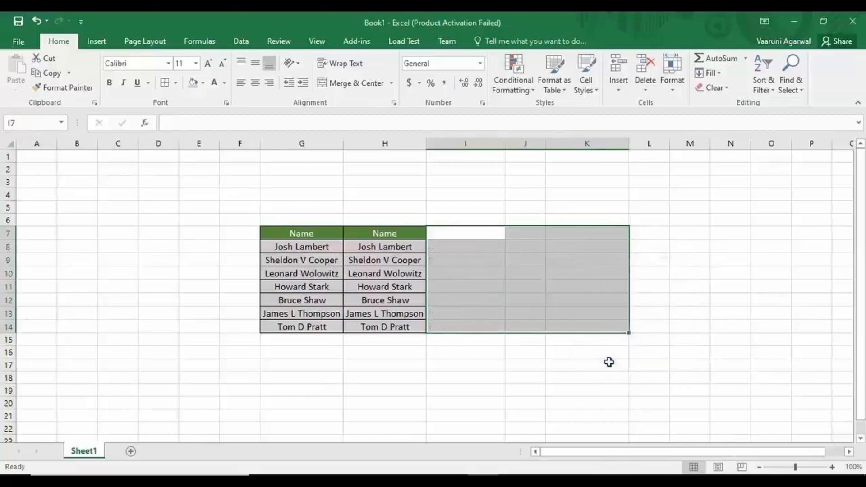
left_click(474, 378)
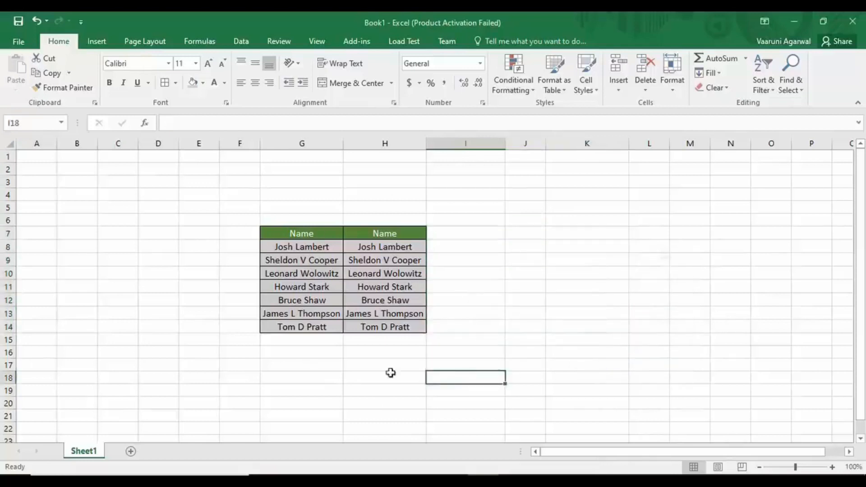
Open the Quick Access Toolbar customization in the Excel options and list All Commands
left_click(314, 234)
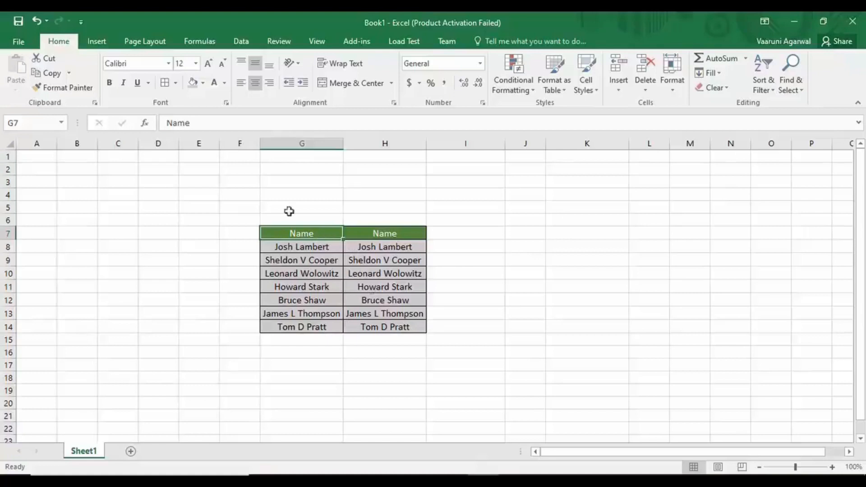
left_click(19, 42)
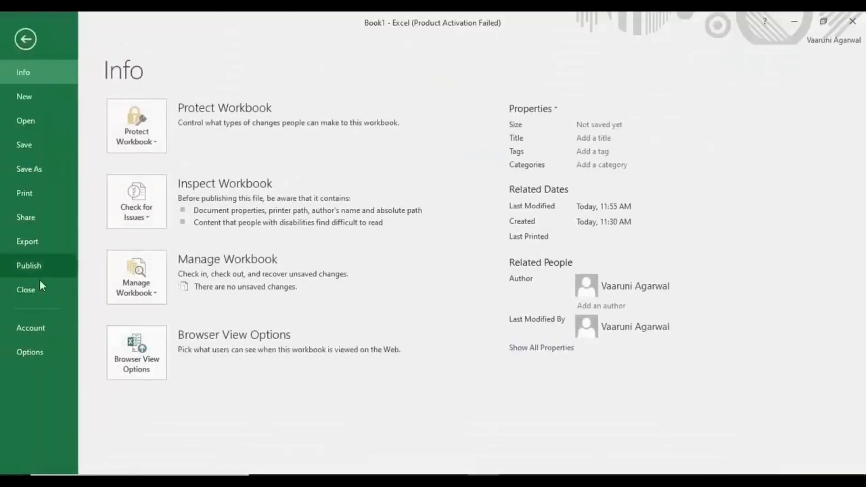
left_click(28, 352)
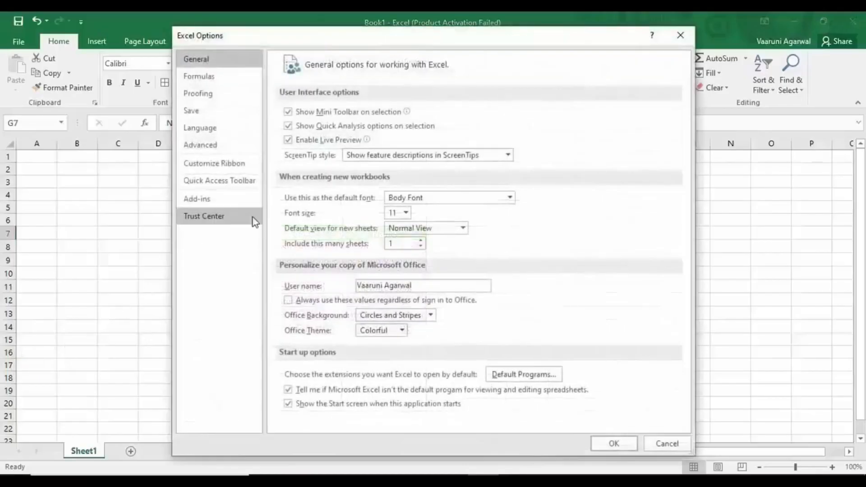
left_click(226, 185)
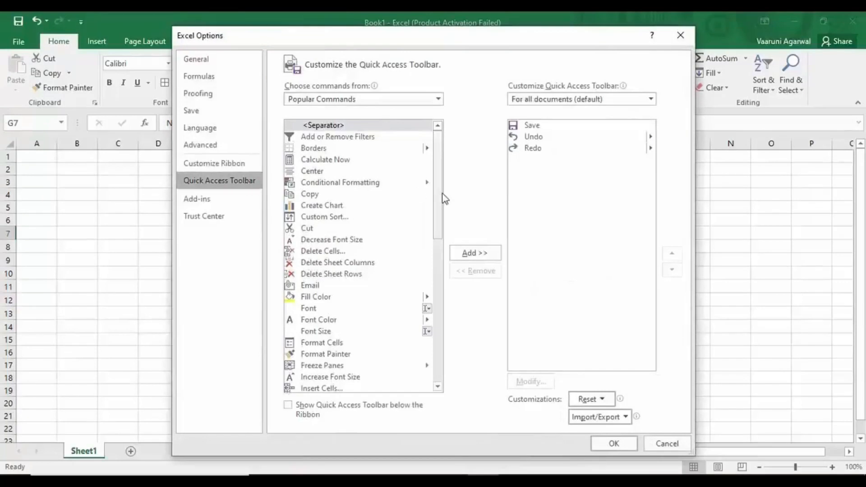
left_click_drag(438, 194, 435, 358)
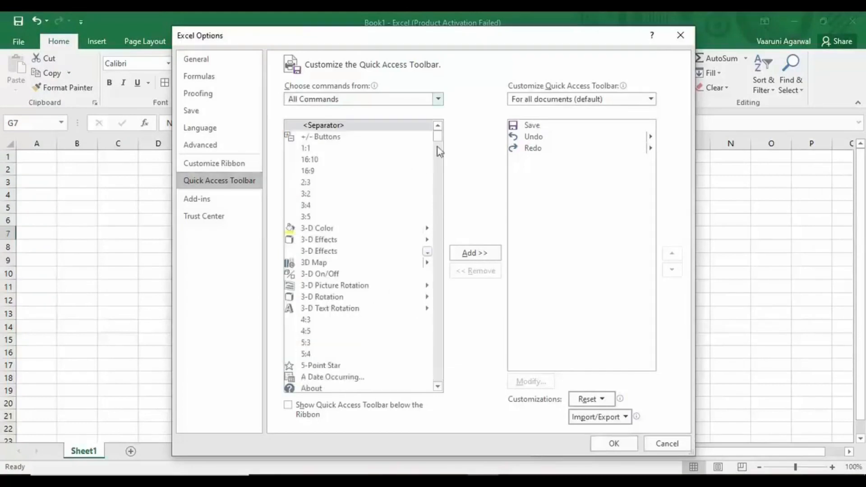
Add Speak Cells, Stop Speaking Cells, Speak Cells by Columns, Speak Cells by Rows and Speak Cells on Enter to the Quick Access Toolbar
left_click_drag(438, 135, 448, 346)
left_click(334, 249)
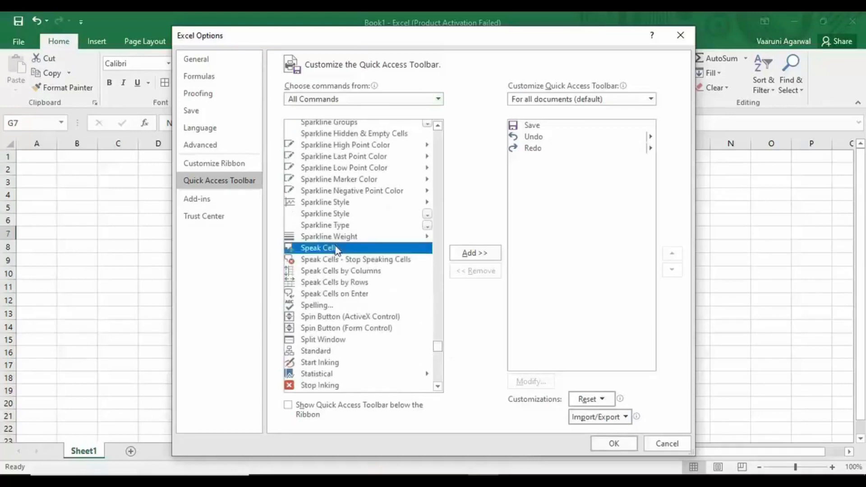
left_click(475, 252)
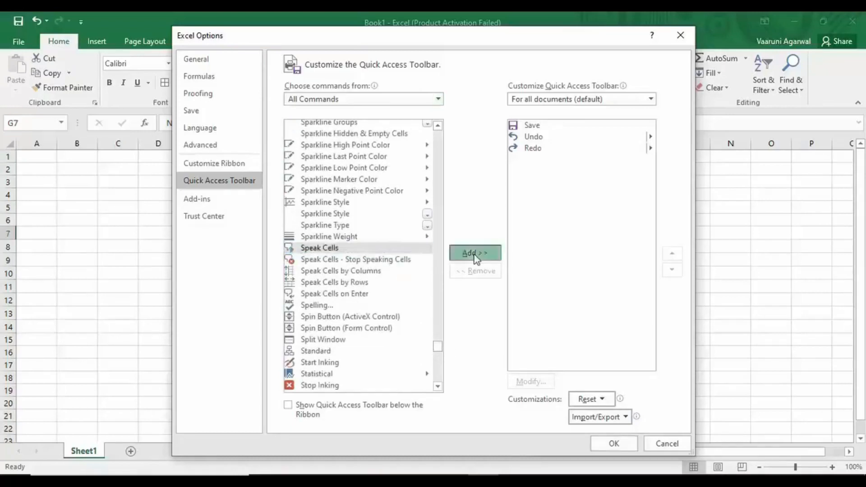
left_click(478, 253)
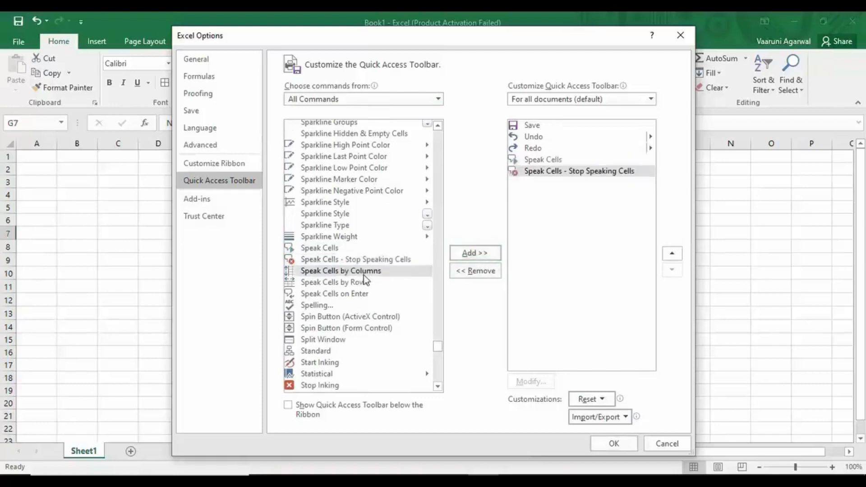
left_click(460, 254)
left_click(458, 257)
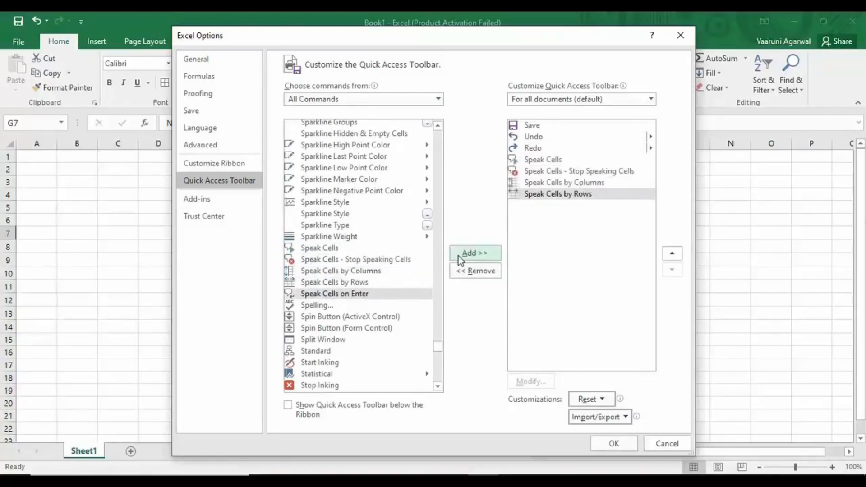
left_click(459, 256)
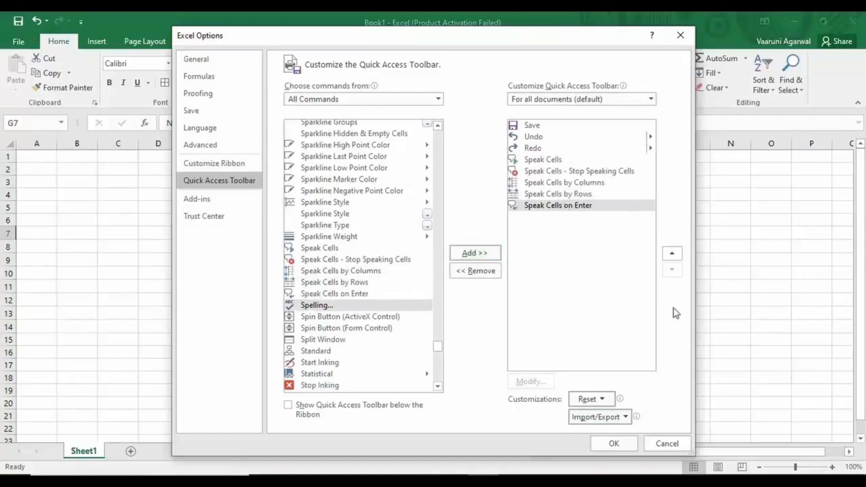
left_click(616, 445)
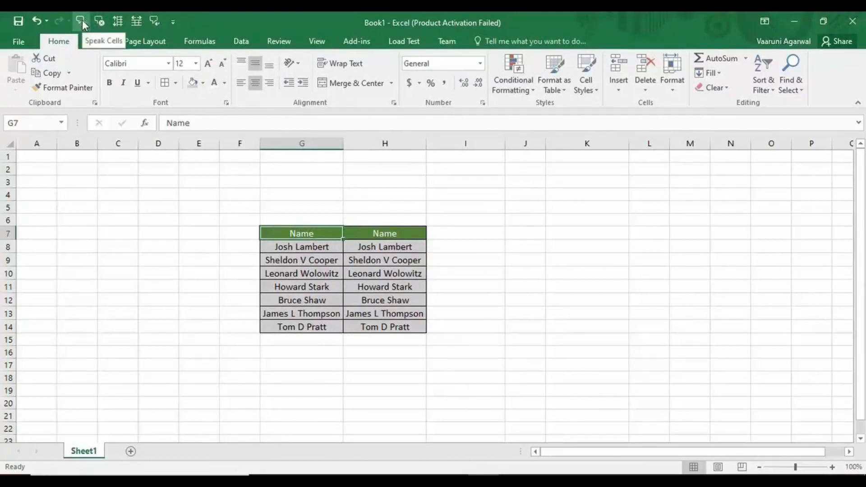
Read the two Name columns aloud with Speak Cells starting from G7, and stop the speech
key("XF86AudioRaiseVolume")
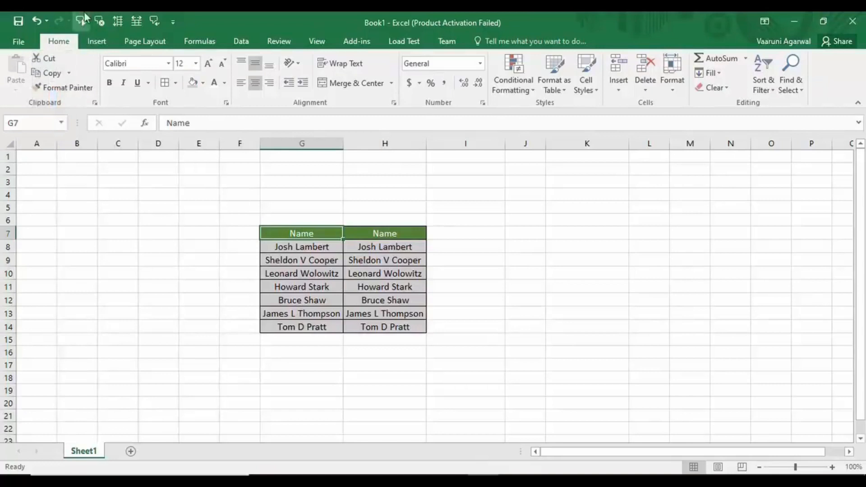
left_click(80, 21)
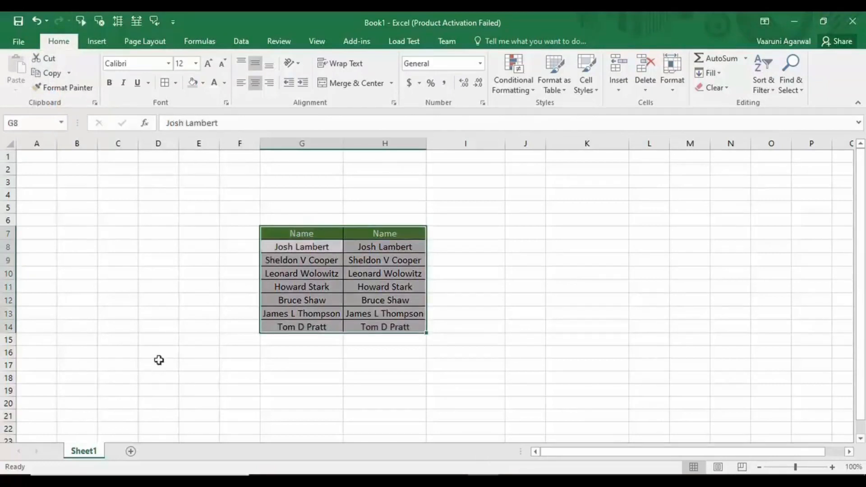
left_click(98, 25)
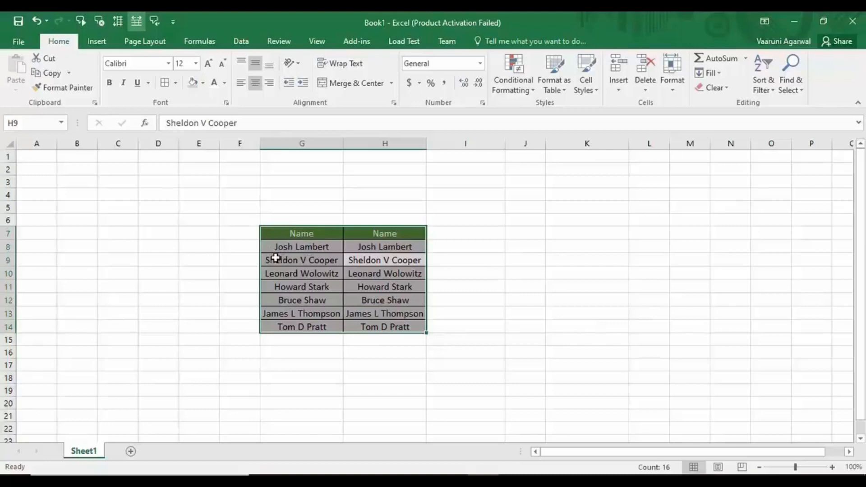
Set the speaking order to by columns, read the Name table aloud from G7, and stop the speech
left_click(117, 23)
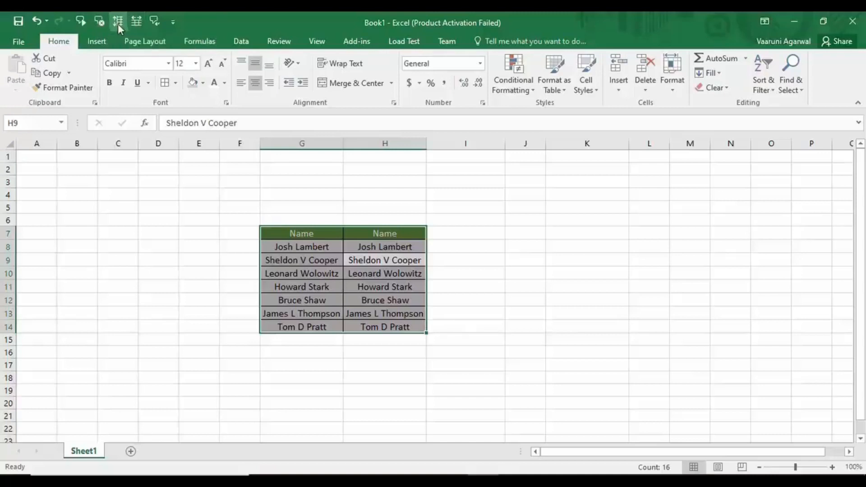
left_click(306, 230)
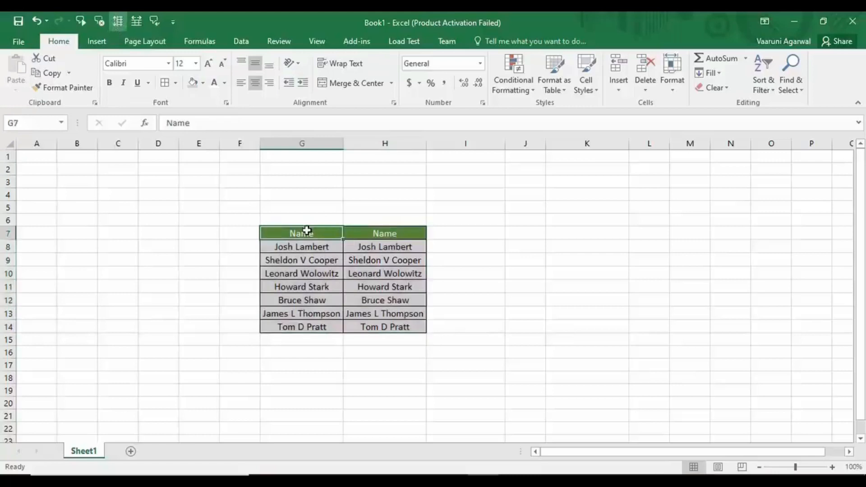
left_click(78, 20)
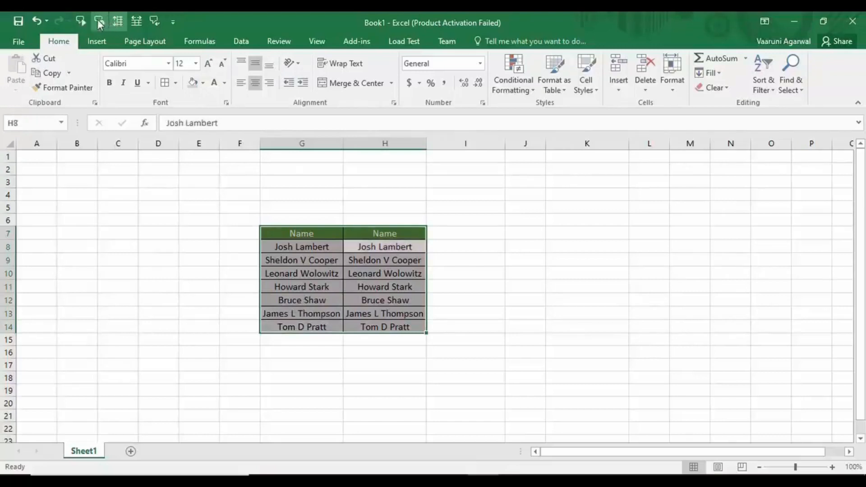
left_click(98, 20)
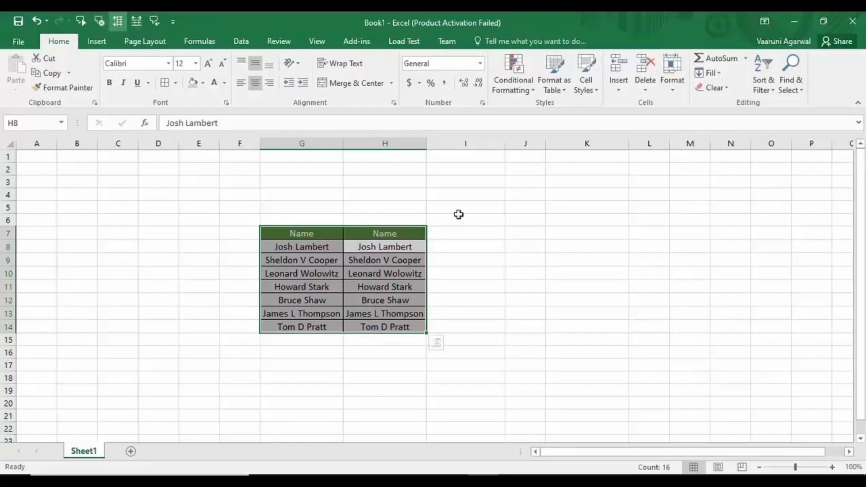
With Speak Cells on Enter active, enter hkllk, Apple, Ball and Cat in K9:K12
left_click(548, 260)
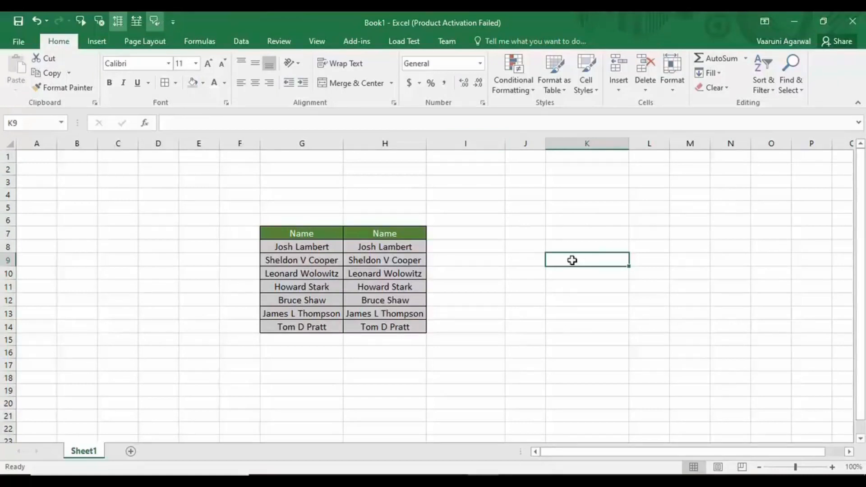
type("hkllk")
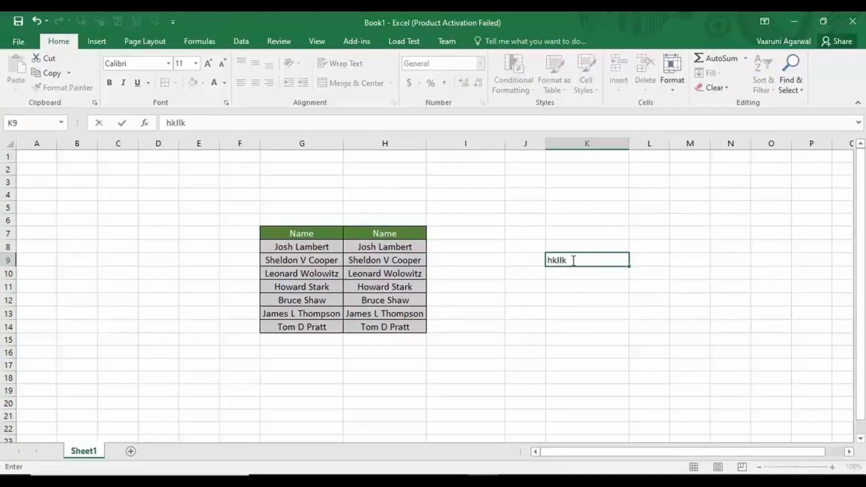
key("Return")
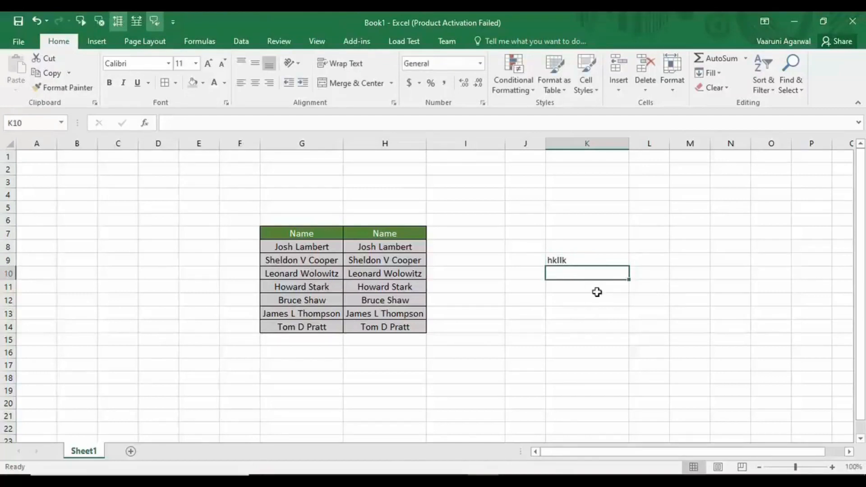
type("Apple")
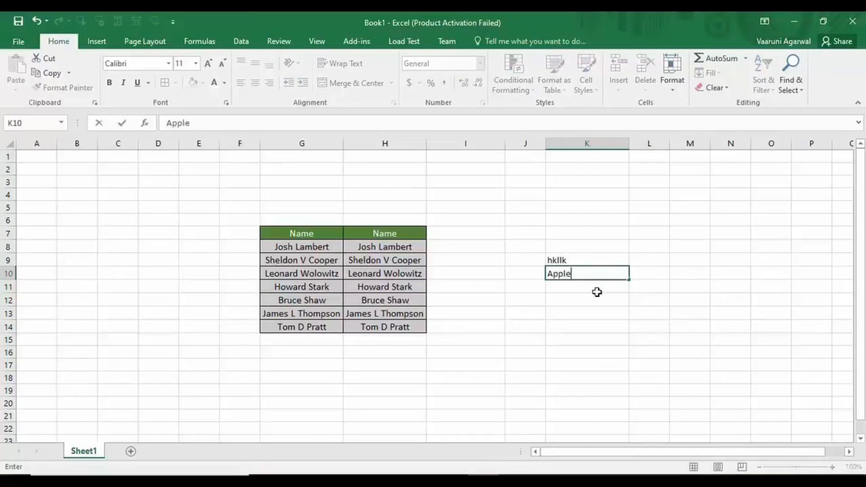
key("Return")
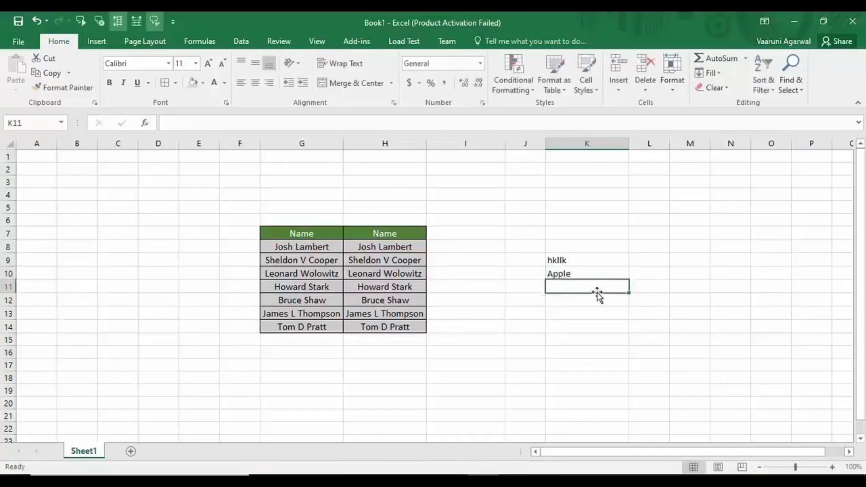
type("z")
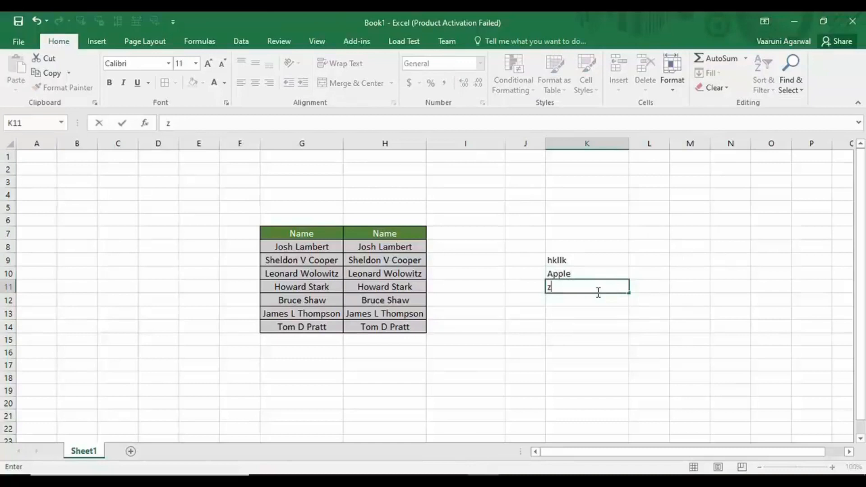
key("BackSpace")
type("Ball")
key("Return")
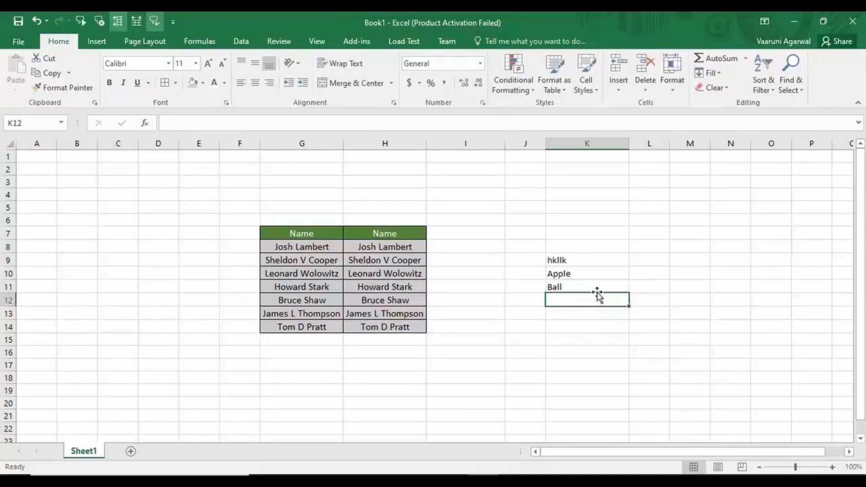
type("Cat")
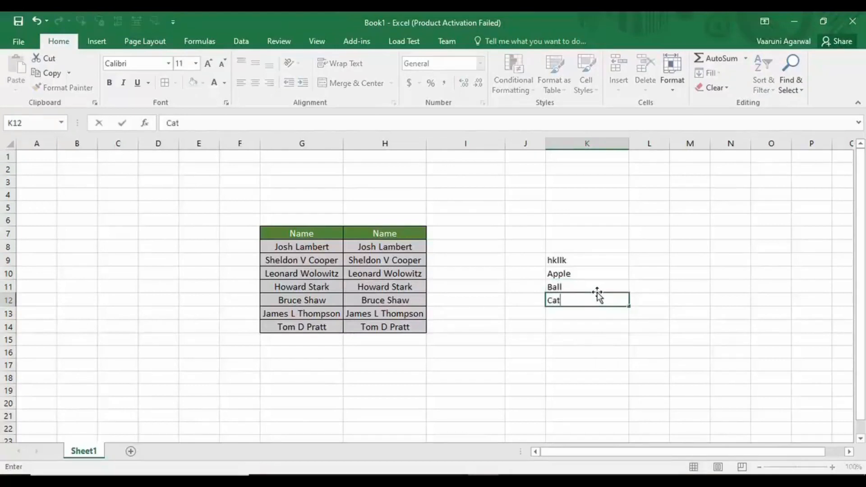
key("Tab")
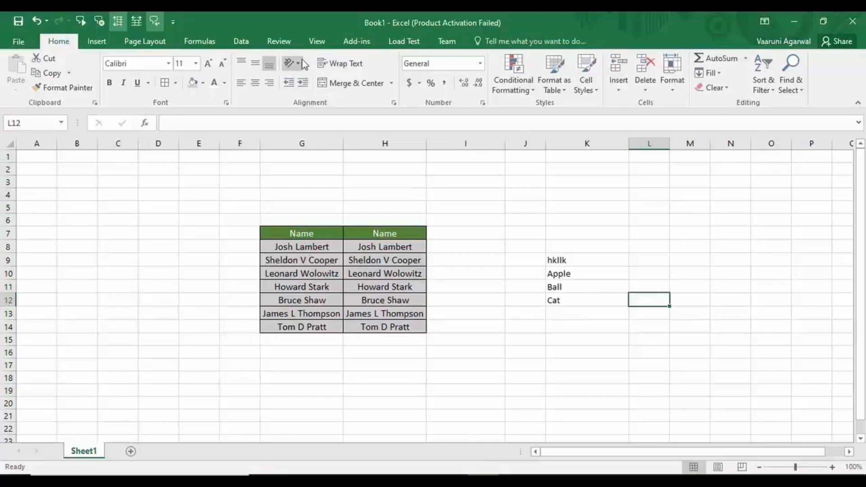
Turn off Speak Cells on Enter and select the empty cell I7
left_click(155, 19)
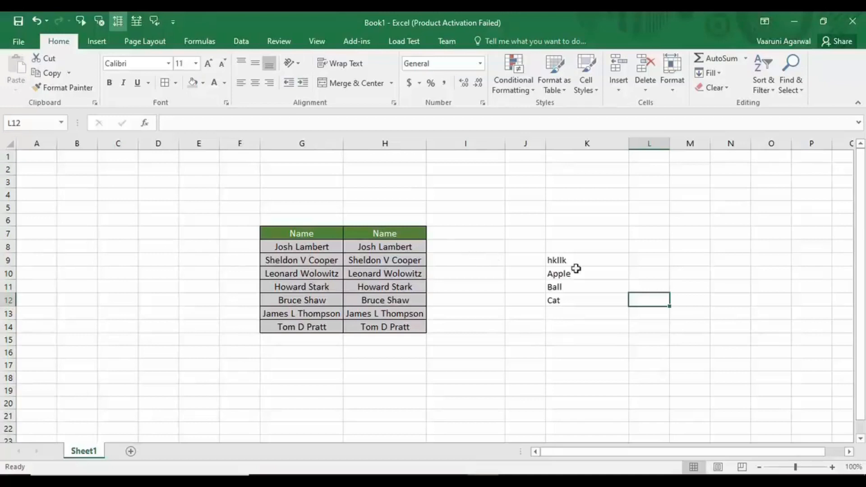
left_click(466, 235)
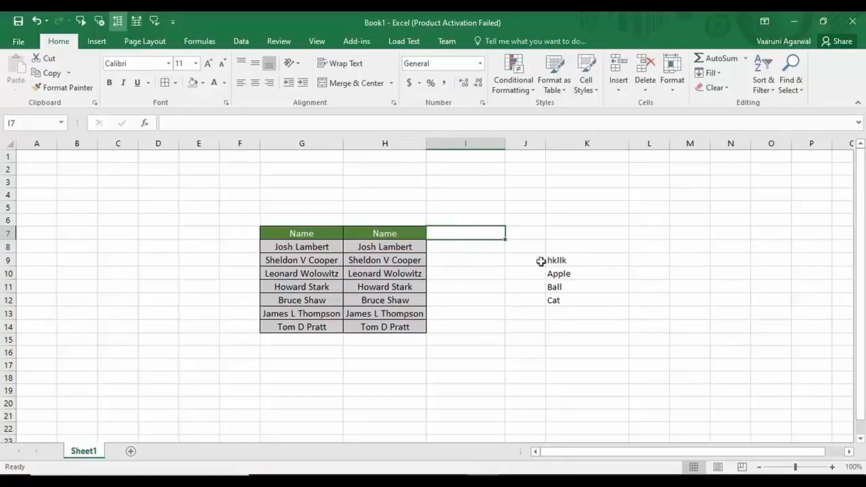
Read the list in K9:K12 aloud with Speak Cells, and read the two Name columns aloud starting from H7
left_click(572, 259)
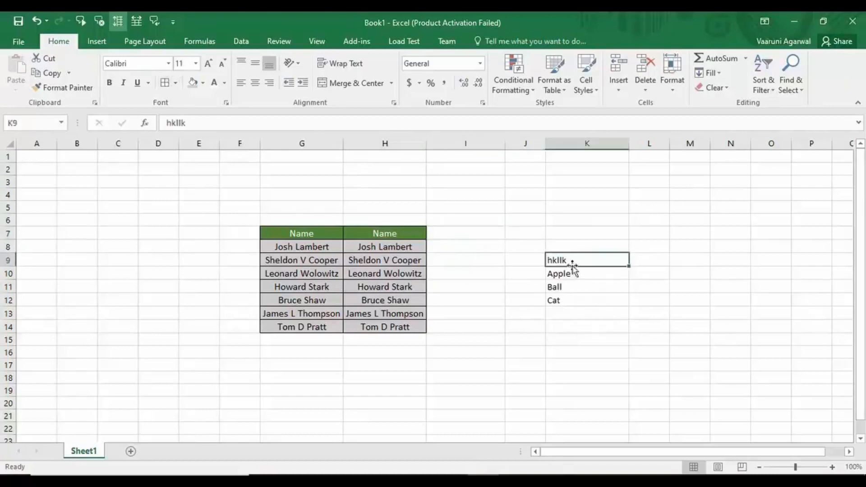
left_click(79, 23)
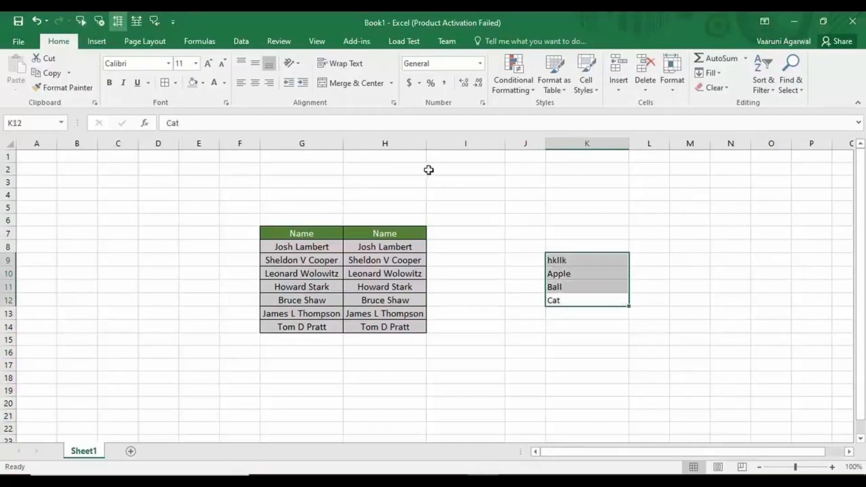
left_click(483, 231)
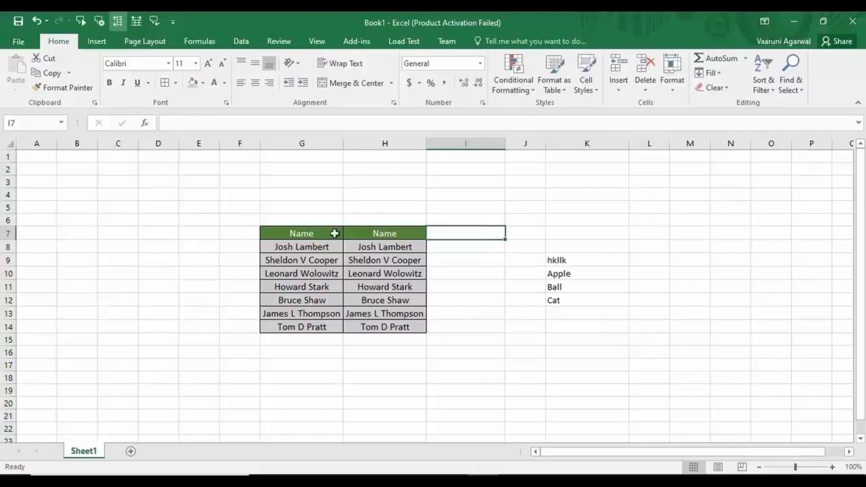
left_click(368, 233)
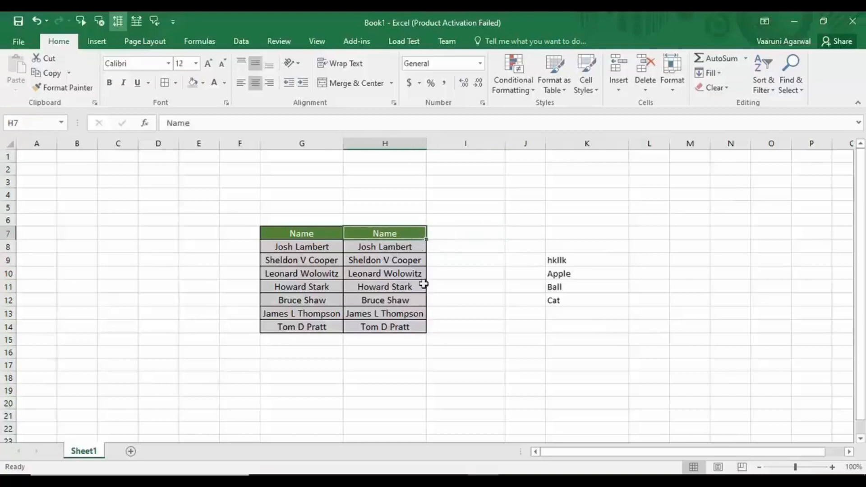
left_click(83, 23)
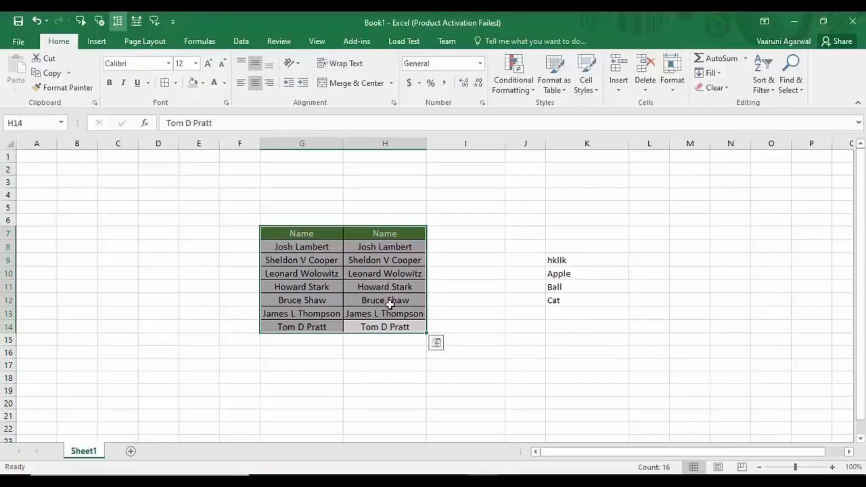
Copy the entries in K9:K12 and paste them beside the Name table starting at I7
left_click_drag(569, 301, 554, 260)
key("ctrl+c")
left_click(441, 234)
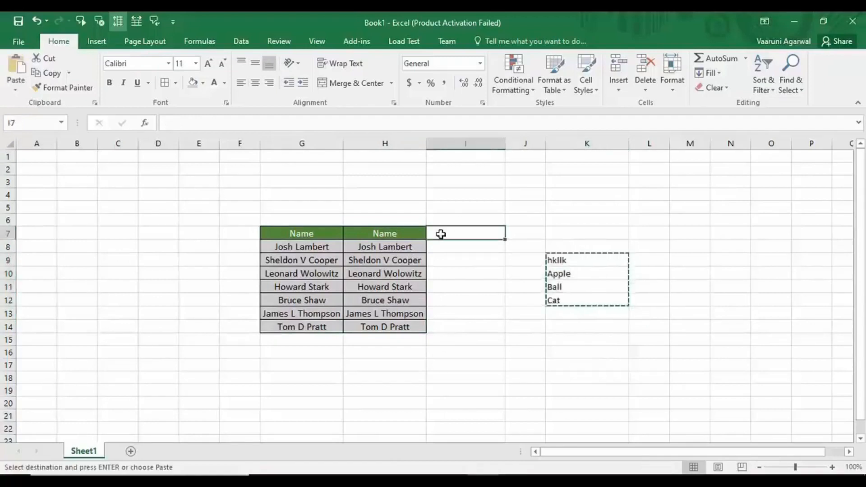
key("ctrl+v")
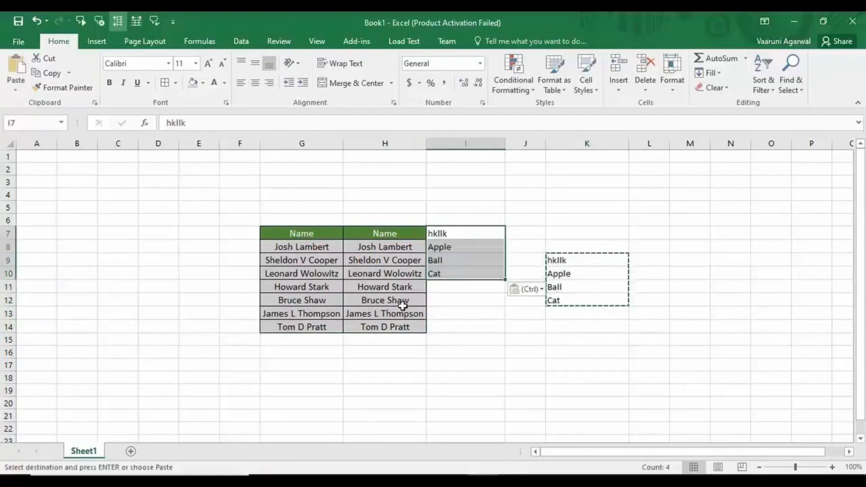
Read the extended table in G7:I14 aloud with Speak Cells, starting from a cell in its second Name column
left_click(402, 305)
left_click(382, 314)
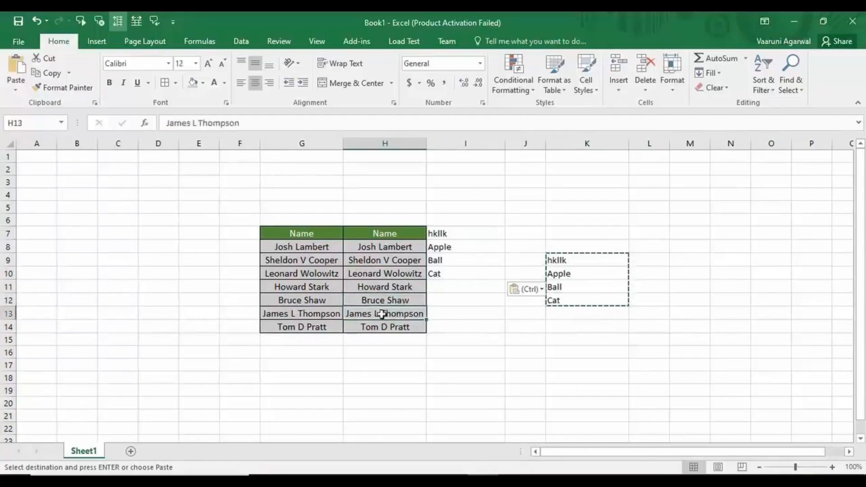
left_click(82, 21)
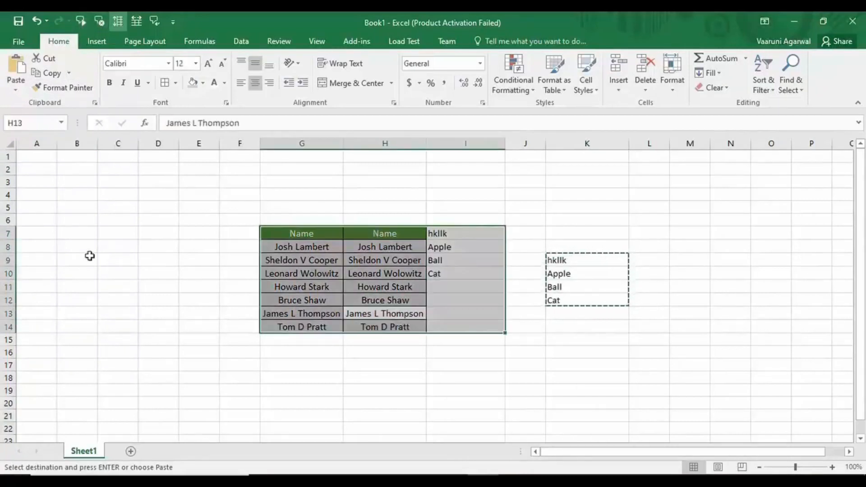
key("Return")
key("Return")
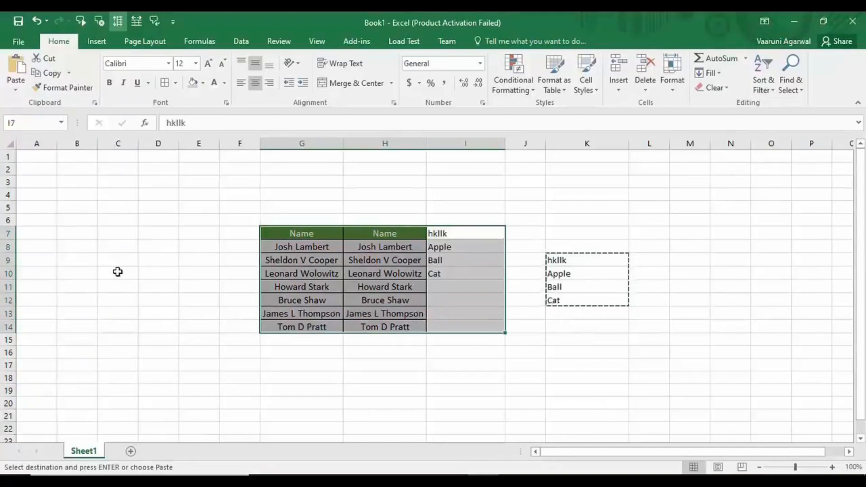
key("Return")
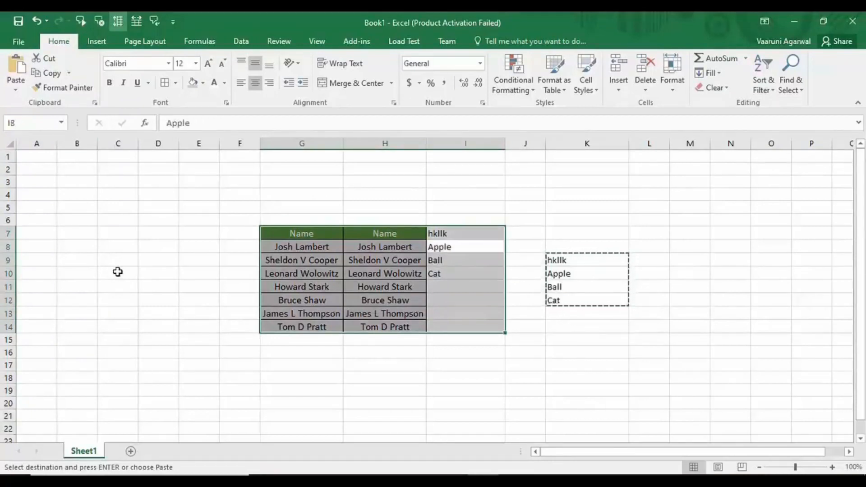
key("Return")
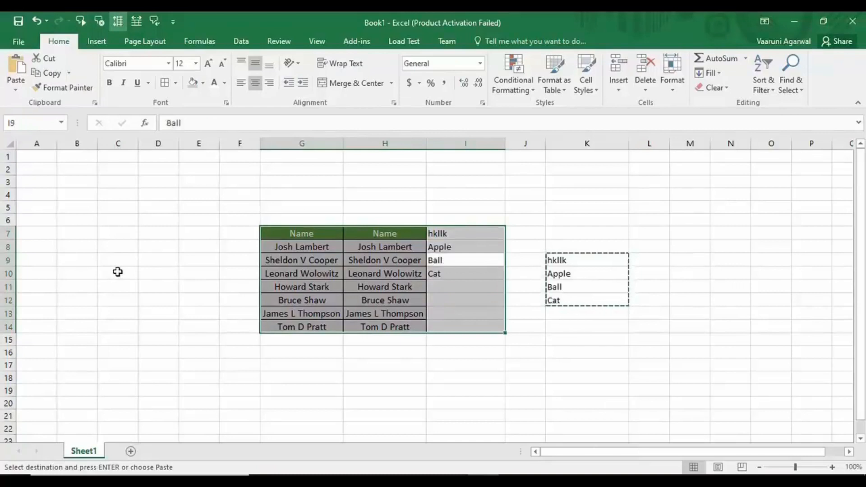
key("Return")
key("Return")
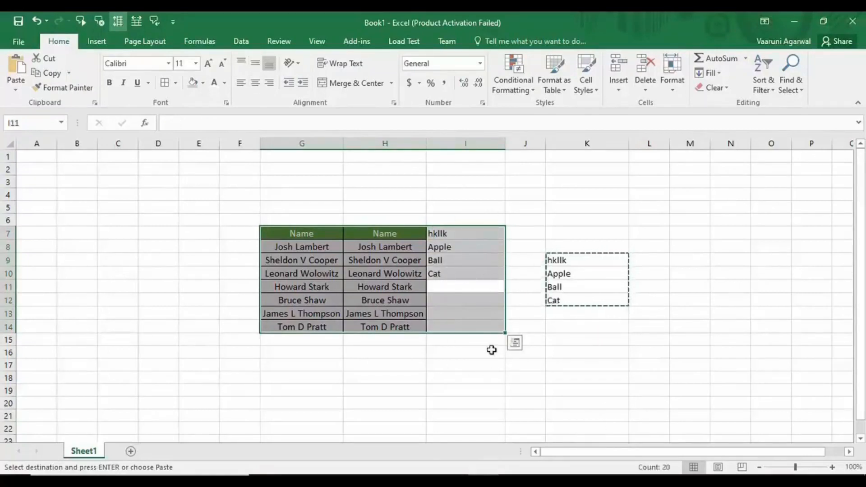
left_click(382, 394)
left_click(385, 300)
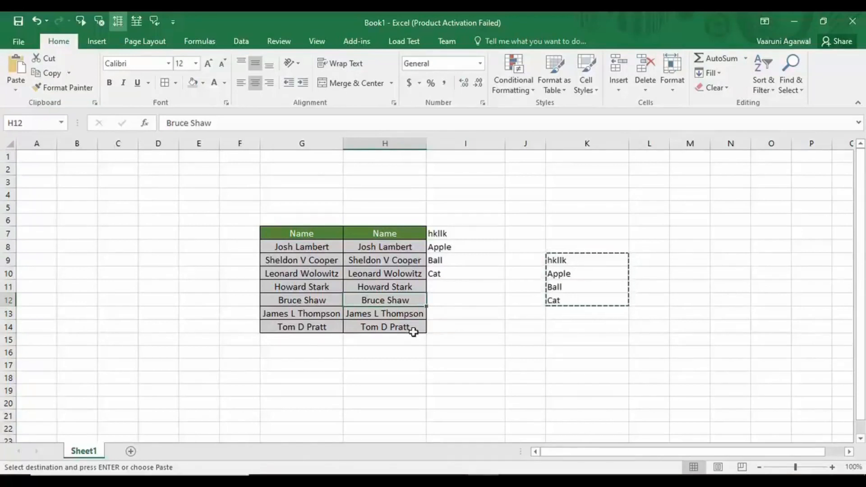
left_click(444, 276)
left_click(471, 290)
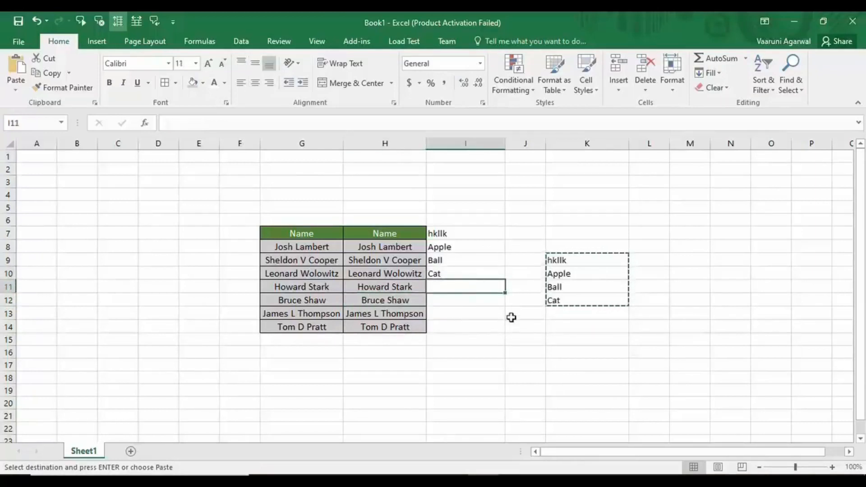